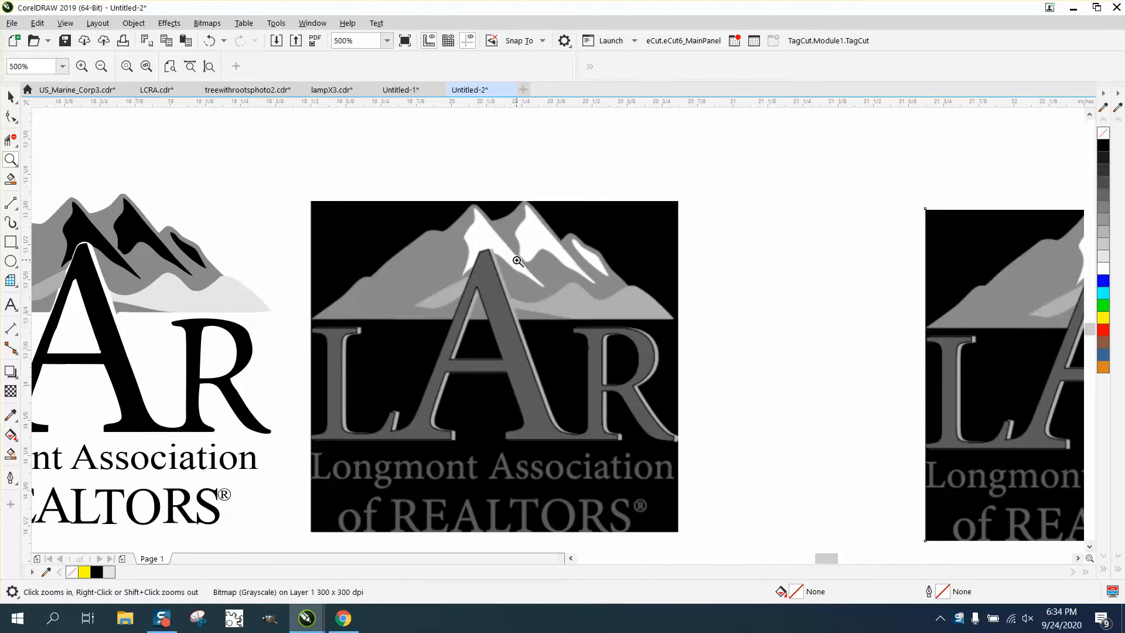
# - Move the dark logo bitmap nearest the vector logo farther away from it, keeping it at about the same height
pyautogui.rightClick(518, 261)
pyautogui.click(10, 96)
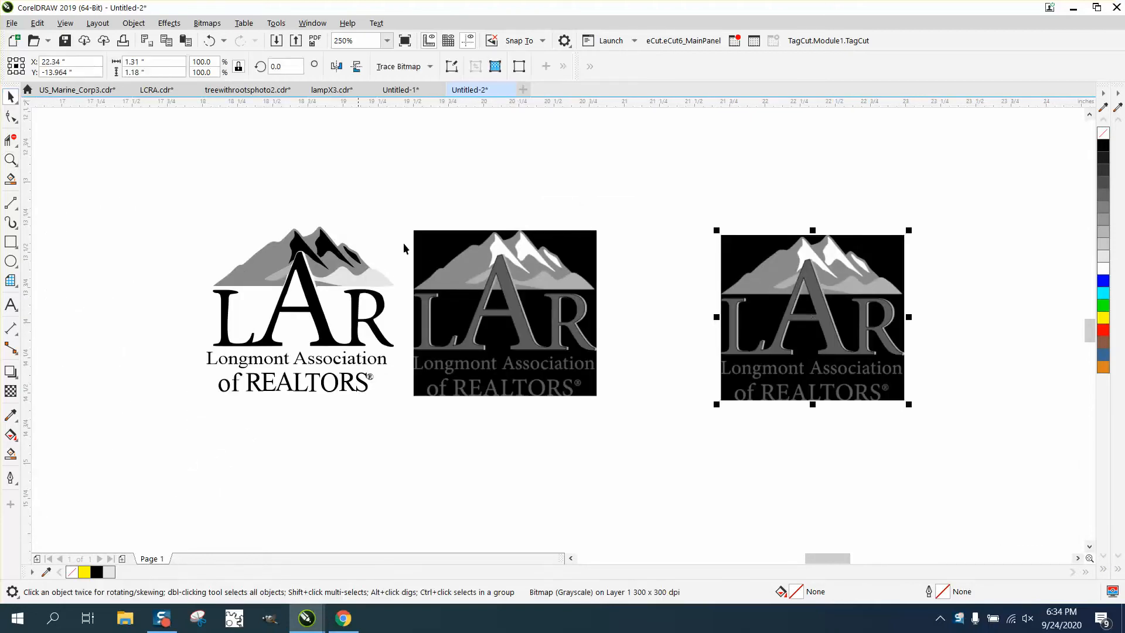
pyautogui.click(519, 298)
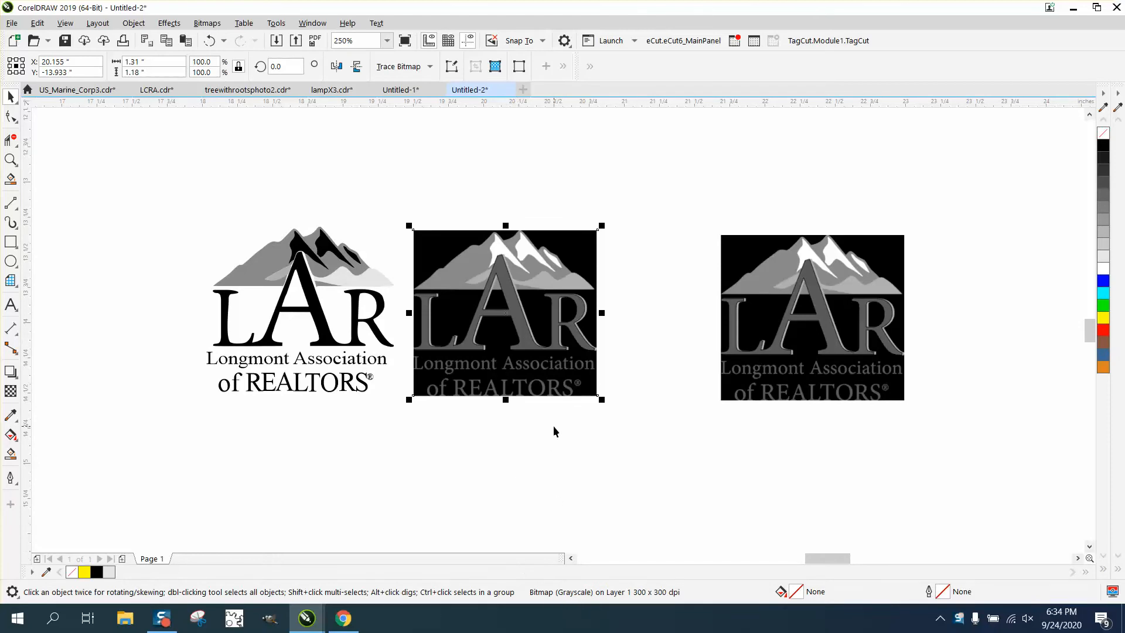
pyautogui.moveTo(529, 344); pyautogui.dragTo(594, 346)
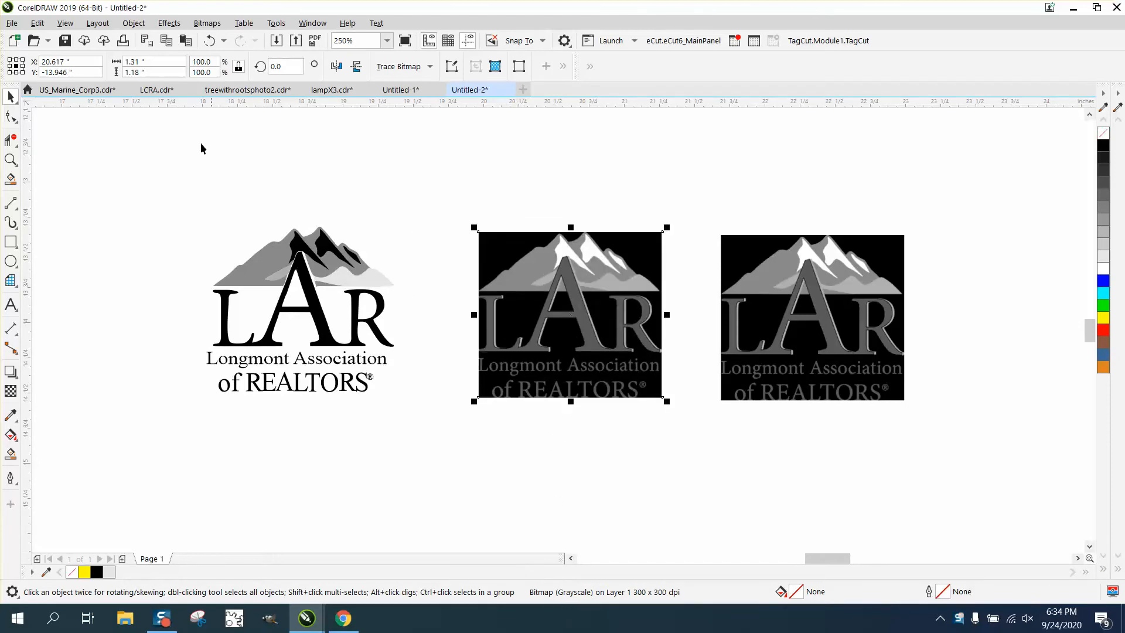
pyautogui.click(133, 23)
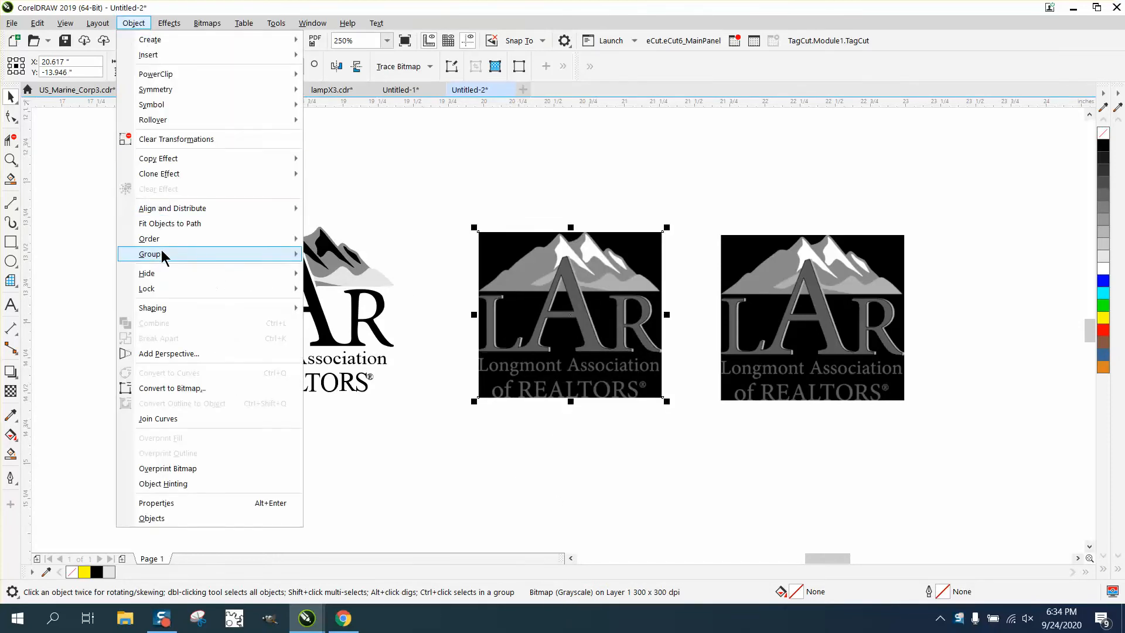
pyautogui.moveTo(162, 252)
pyautogui.click(414, 158)
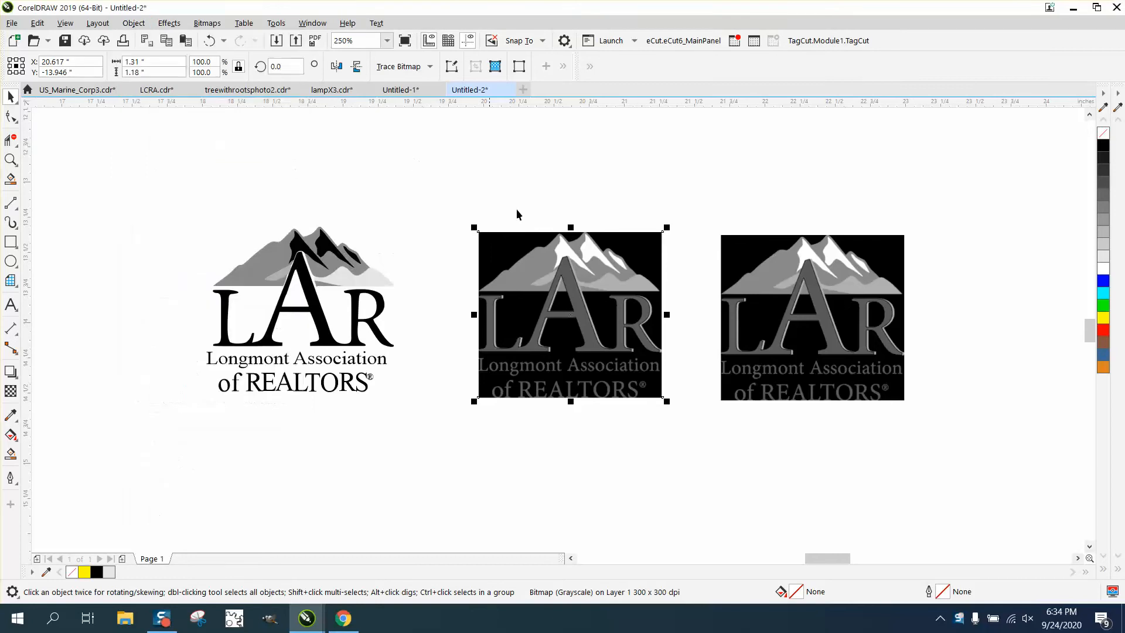
# - Move the second small dark logo bitmap up and away from the first one to clear space beside it
pyautogui.scroll(1, 782, 311)
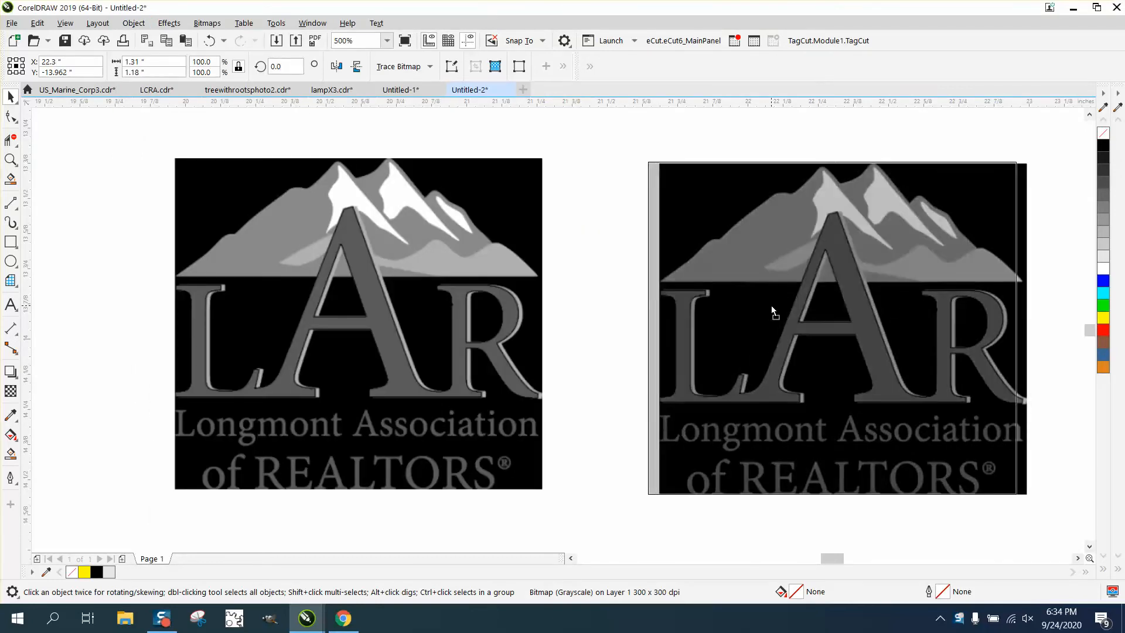
pyautogui.click(772, 304)
pyautogui.scroll(-1, 737, 315)
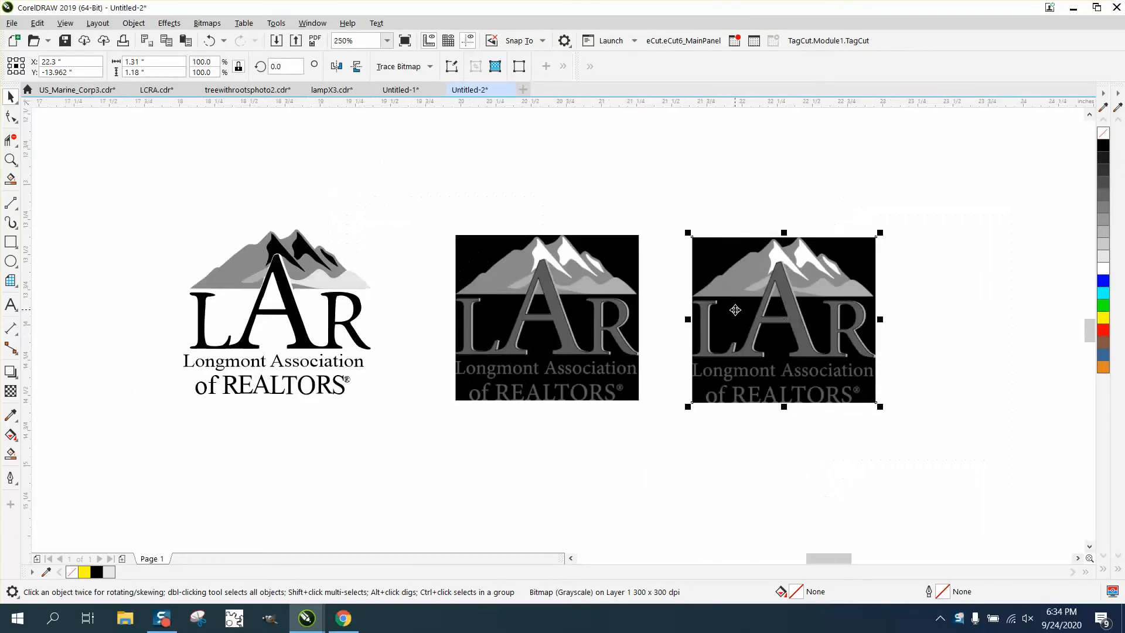
pyautogui.moveTo(775, 320); pyautogui.dragTo(945, 205)
# - Resample the small dark bitmap beside the vector logo at 300 dpi horizontally and vertically, with anti-aliasing and the aspect ratio maintained
pyautogui.click(584, 306)
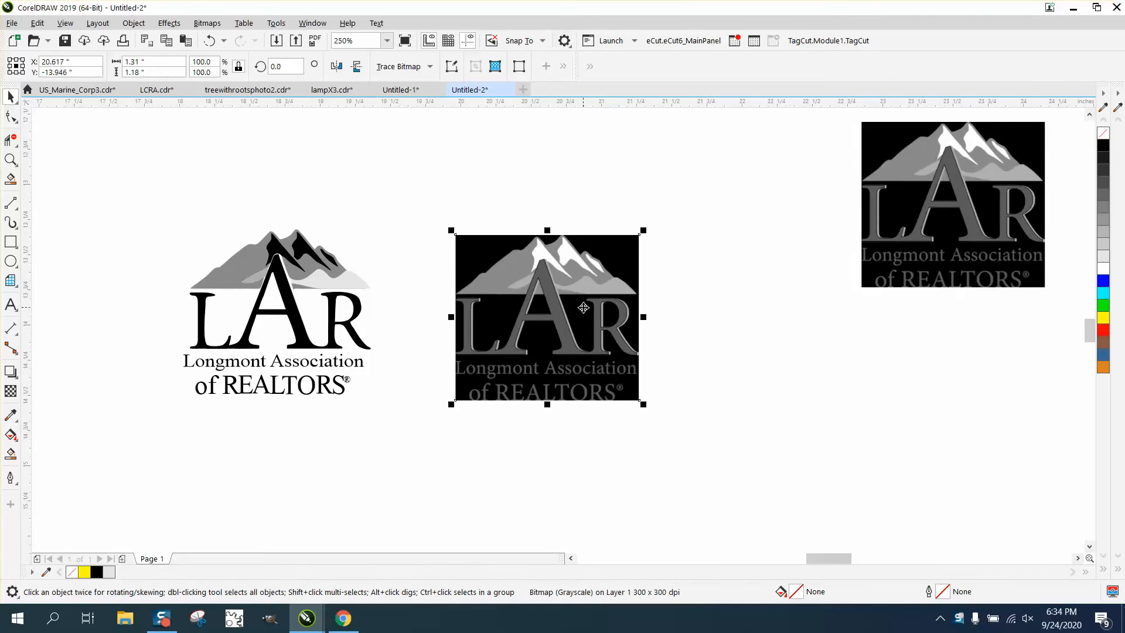
pyautogui.scroll(-2, 584, 308)
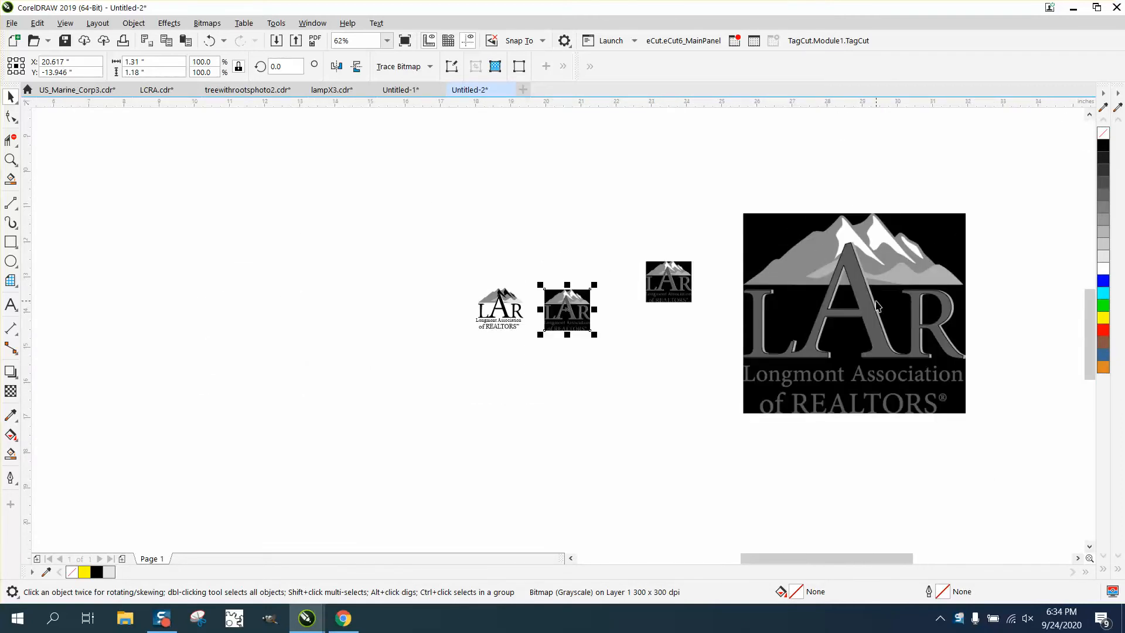
pyautogui.click(10, 159)
pyautogui.moveTo(535, 269); pyautogui.dragTo(617, 345)
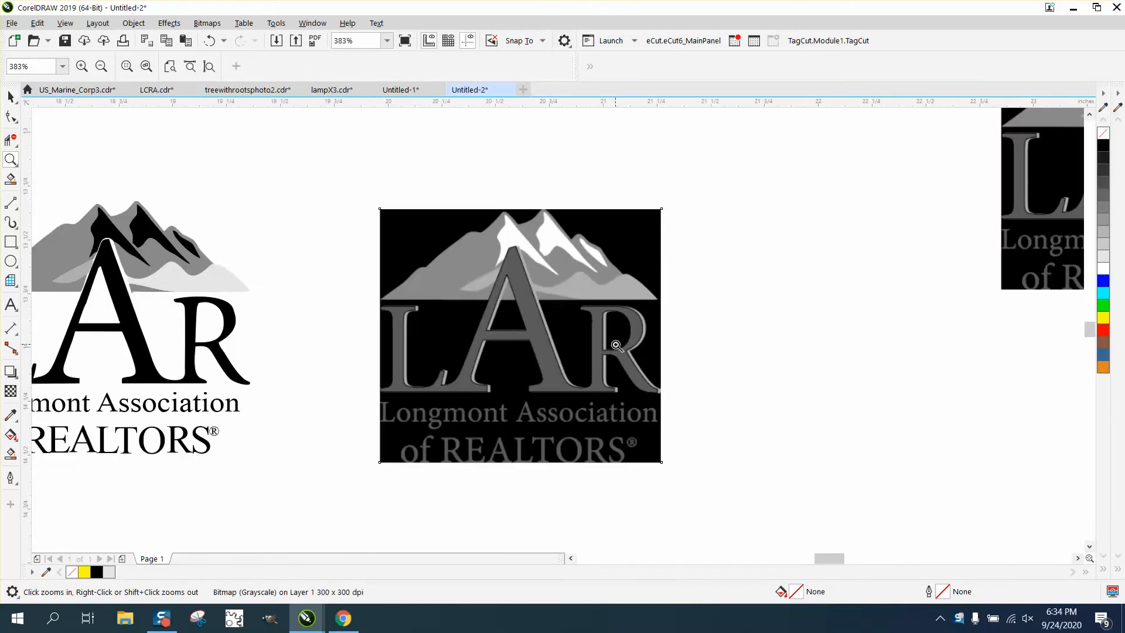
pyautogui.click(11, 97)
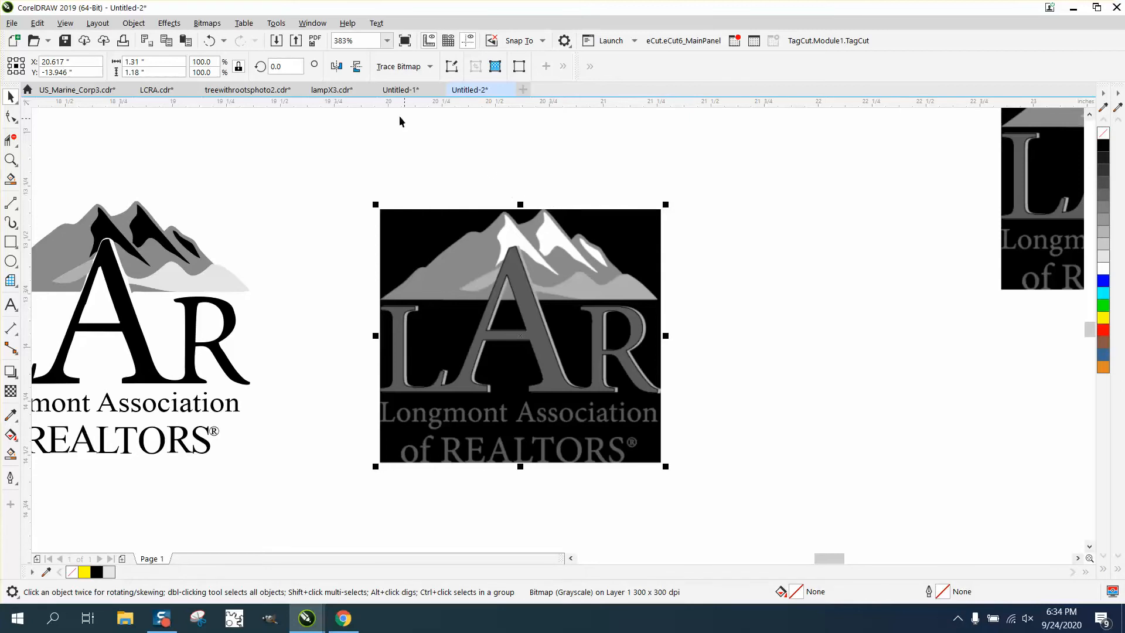
pyautogui.click(210, 24)
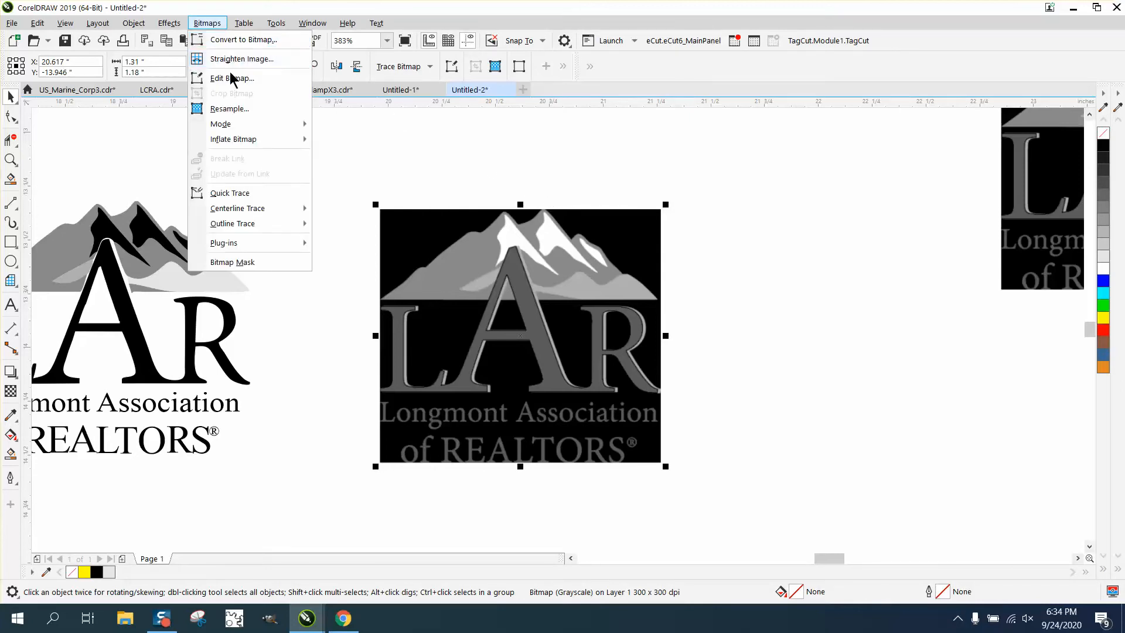
pyautogui.click(233, 107)
pyautogui.click(570, 320)
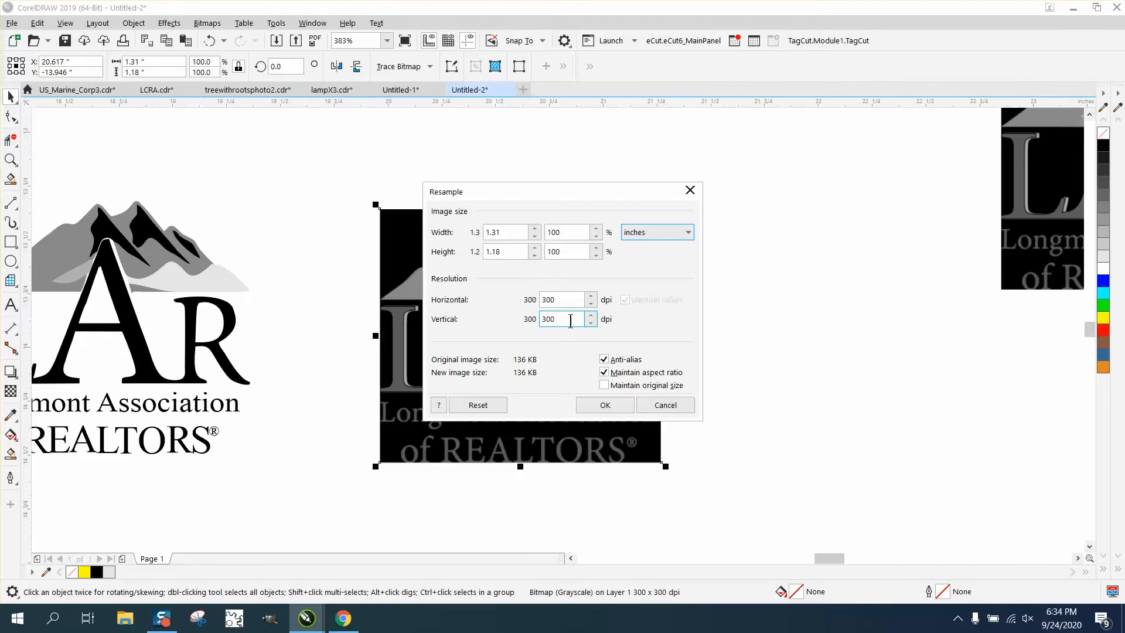
pyautogui.click(605, 406)
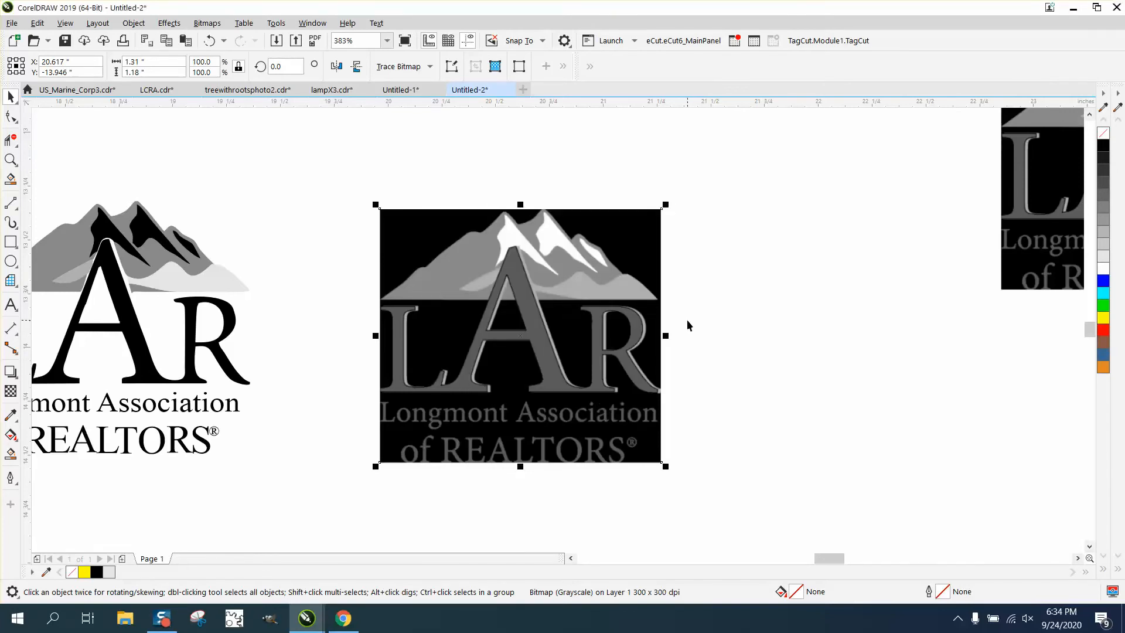
# - Convert the selected logo to a 300 dpi Grayscale (8-bit) bitmap with anti-aliasing and a transparent background
pyautogui.click(205, 23)
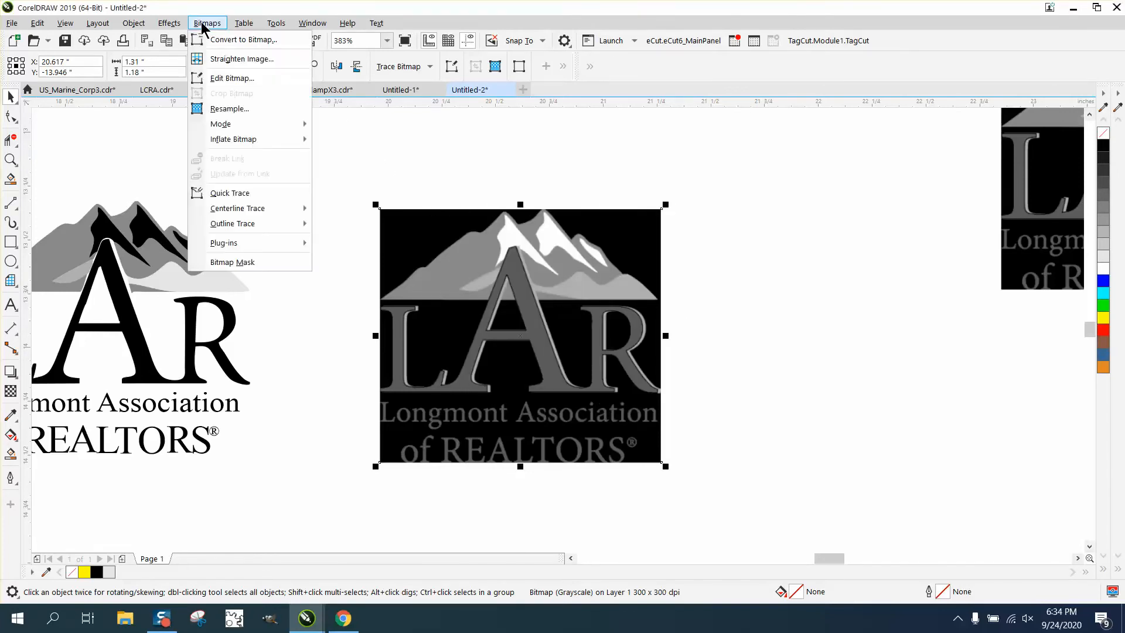
pyautogui.click(239, 41)
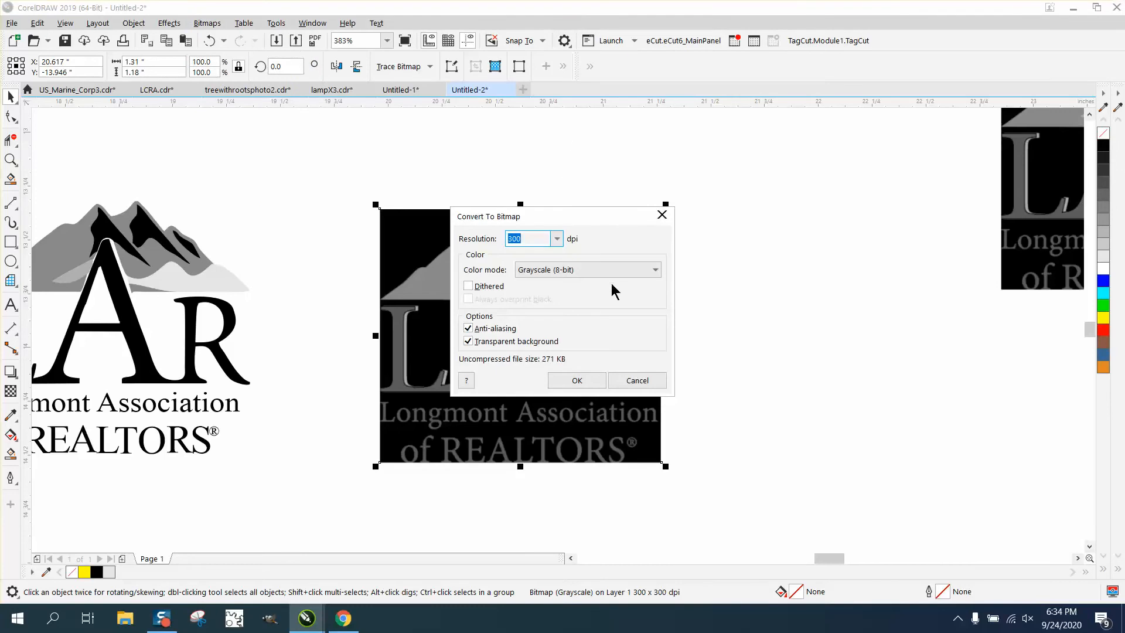
pyautogui.click(580, 380)
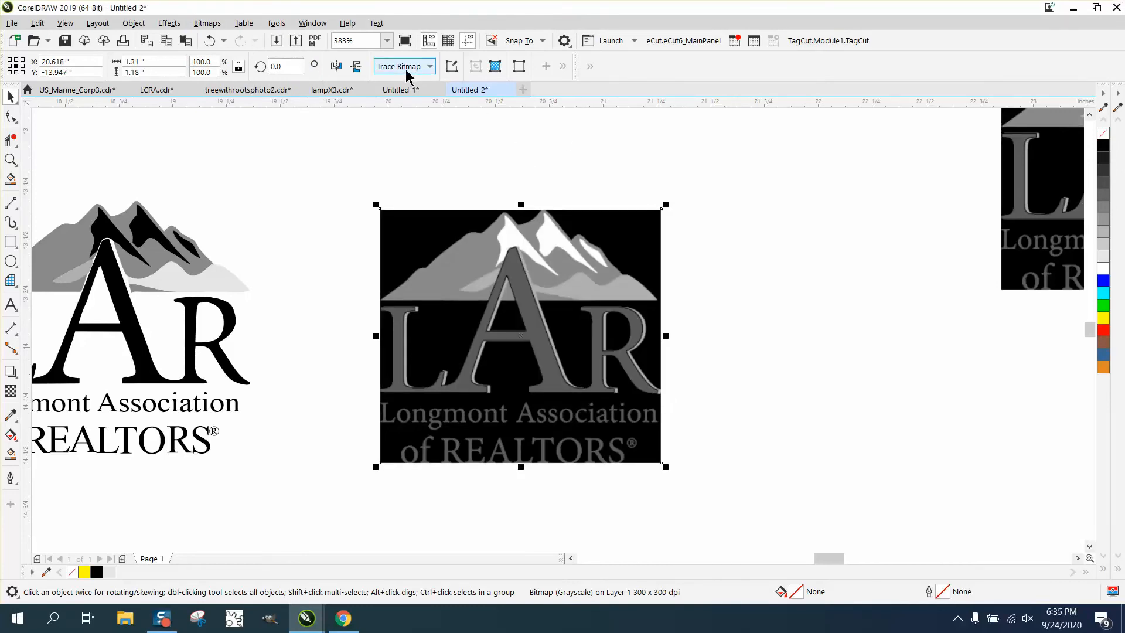
# - Outline-trace the bitmap as Clipart with detail 95 and smoothing 25, removing the background color automatically and keeping the original
pyautogui.click(207, 23)
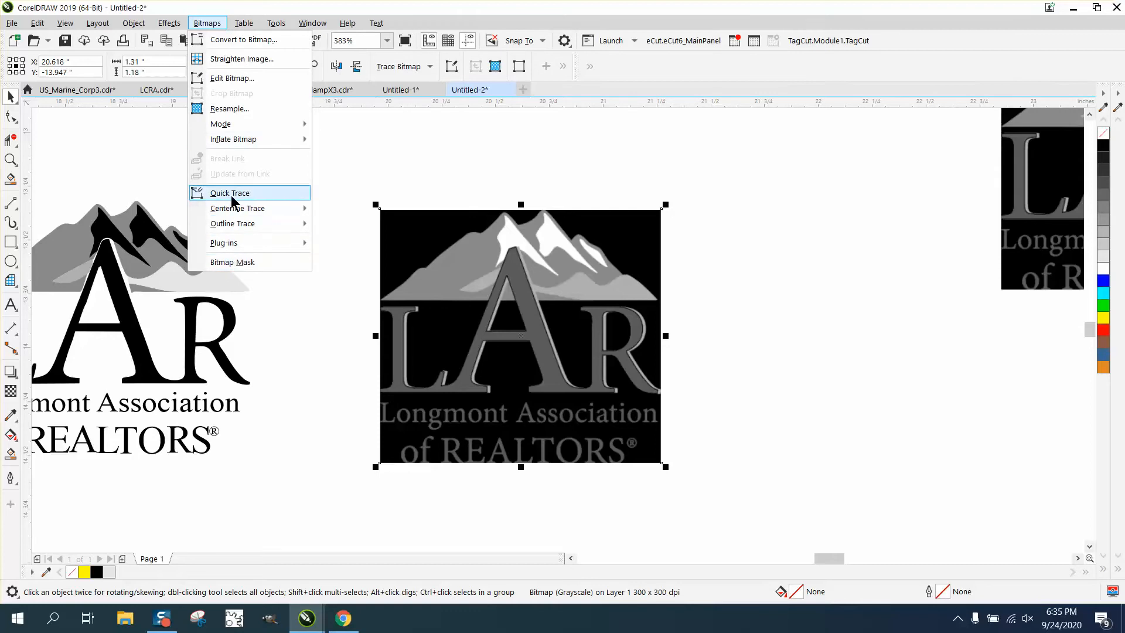
pyautogui.moveTo(276, 225)
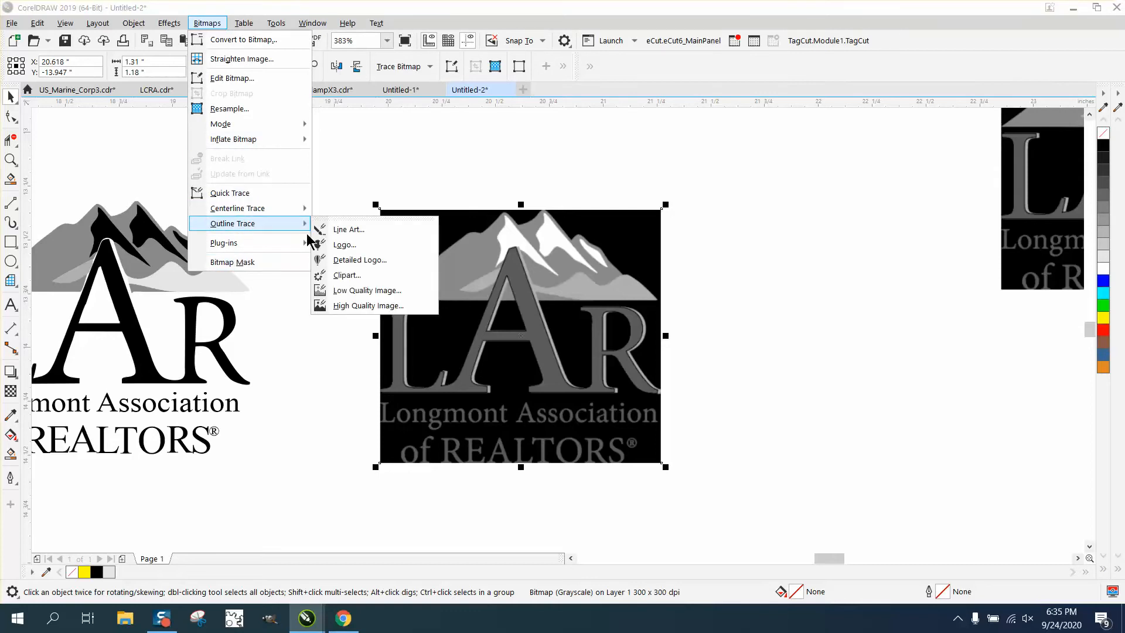
pyautogui.click(349, 276)
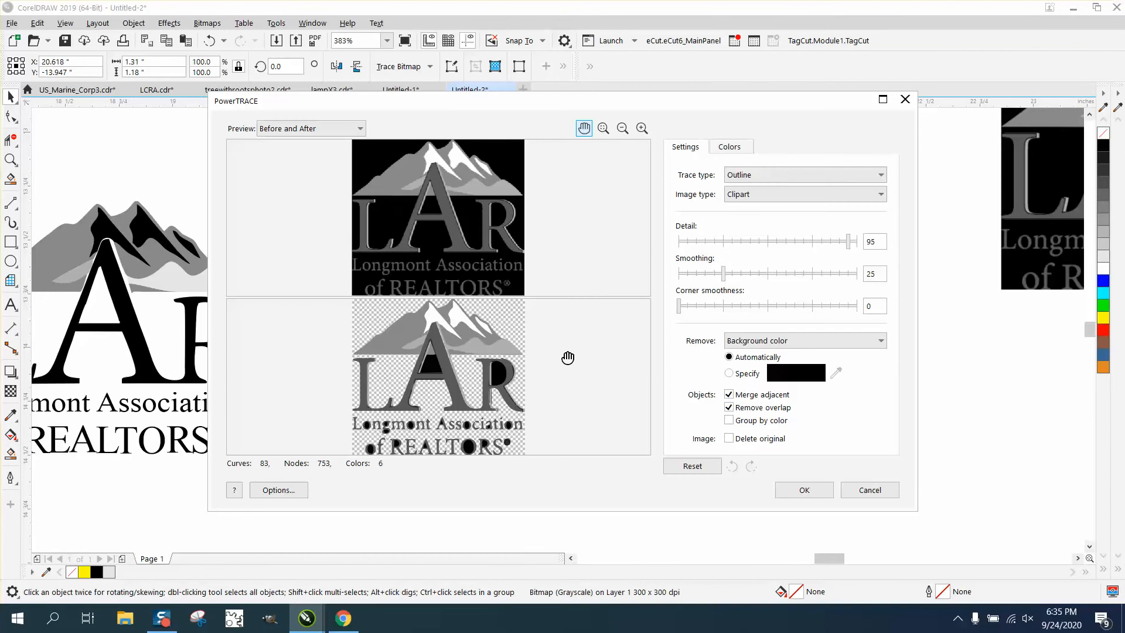
pyautogui.click(806, 491)
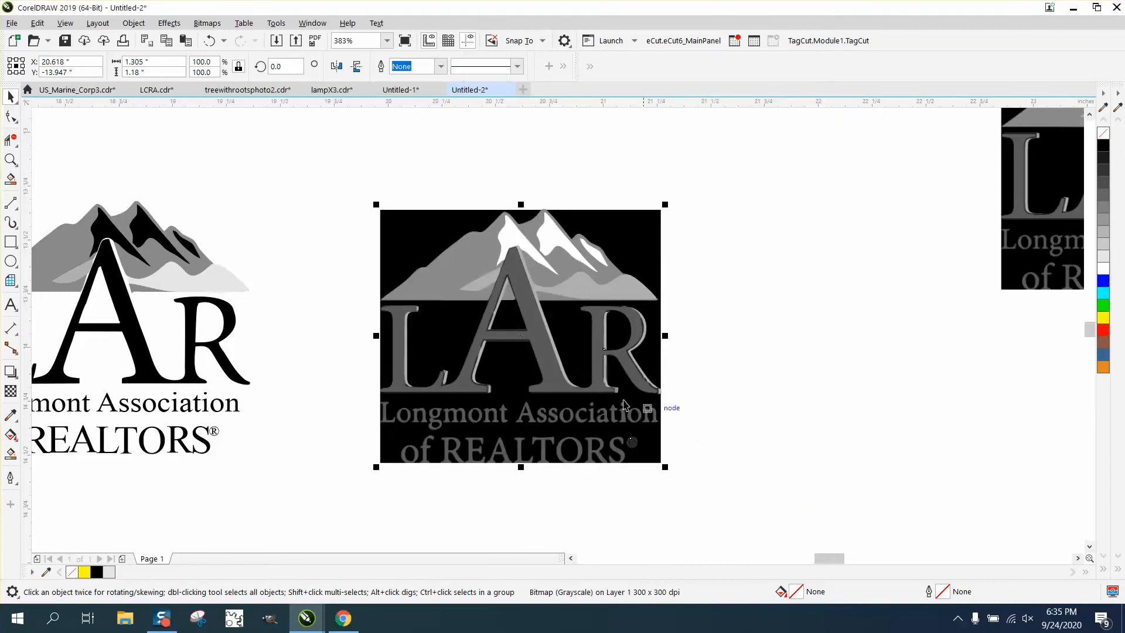
# - Move the traced logo clear of the source bitmap, shift the bitmap slightly up and away, and select the traced group
pyautogui.moveTo(526, 338); pyautogui.dragTo(818, 330)
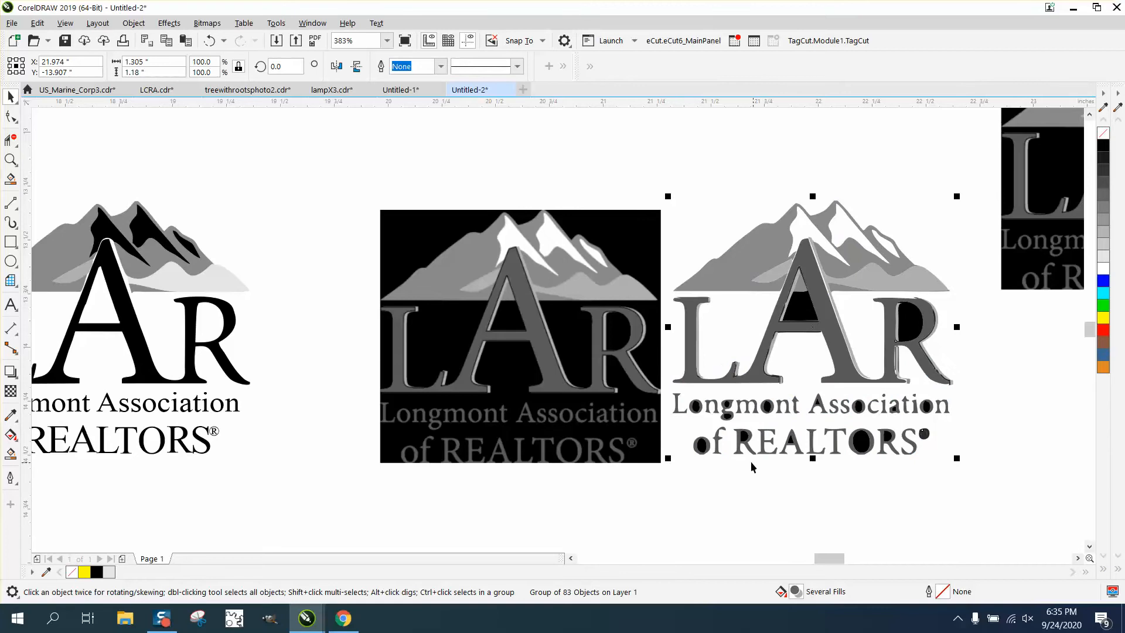
pyautogui.moveTo(575, 377); pyautogui.dragTo(545, 341)
pyautogui.click(716, 412)
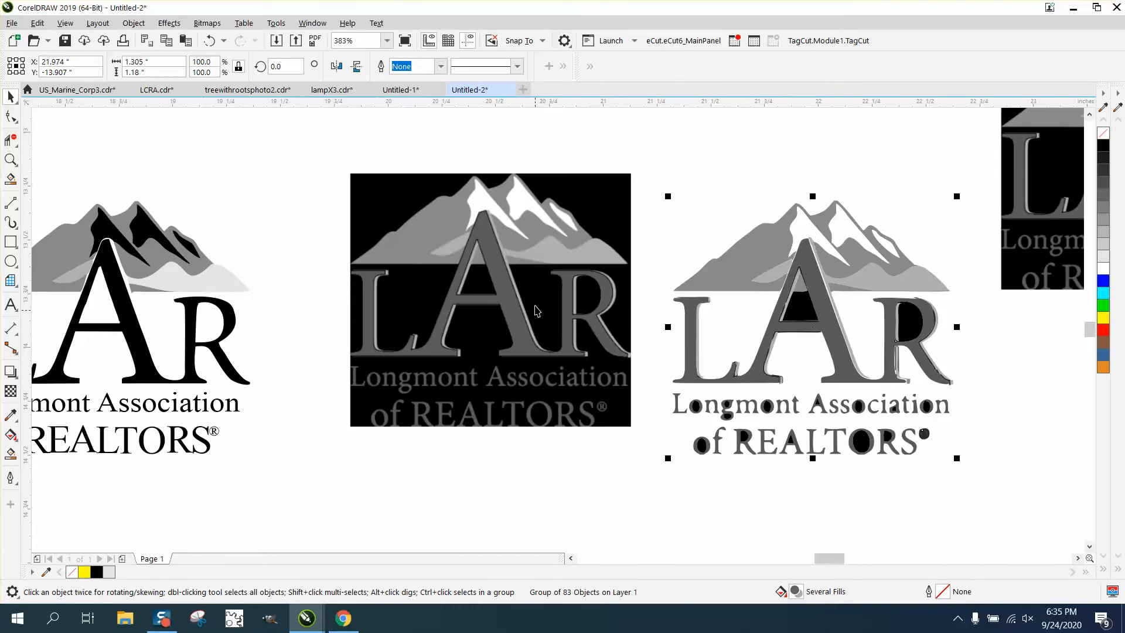
# - Move the "Longmont Association" text from the clean vector logo to just below the traced logo and fill it yellow
pyautogui.click(10, 160)
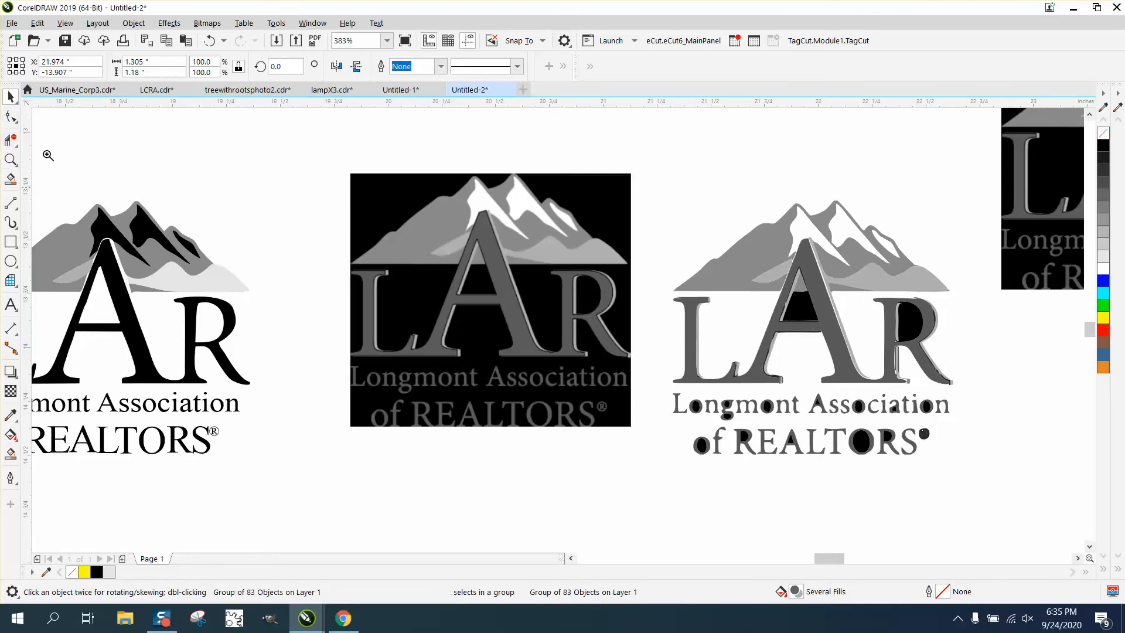
pyautogui.moveTo(620, 169); pyautogui.dragTo(1049, 478)
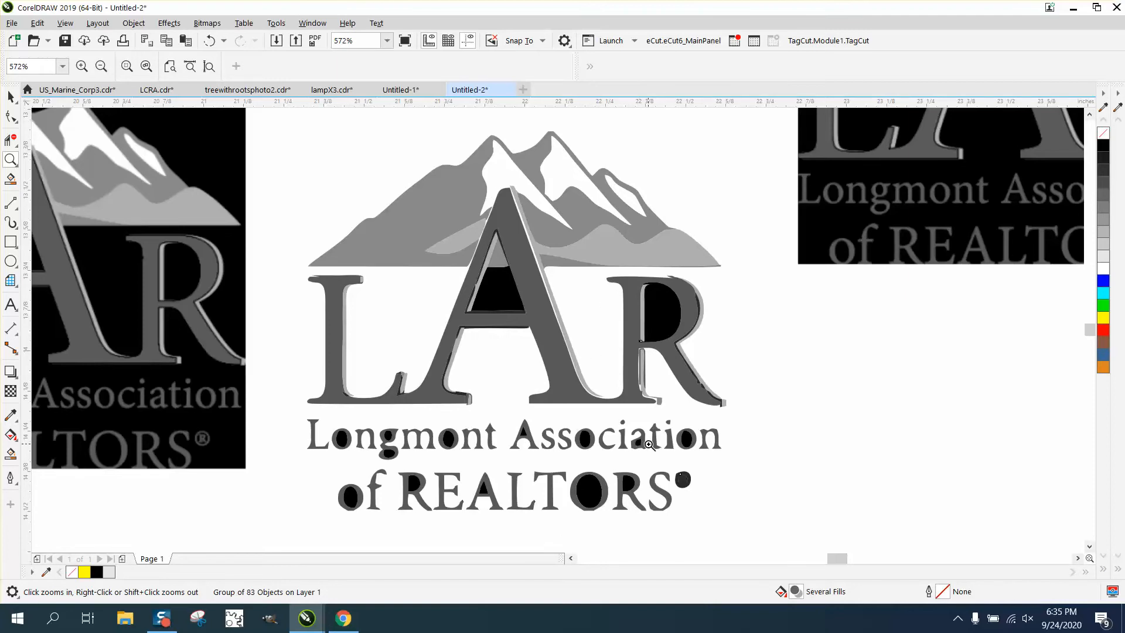
pyautogui.scroll(-2, 482, 378)
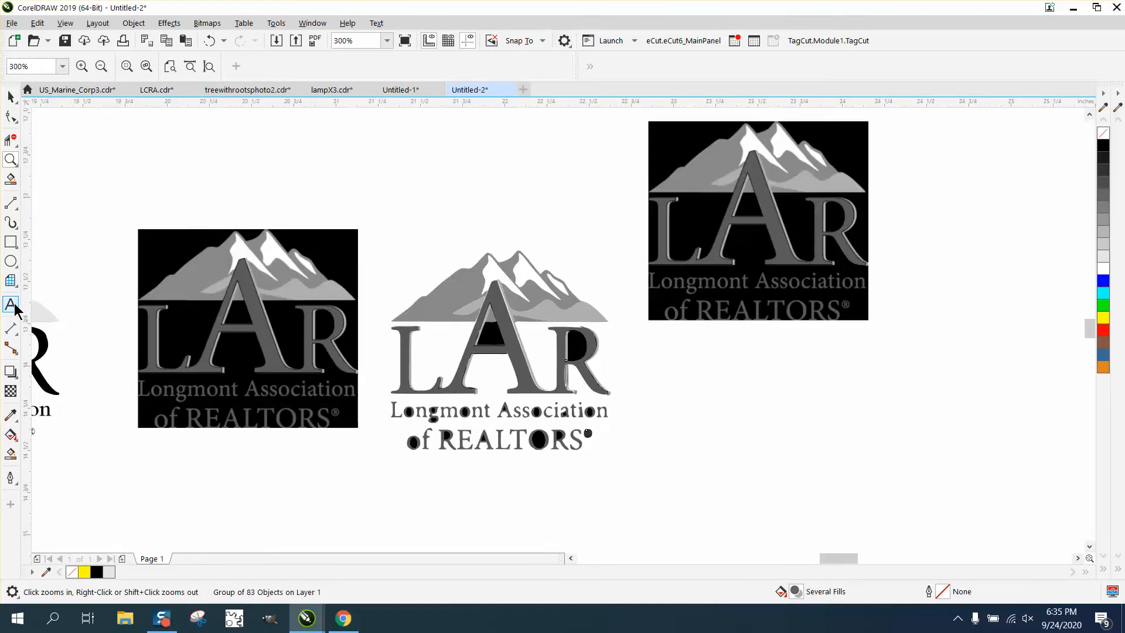
pyautogui.click(11, 305)
pyautogui.scroll(-2, 141, 422)
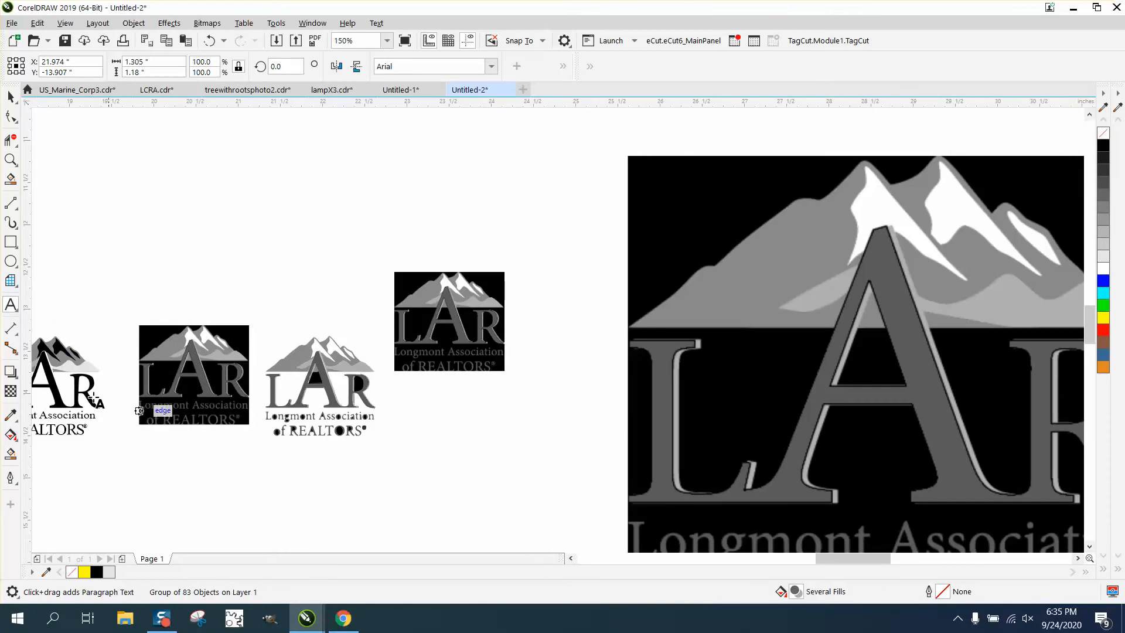
pyautogui.click(11, 96)
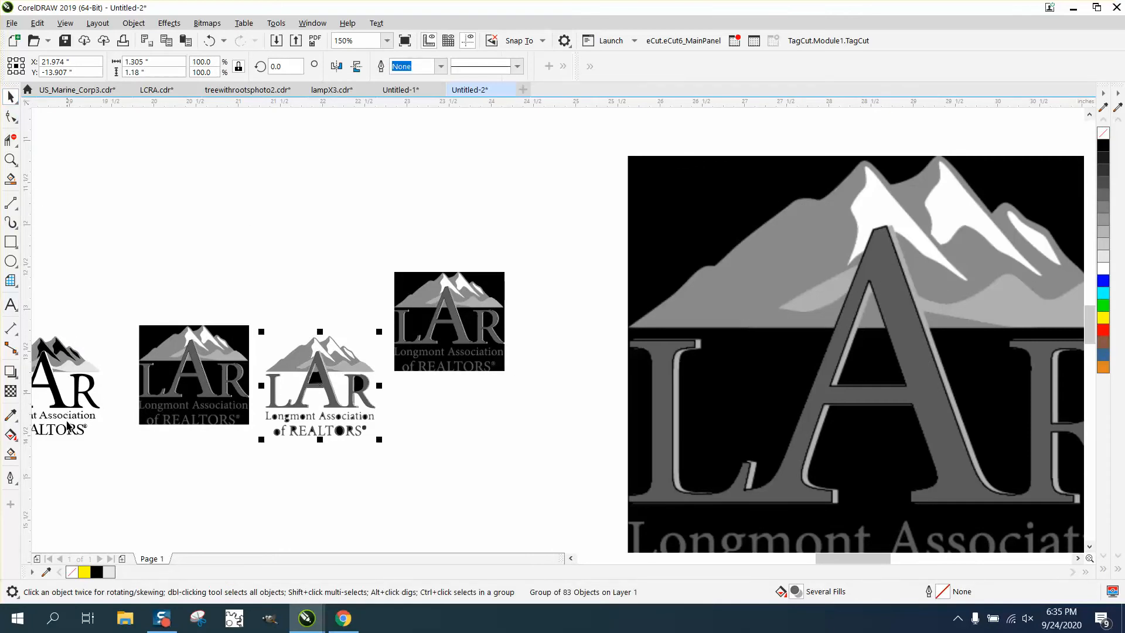
pyautogui.click(70, 418)
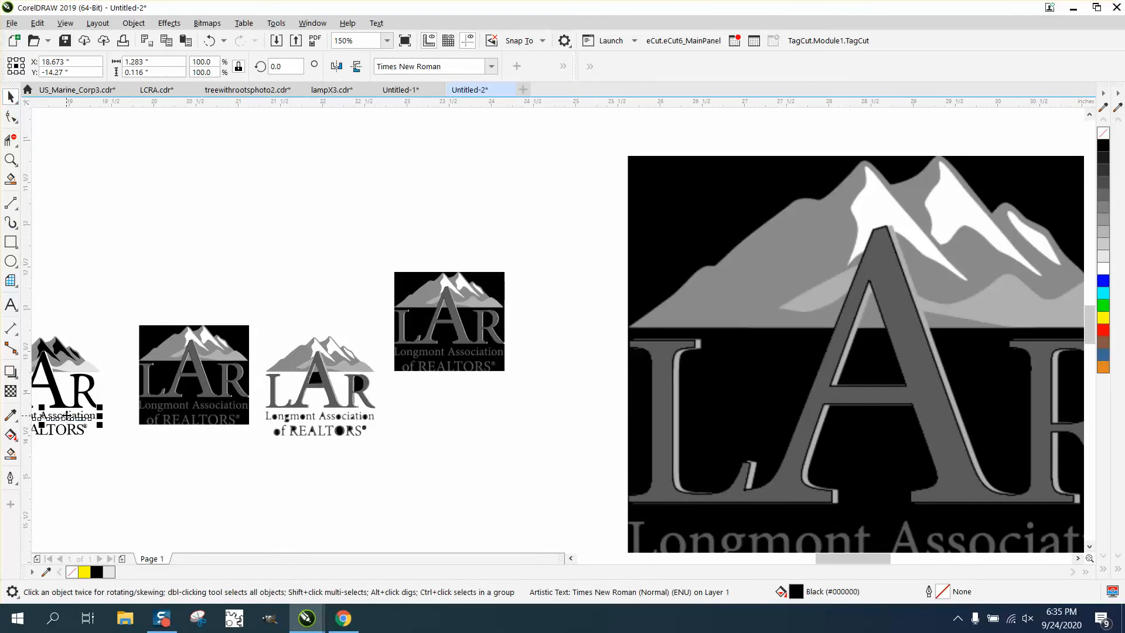
pyautogui.moveTo(66, 417); pyautogui.dragTo(334, 454)
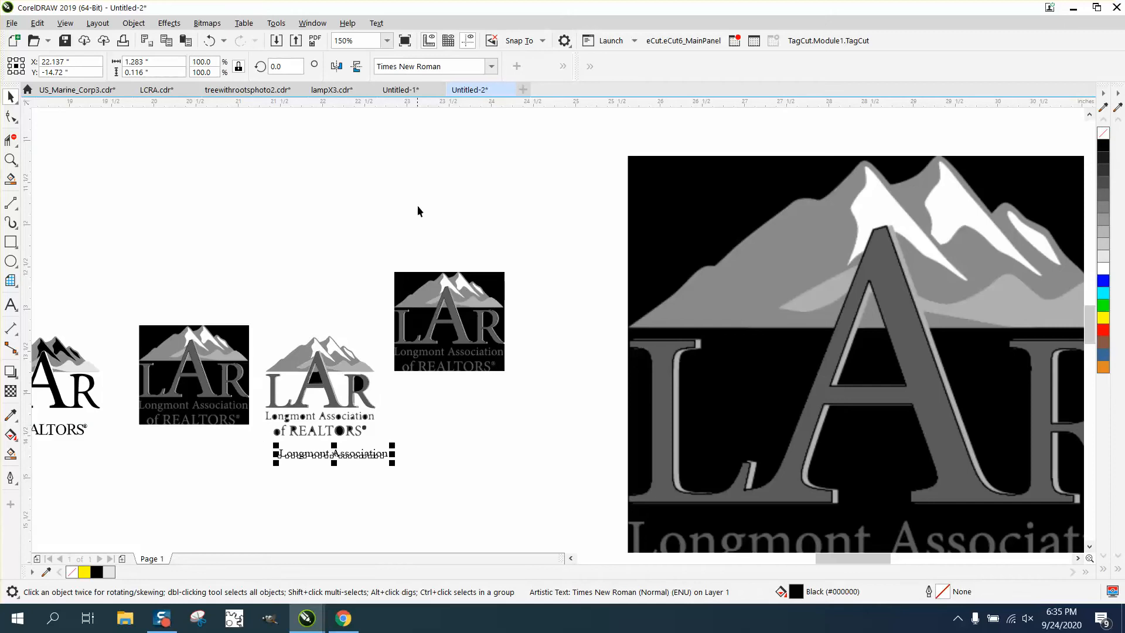
pyautogui.click(1105, 320)
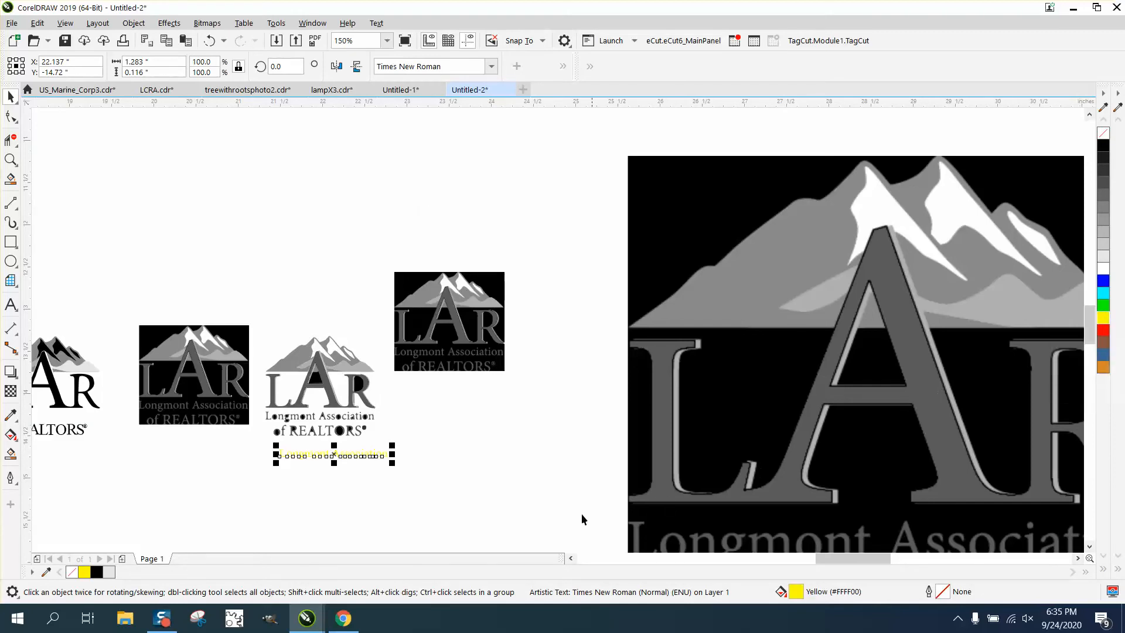
# - Position the yellow "Longmont Association" text over the matching lettering of the traced logo
pyautogui.moveTo(340, 456); pyautogui.dragTo(324, 422)
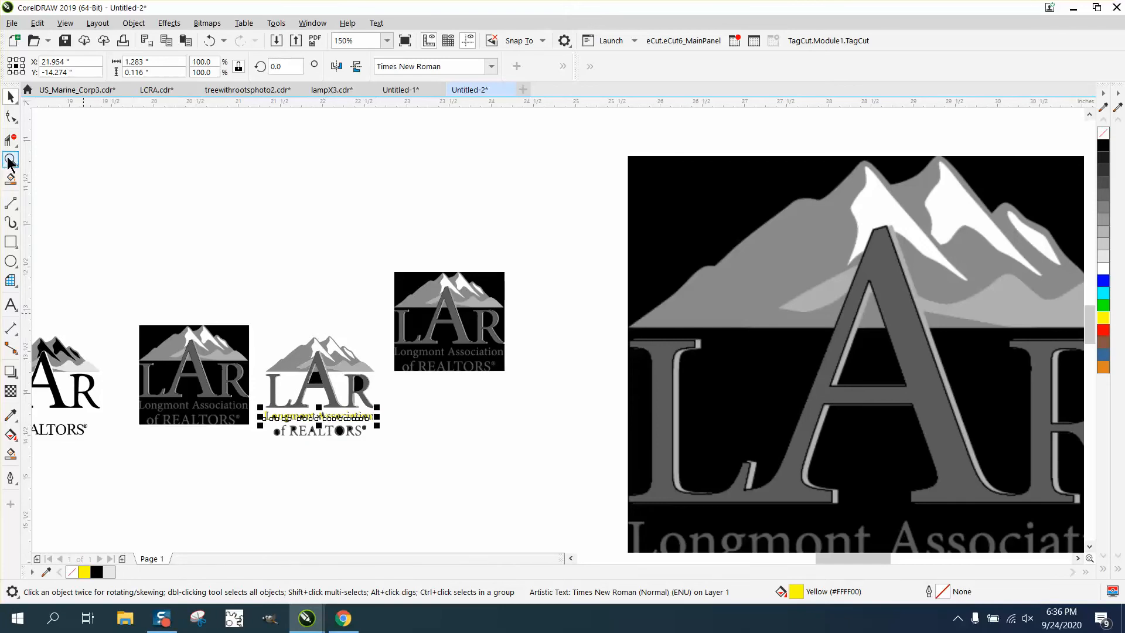
pyautogui.click(10, 160)
pyautogui.moveTo(243, 323); pyautogui.dragTo(463, 469)
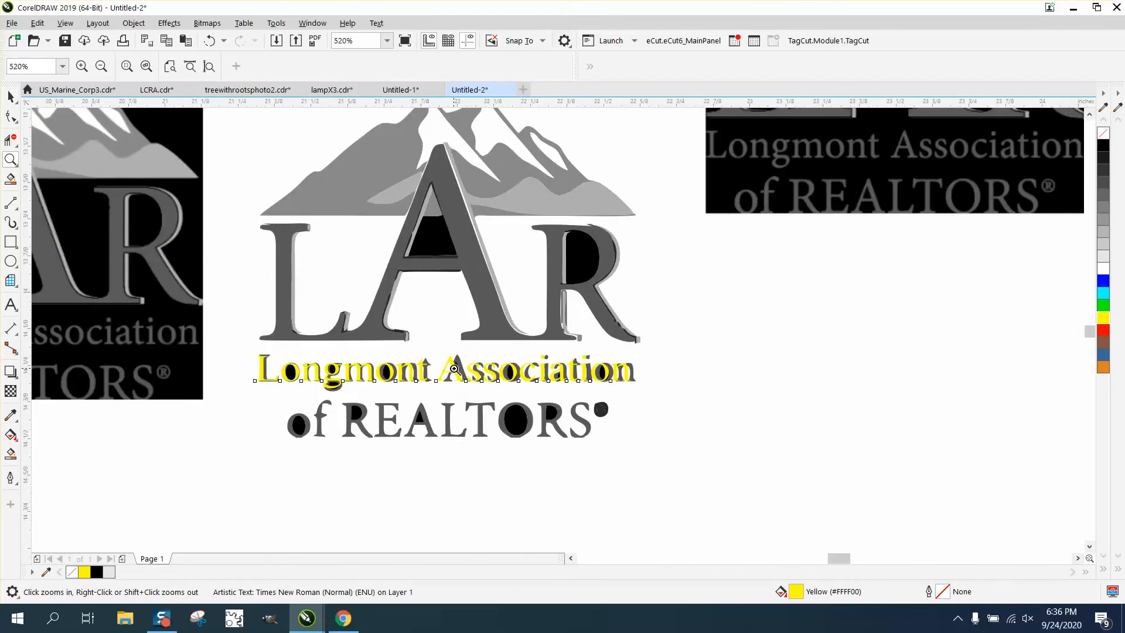
pyautogui.click(11, 98)
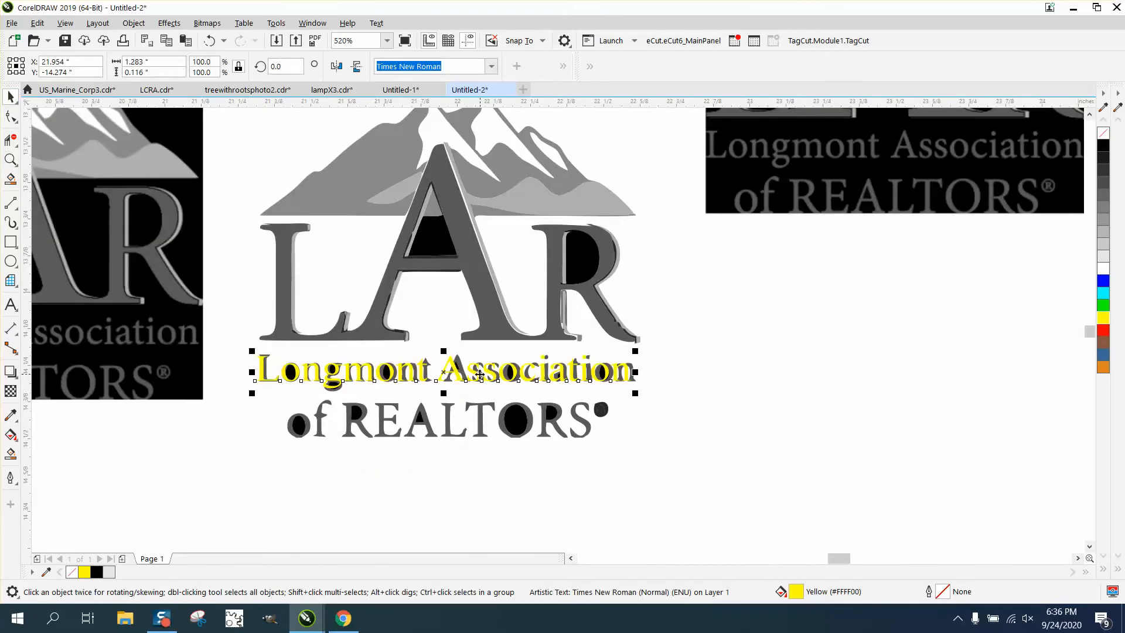
pyautogui.moveTo(454, 373); pyautogui.dragTo(460, 373)
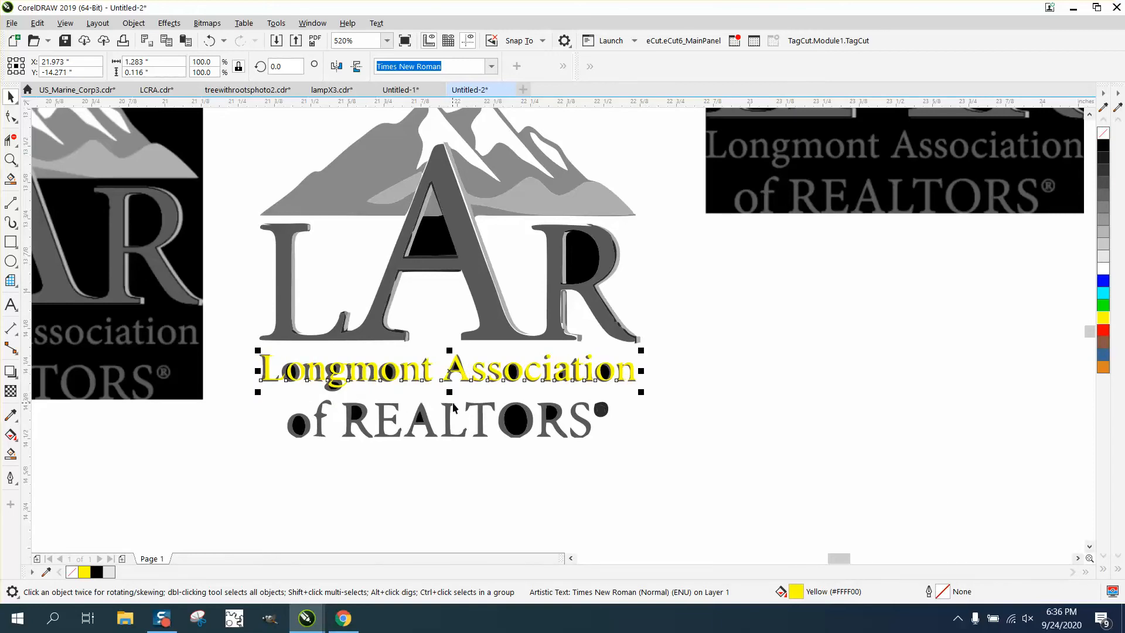
# - Fill the "of REALTORS" text under the clean vector logo yellow and move it onto the traced logo's lettering
pyautogui.scroll(-5, 454, 408)
pyautogui.click(253, 404)
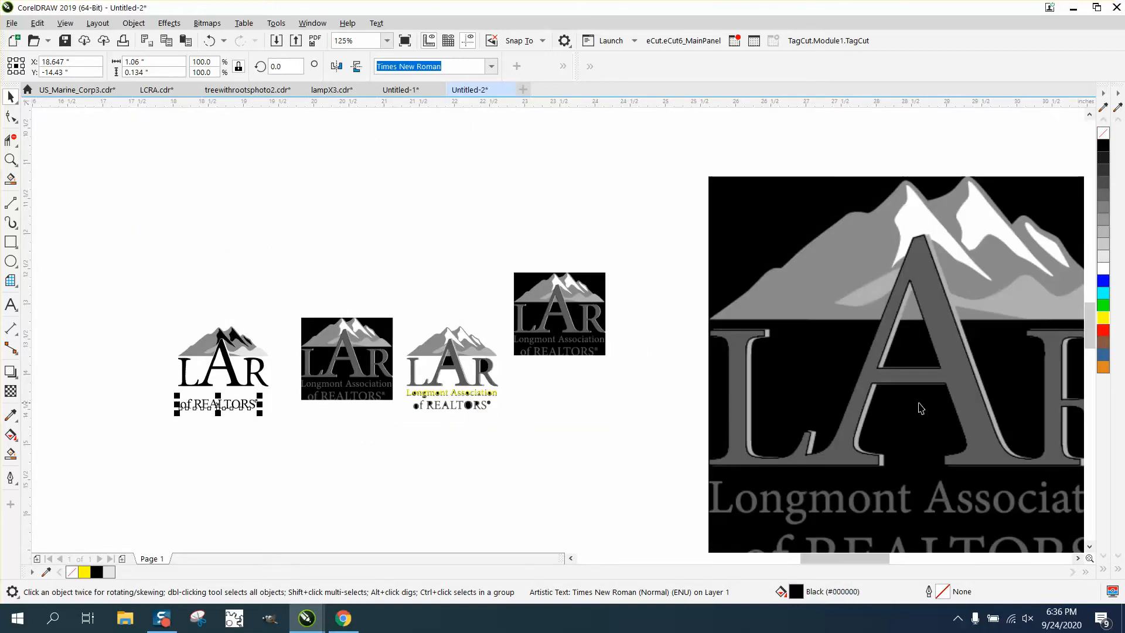
pyautogui.click(1103, 320)
pyautogui.moveTo(231, 412); pyautogui.dragTo(460, 413)
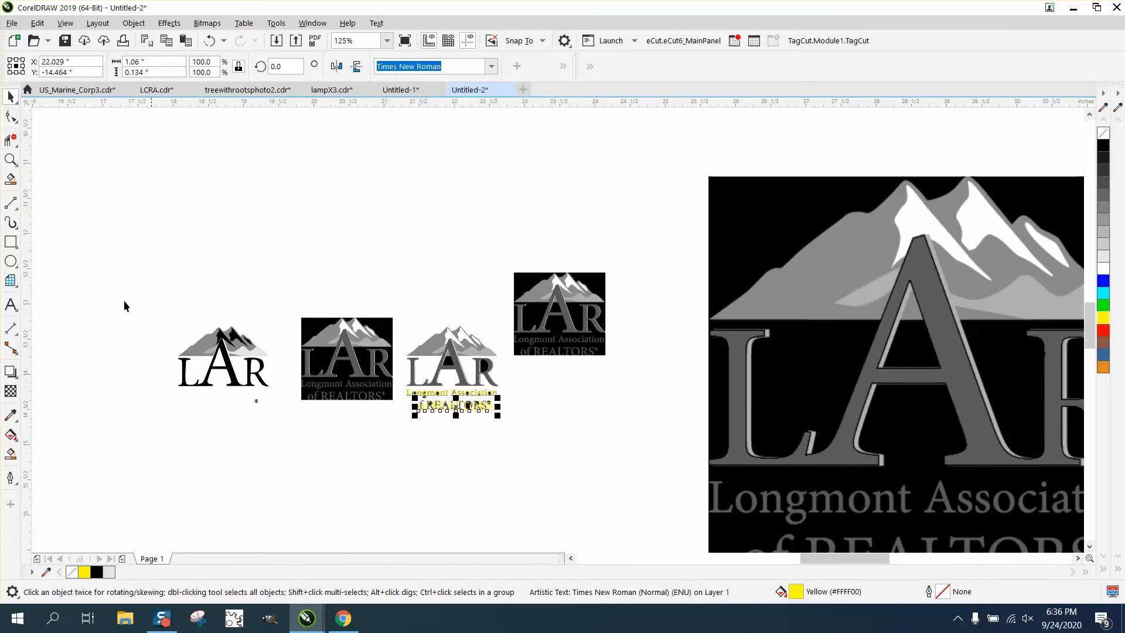
# - Align the yellow "of REALTORS" text roughly over the matching traced lettering
pyautogui.click(11, 160)
pyautogui.moveTo(391, 352); pyautogui.dragTo(588, 473)
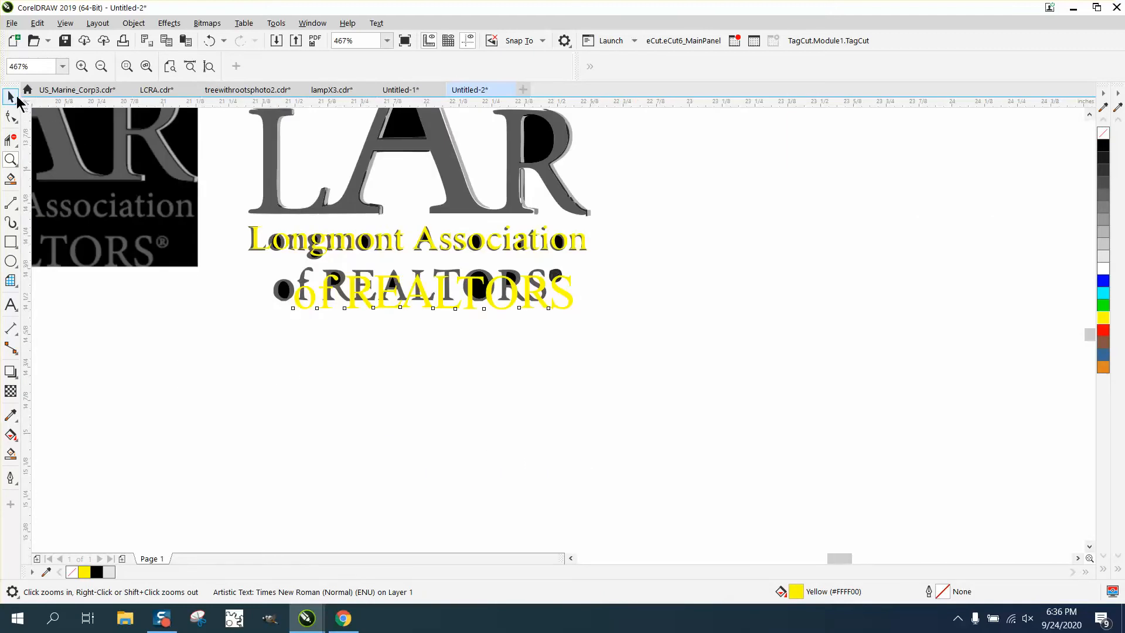
pyautogui.click(10, 96)
pyautogui.moveTo(429, 293); pyautogui.dragTo(416, 287)
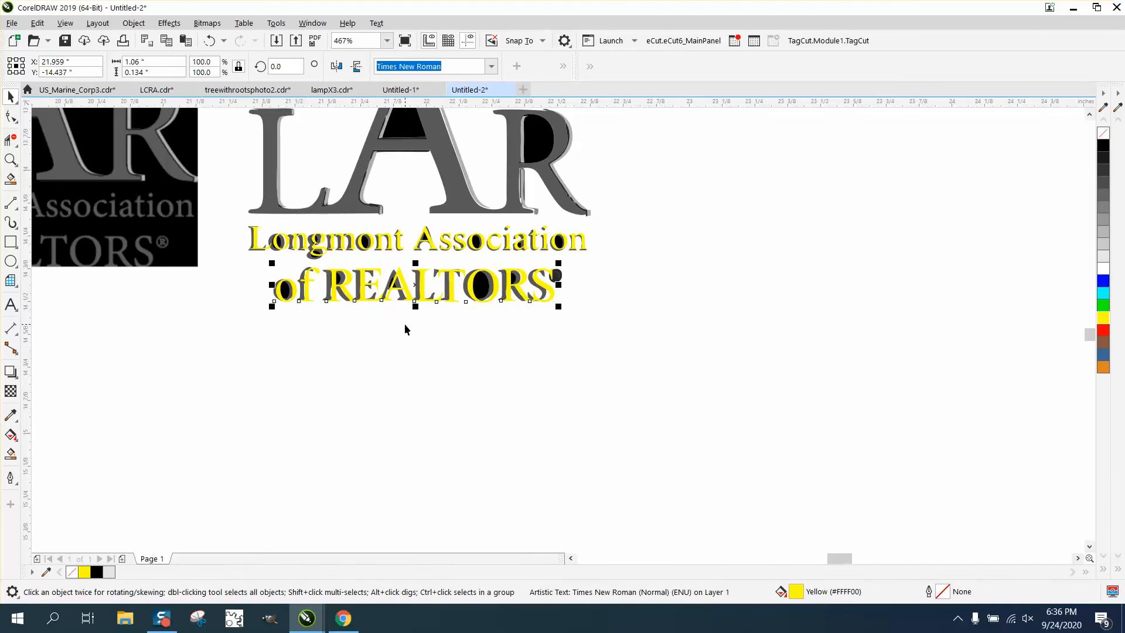
# - Set the nudge distance to 0.01 inches and nudge the yellow "of REALTORS" text two steps left
pyautogui.click(596, 322)
pyautogui.moveTo(406, 64); pyautogui.dragTo(339, 68)
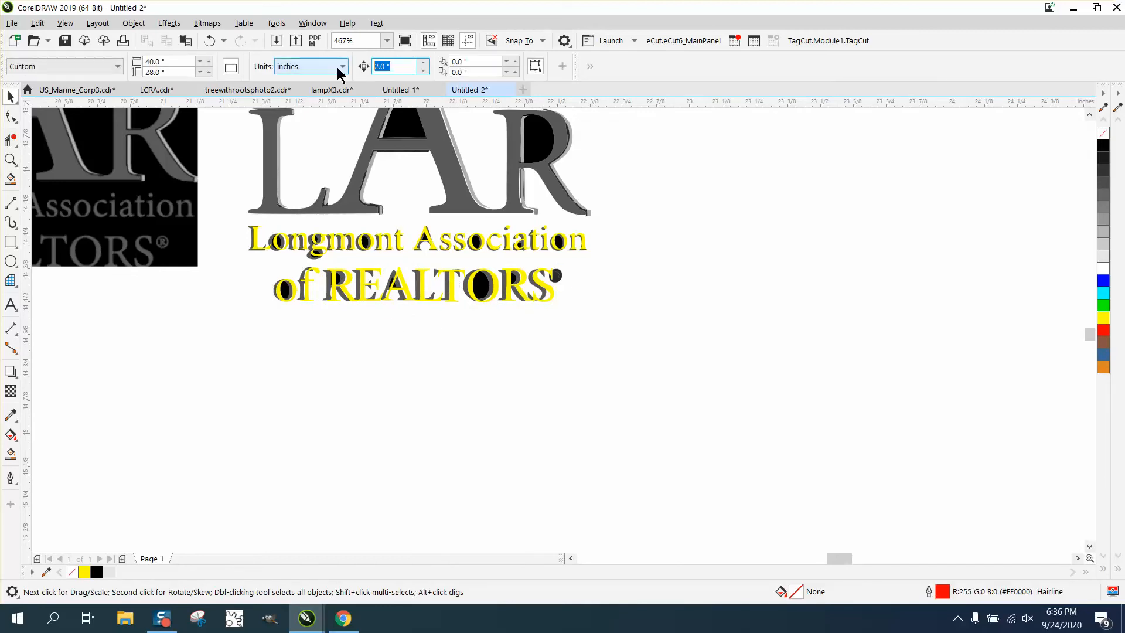
pyautogui.write('.01')
pyautogui.click(553, 294)
pyautogui.press('Left')
pyautogui.press('Left')
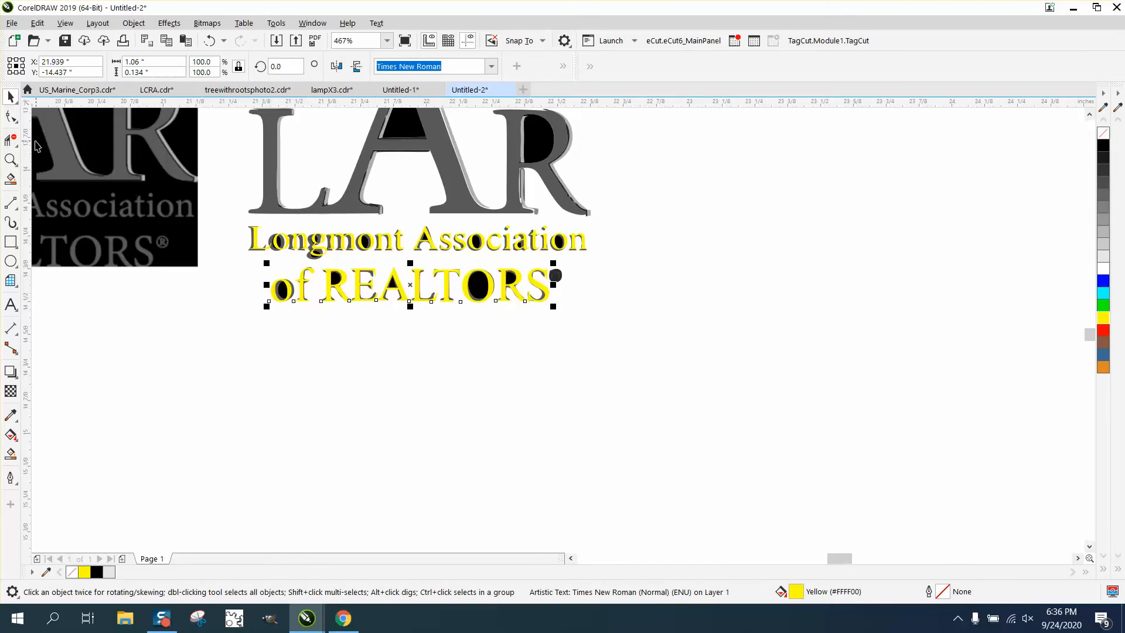
# - Use the Shape tool to shift the "o" of "of" slightly right over its traced letter, to a 5% horizontal character shift
pyautogui.click(10, 160)
pyautogui.moveTo(206, 209); pyautogui.dragTo(716, 443)
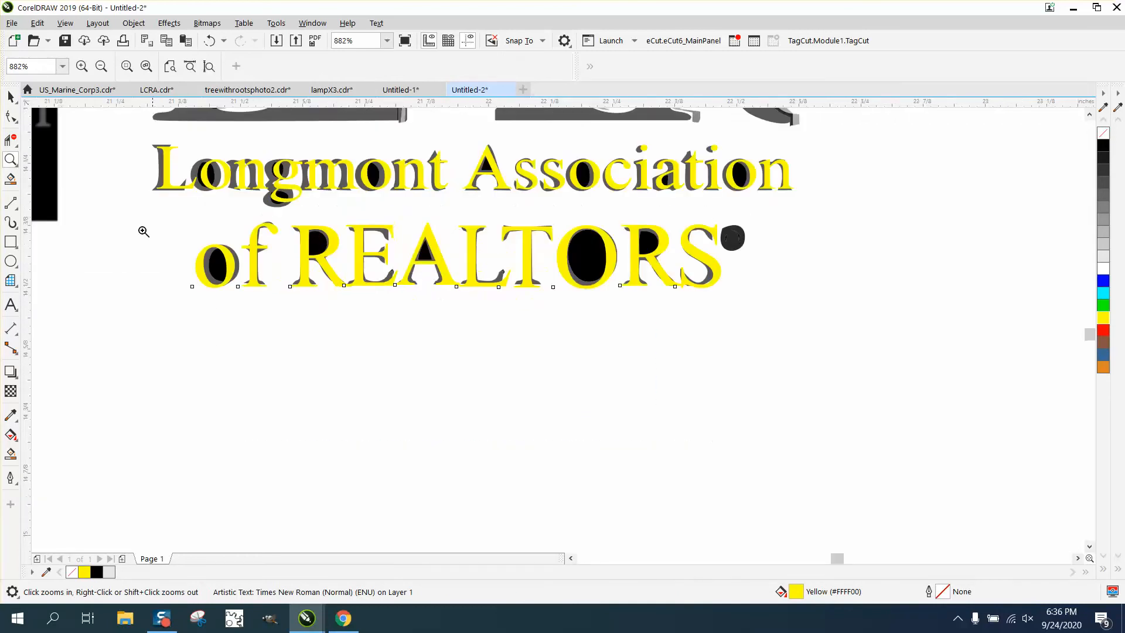
pyautogui.click(14, 120)
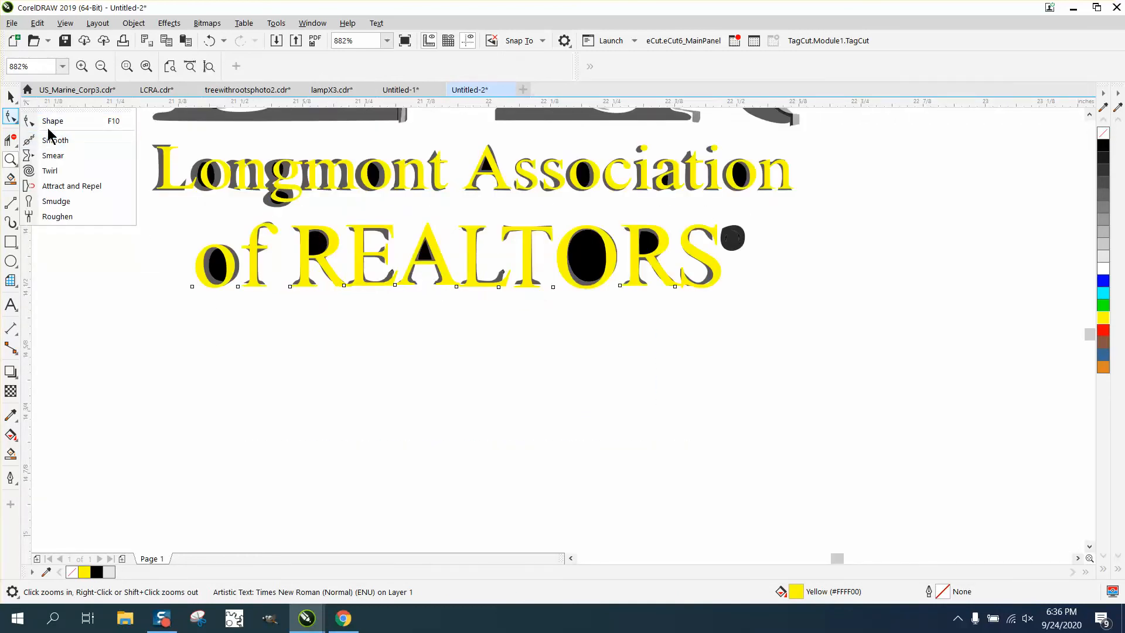
pyautogui.click(51, 123)
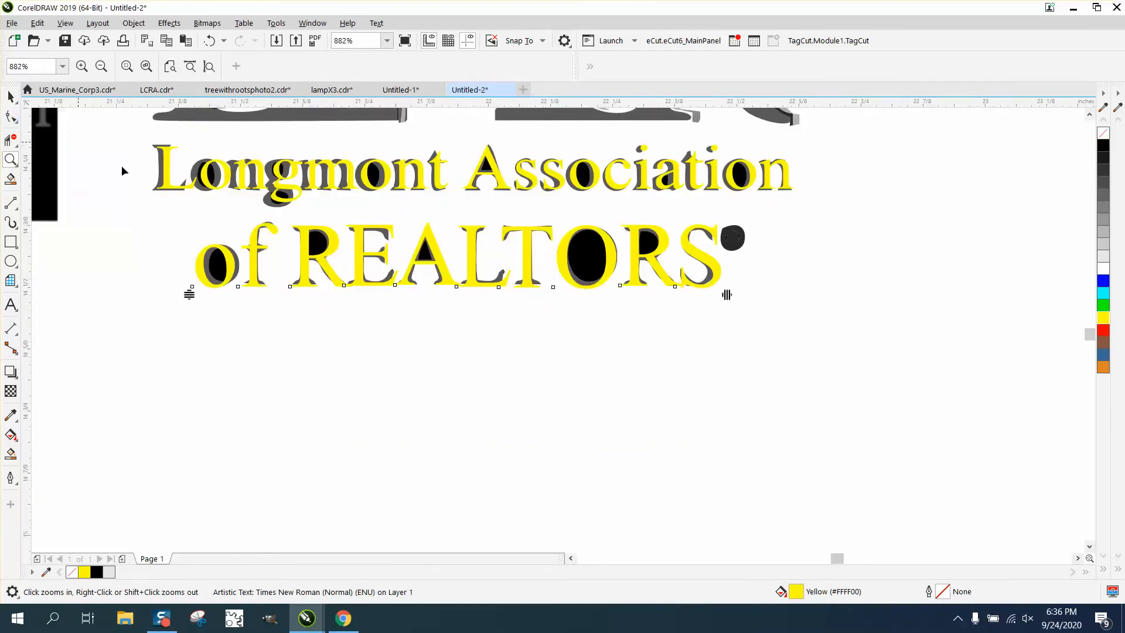
pyautogui.click(192, 287)
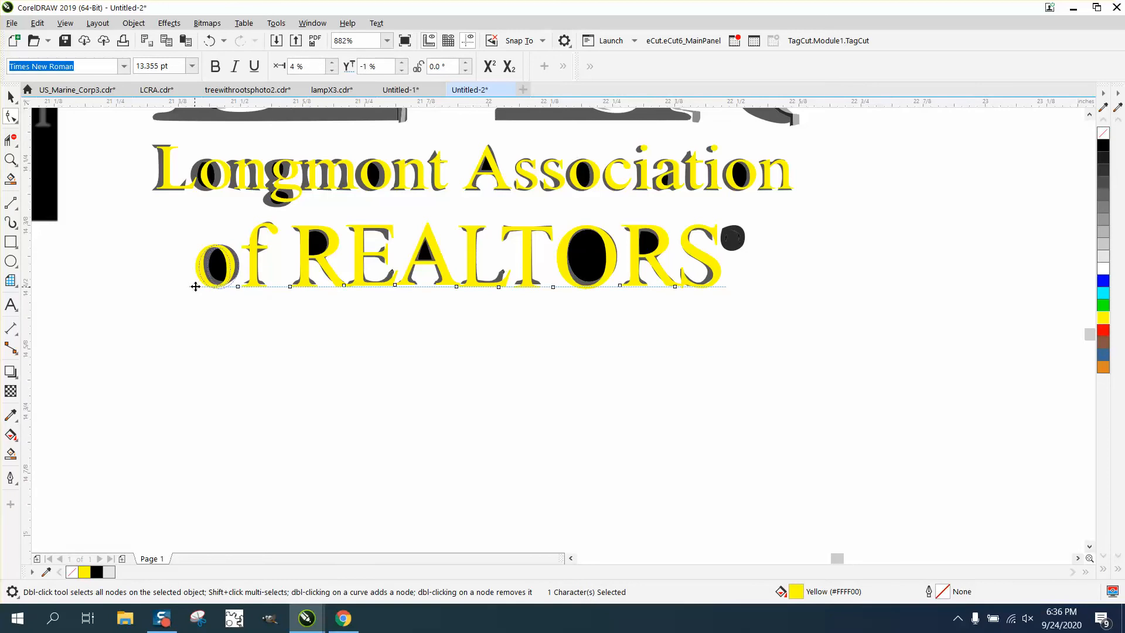
pyautogui.moveTo(196, 287); pyautogui.dragTo(196, 286)
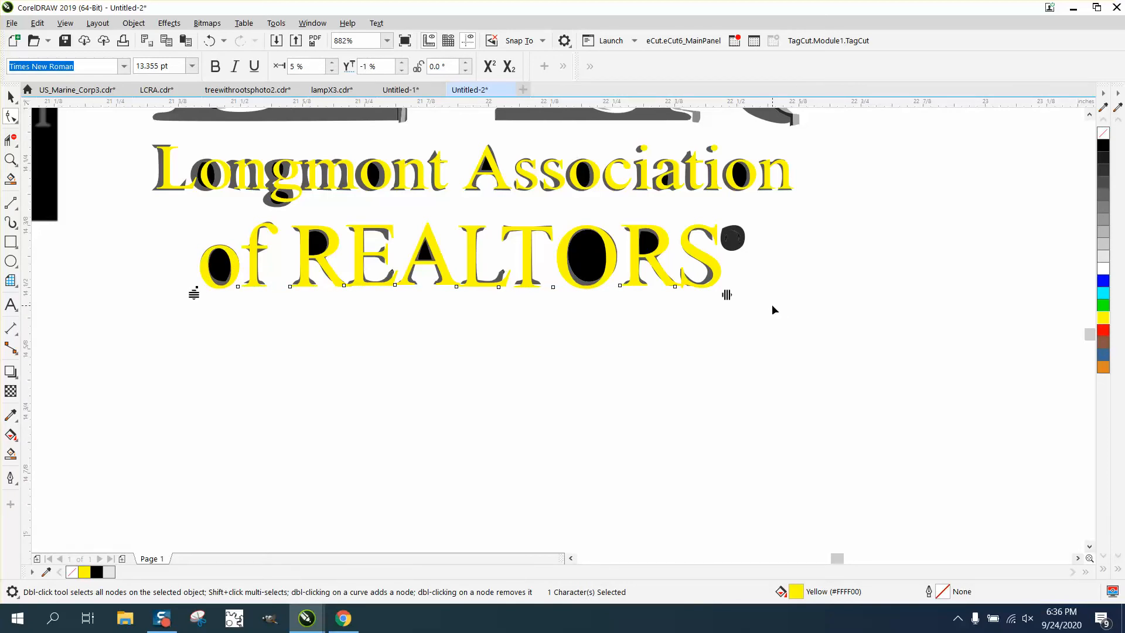
pyautogui.scroll(-2, 738, 304)
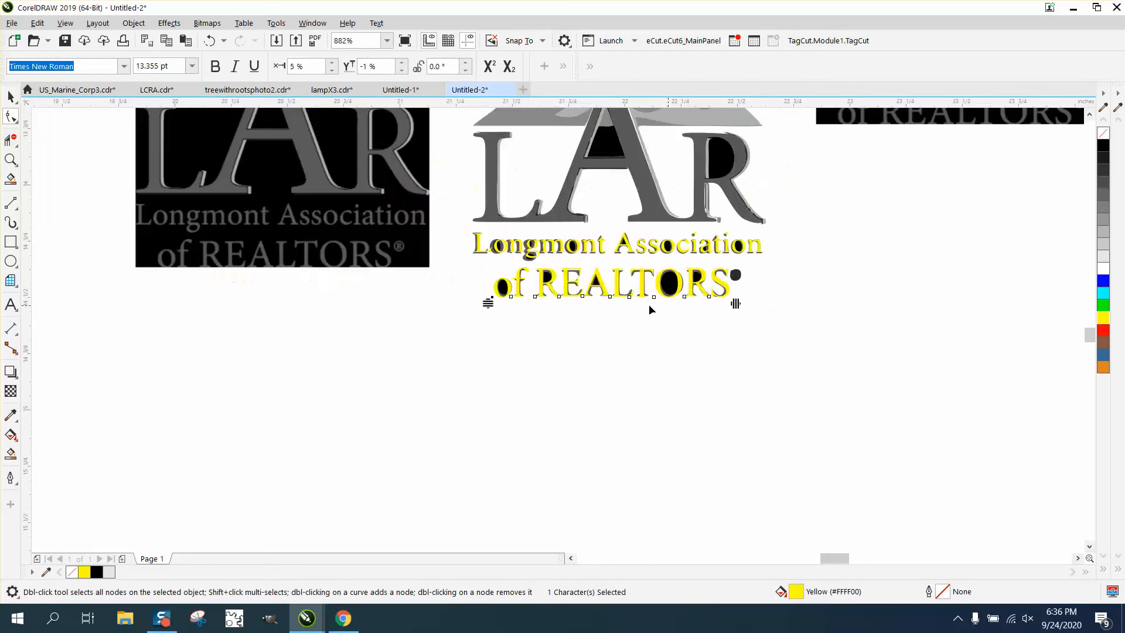
# - Move both yellow text lines from the traced logo onto the matching lettering of the source bitmap beside it
pyautogui.click(12, 97)
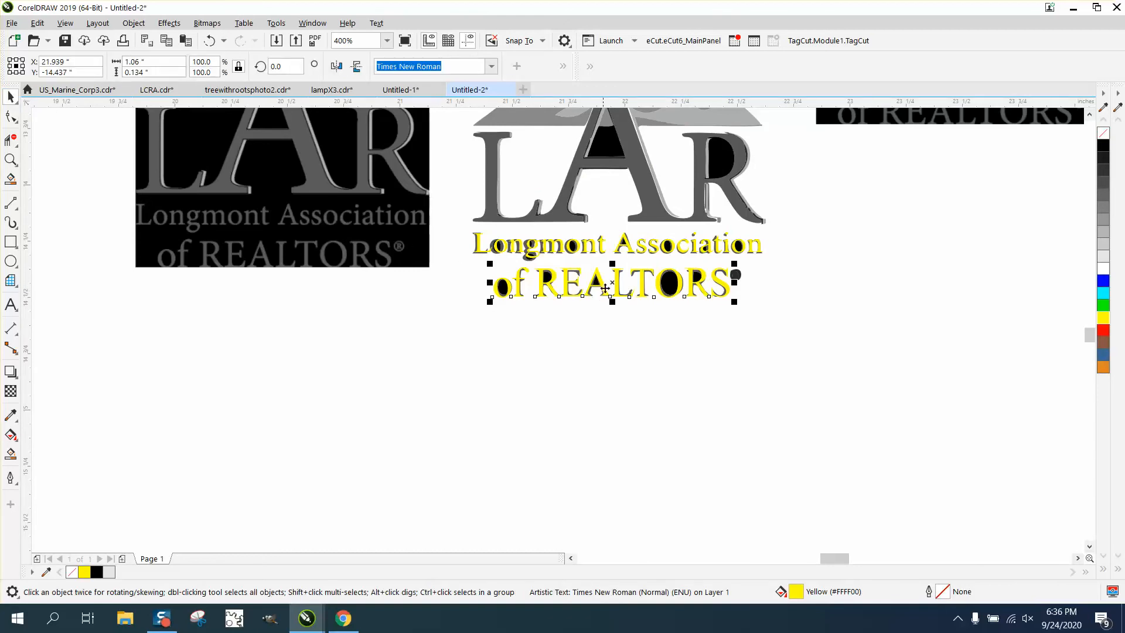
pyautogui.moveTo(605, 287); pyautogui.dragTo(278, 254)
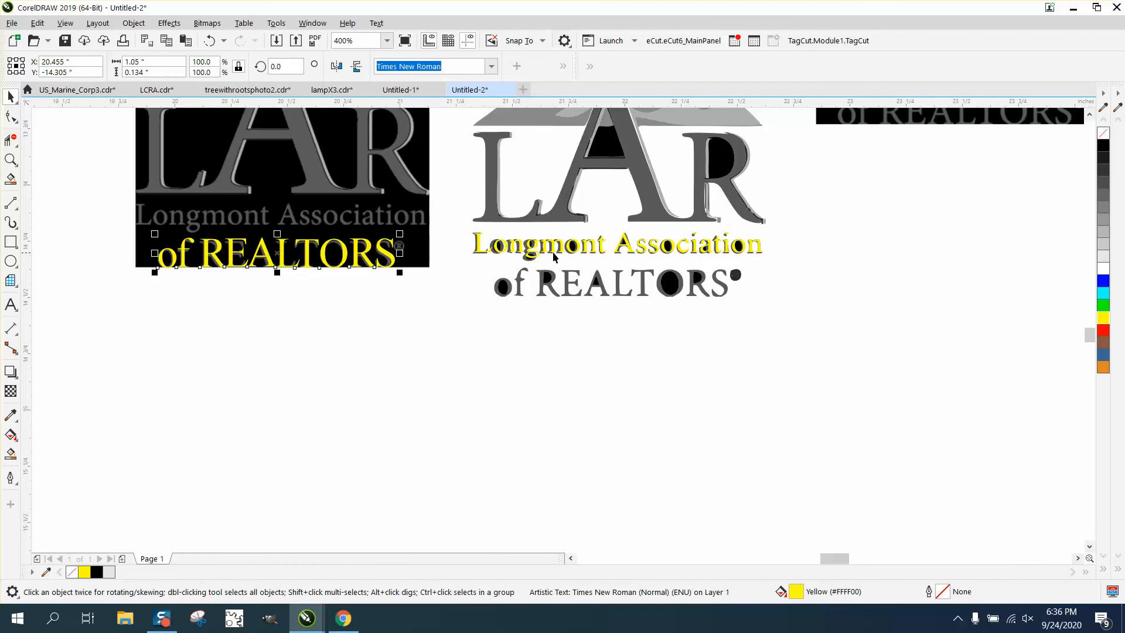
pyautogui.moveTo(618, 256); pyautogui.dragTo(280, 224)
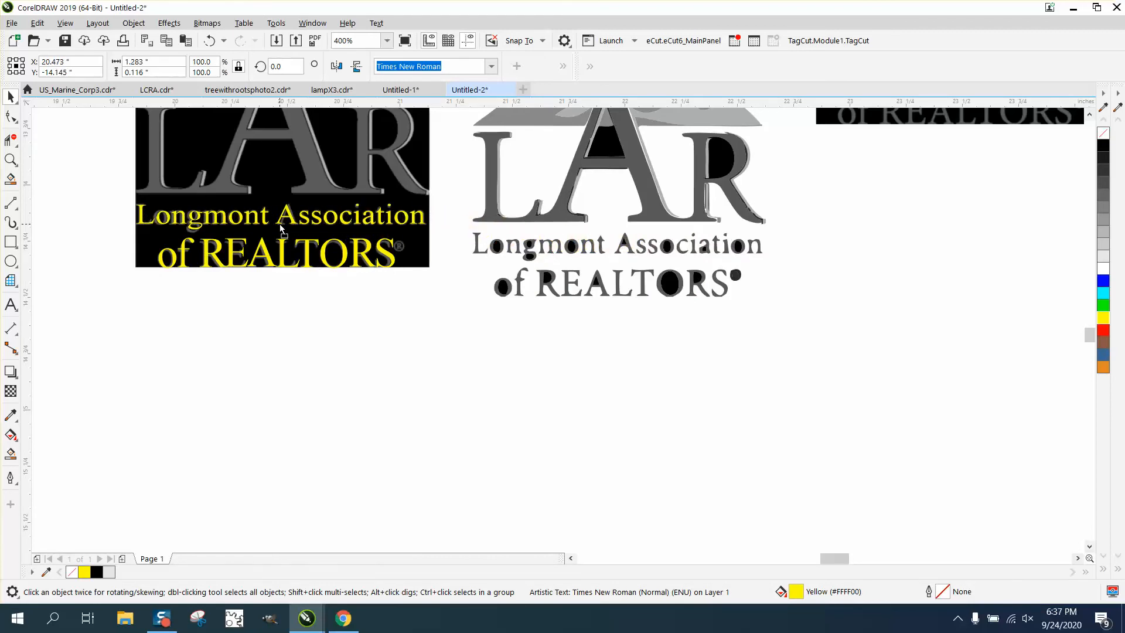
# - Give the small ® symbol under the clean vector logo a yellow fill and outline, and place it after "REALTORS" on the bitmap
pyautogui.scroll(-2, 348, 327)
pyautogui.moveTo(157, 290); pyautogui.dragTo(203, 318)
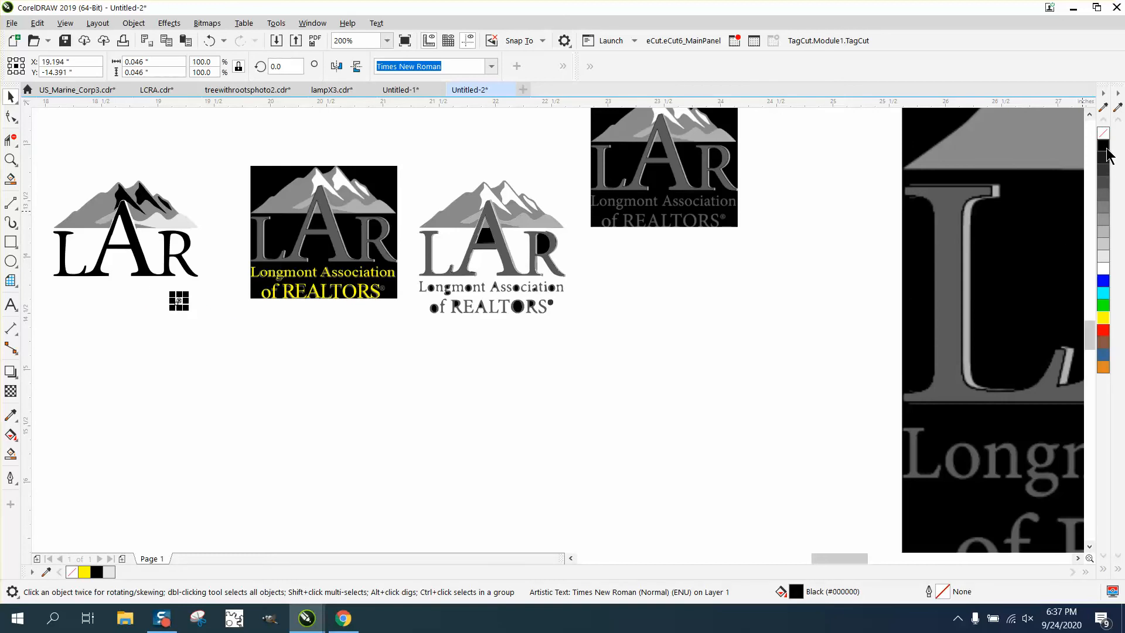
pyautogui.rightClick(1104, 317)
pyautogui.click(1104, 317)
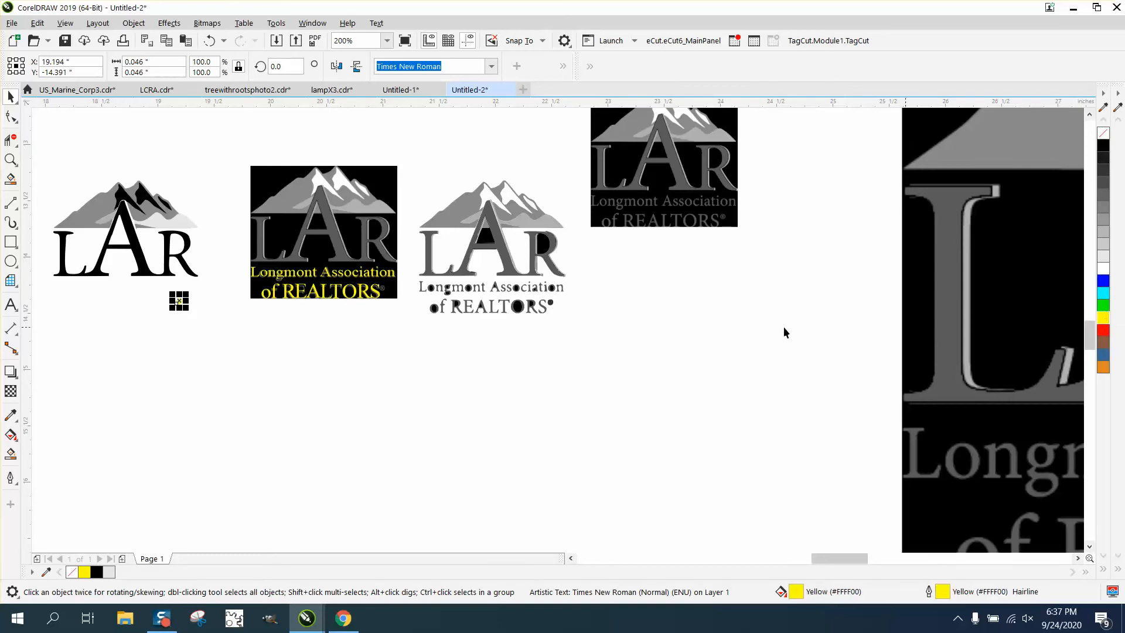
pyautogui.moveTo(181, 307); pyautogui.dragTo(382, 290)
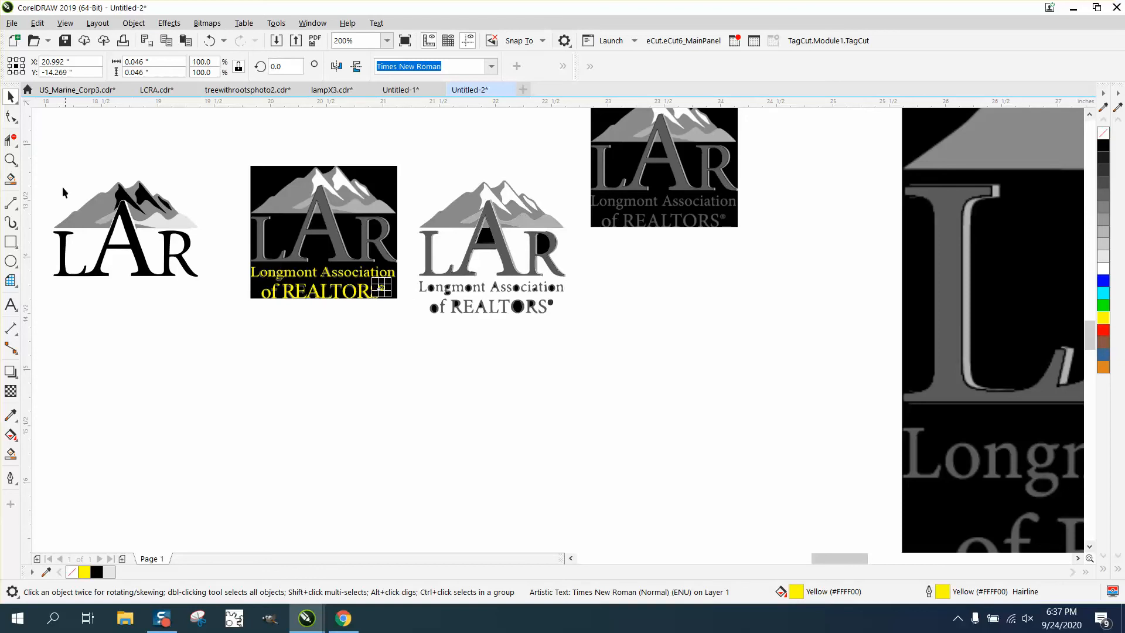
# - Use the Shape tool to shift the last "R" and the "S" of "REALTORS" slightly left over the bitmap lettering, then deselect the text
pyautogui.click(10, 159)
pyautogui.moveTo(321, 269); pyautogui.dragTo(465, 327)
pyautogui.click(10, 97)
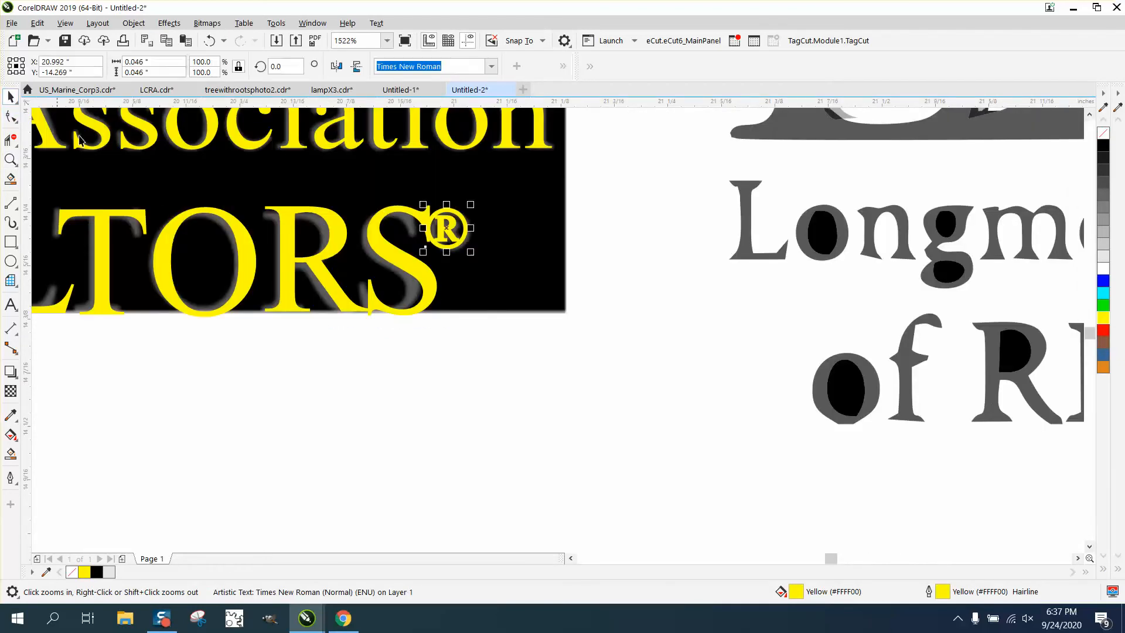
pyautogui.click(10, 116)
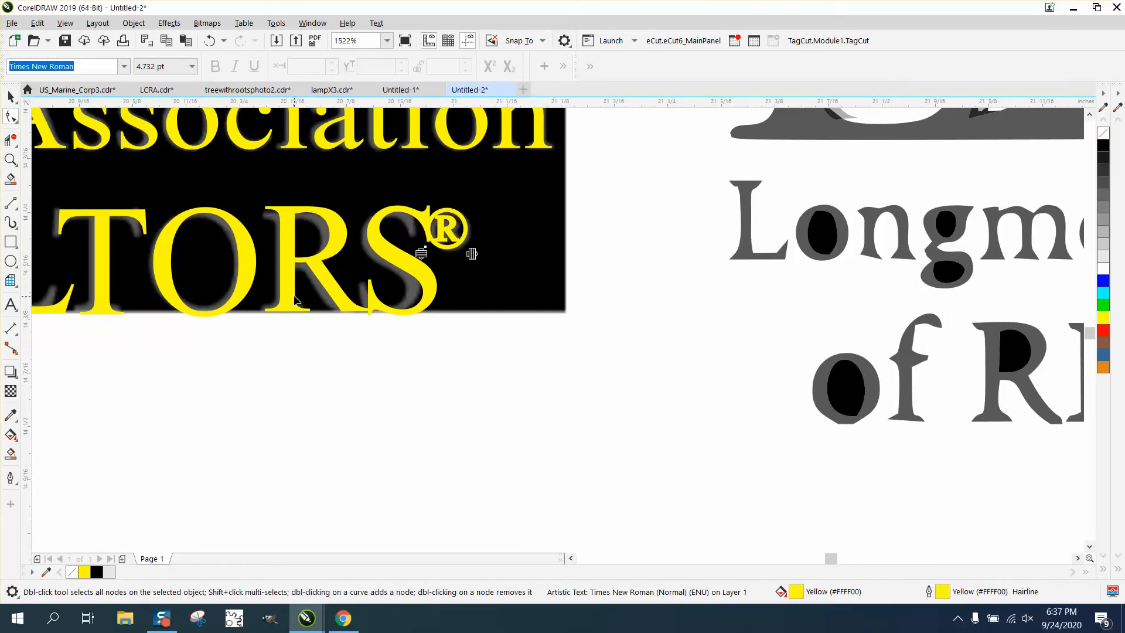
pyautogui.click(279, 309)
pyautogui.moveTo(263, 311); pyautogui.dragTo(257, 311)
pyautogui.moveTo(358, 316); pyautogui.dragTo(352, 314)
pyautogui.scroll(-3, 465, 333)
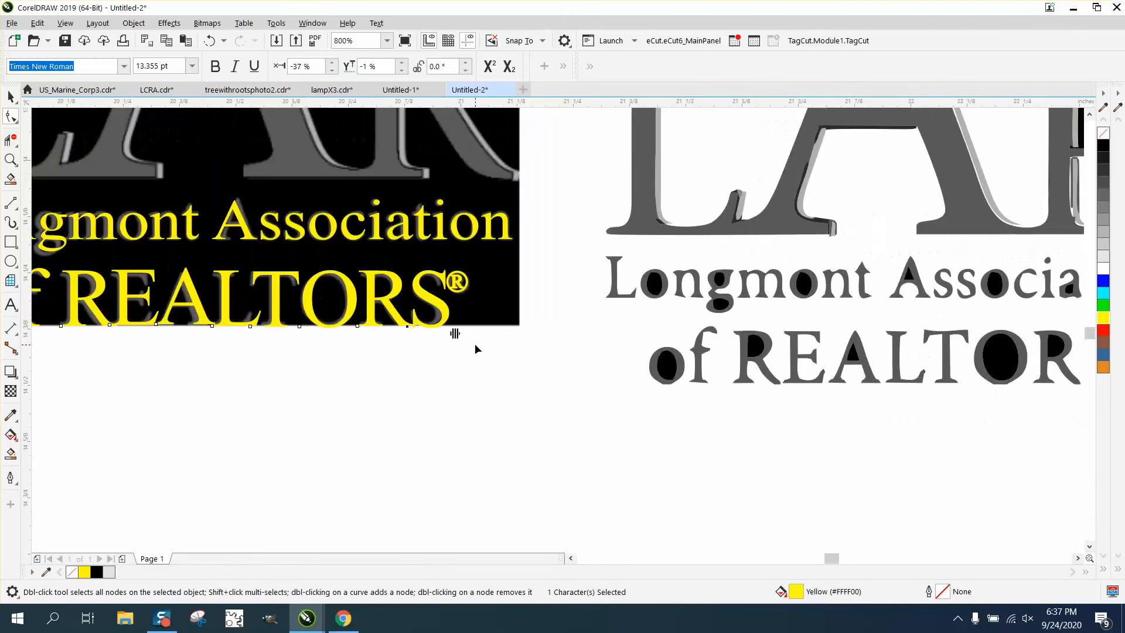
pyautogui.scroll(-2, 475, 348)
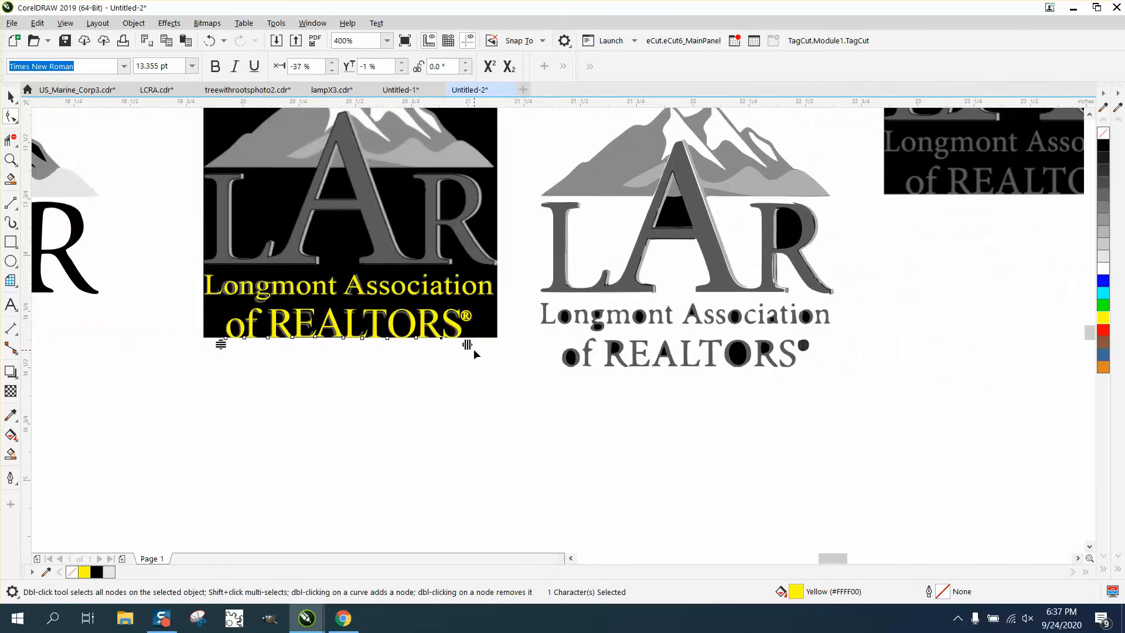
pyautogui.click(18, 100)
pyautogui.click(146, 158)
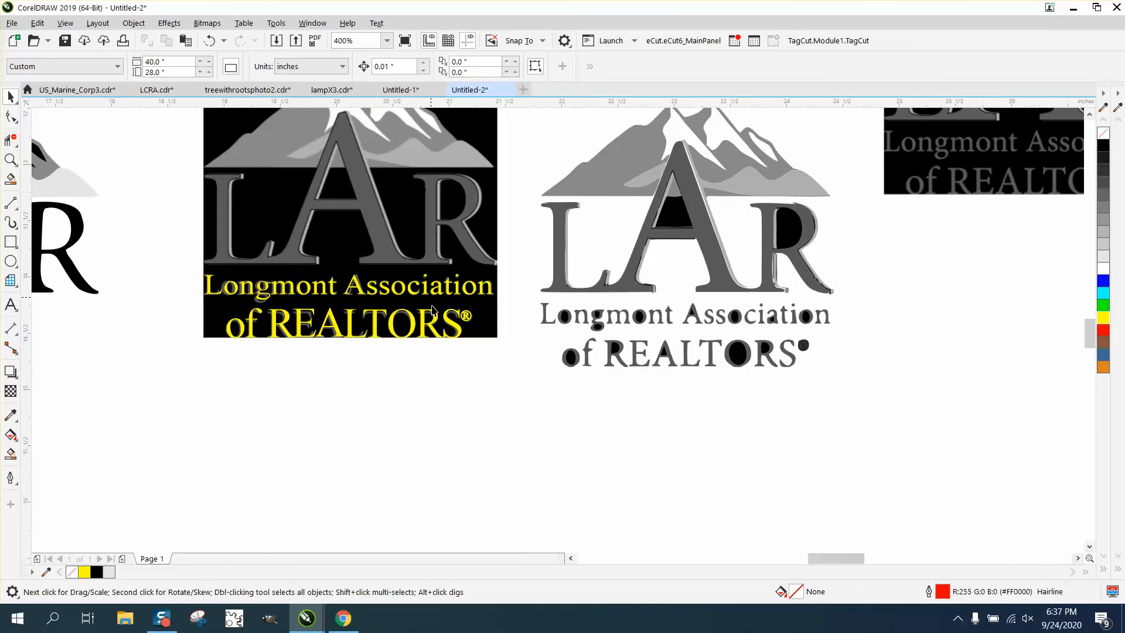
# - Move the source bitmap down away from the yellow lettering, and apply a black fill to both text lines and the ® symbol
pyautogui.scroll(-2, 434, 300)
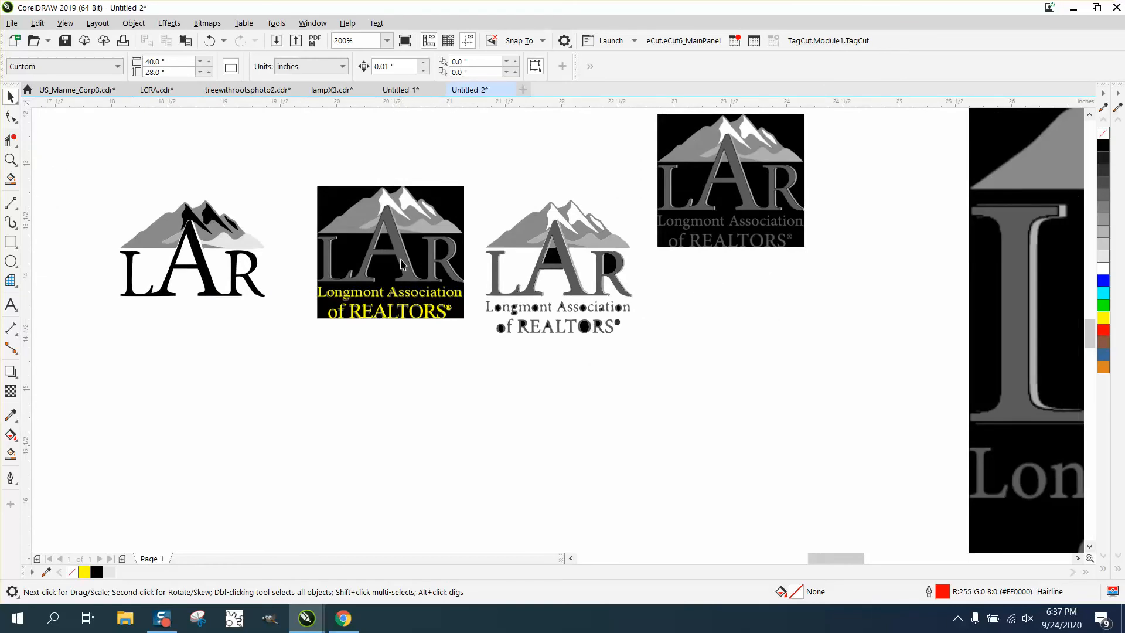
pyautogui.moveTo(401, 259); pyautogui.dragTo(417, 433)
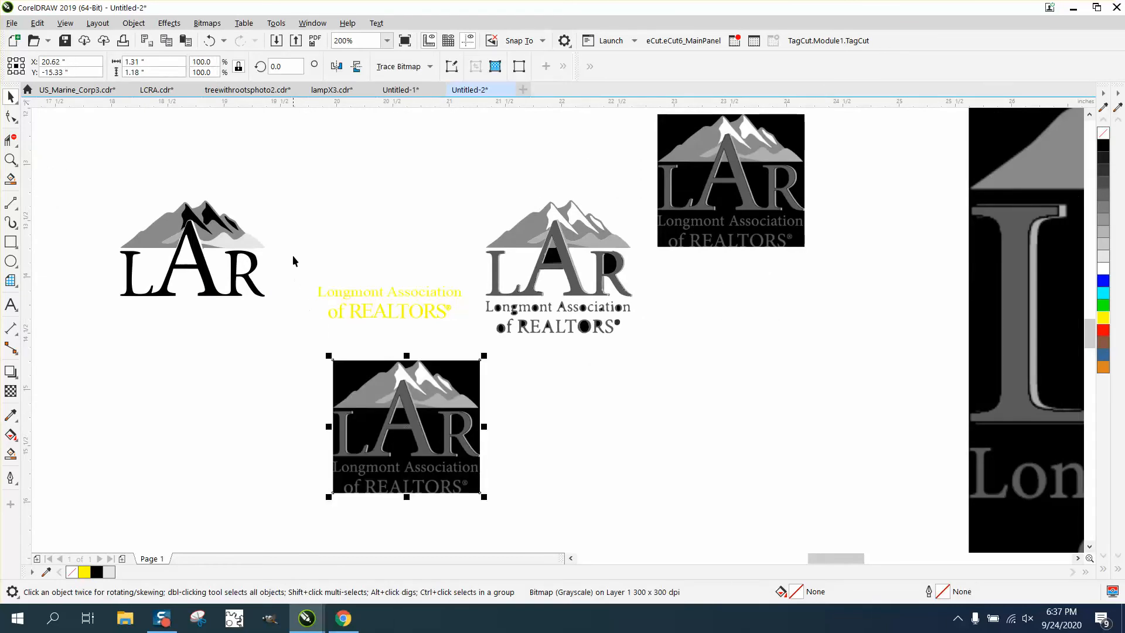
pyautogui.moveTo(294, 261); pyautogui.dragTo(592, 343)
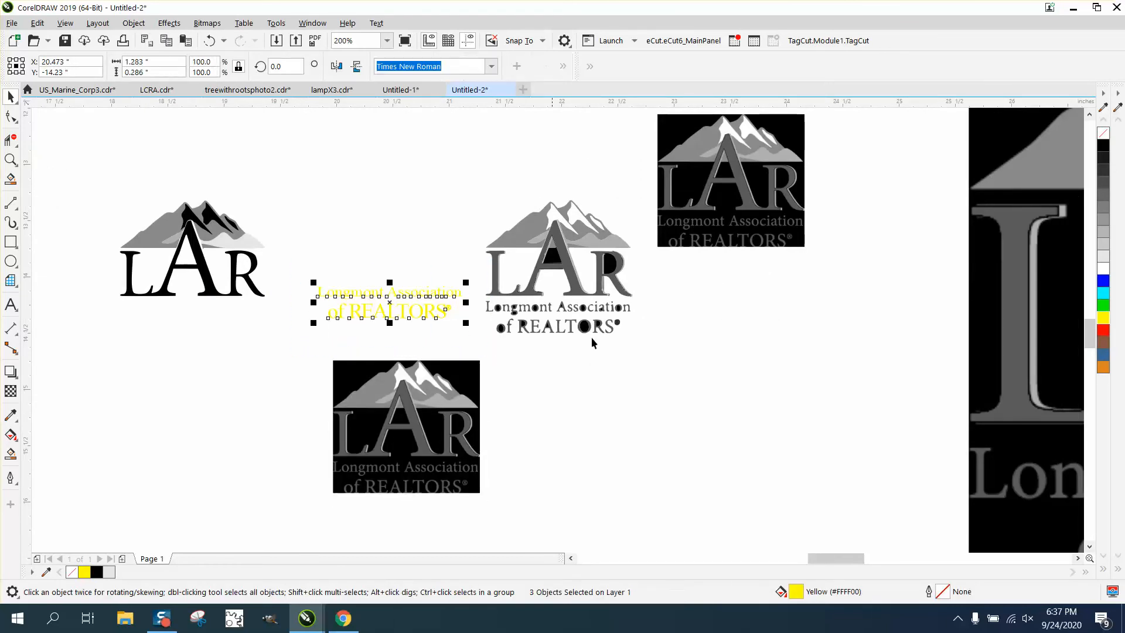
pyautogui.click(1103, 147)
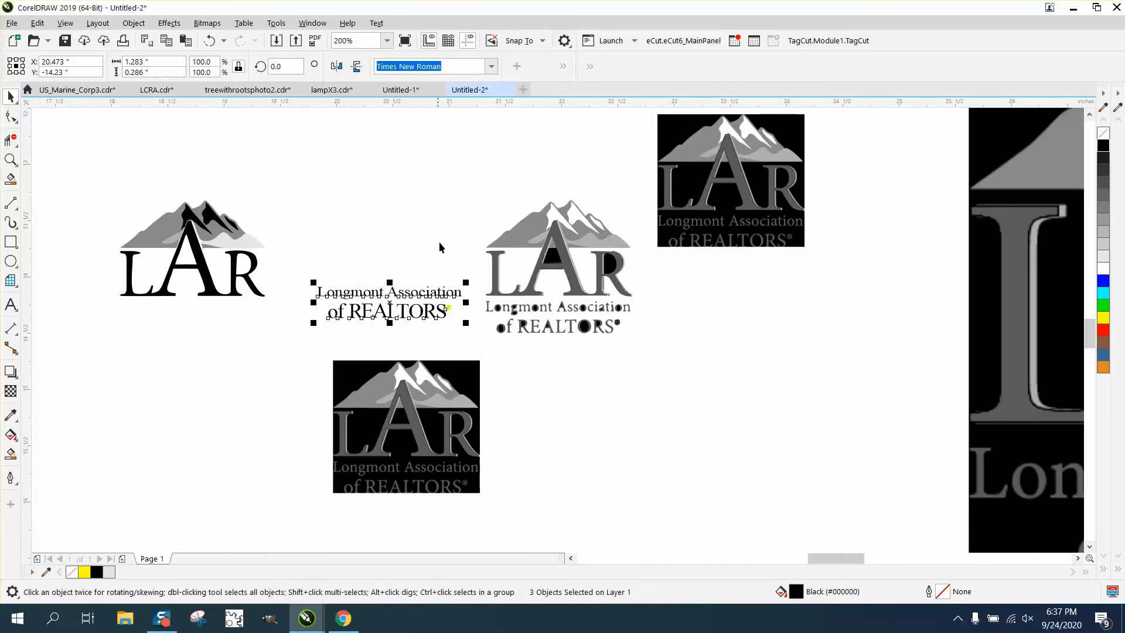
pyautogui.click(457, 310)
pyautogui.click(448, 309)
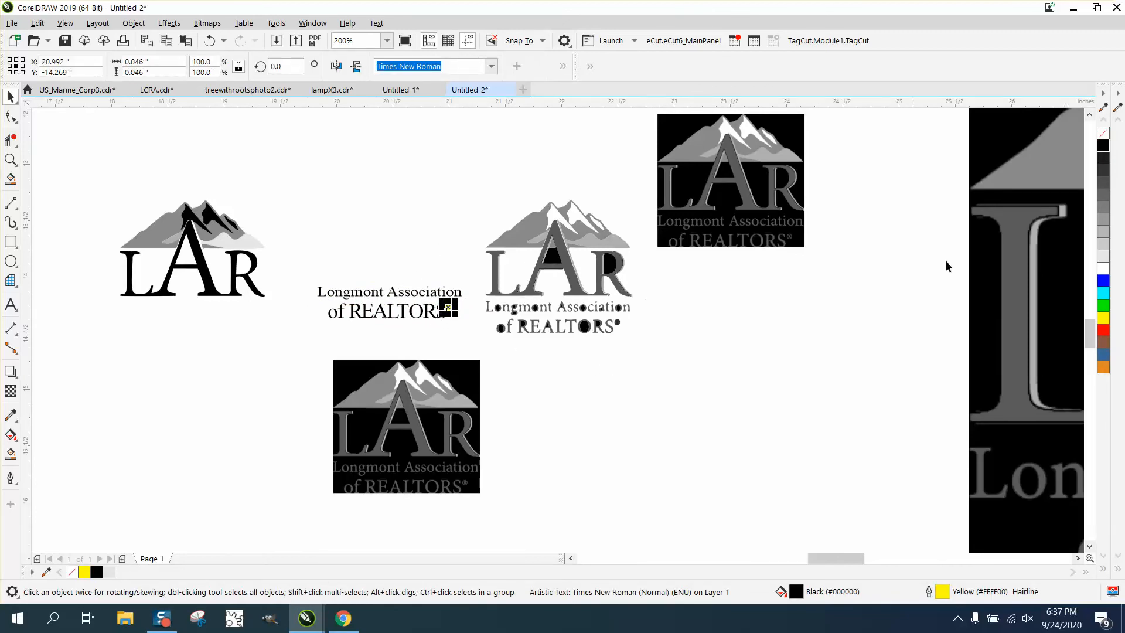
pyautogui.click(1103, 148)
# - Browse the Times New Roman glyphs and place a ® glyph on the page below the upper bitmap
pyautogui.click(310, 27)
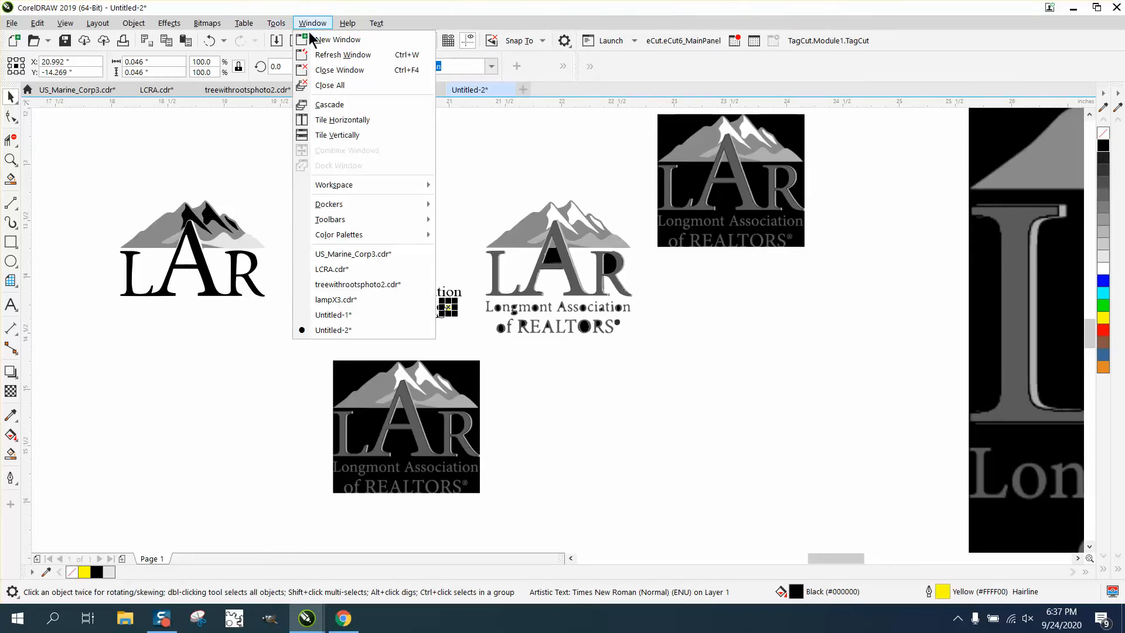
pyautogui.moveTo(330, 211)
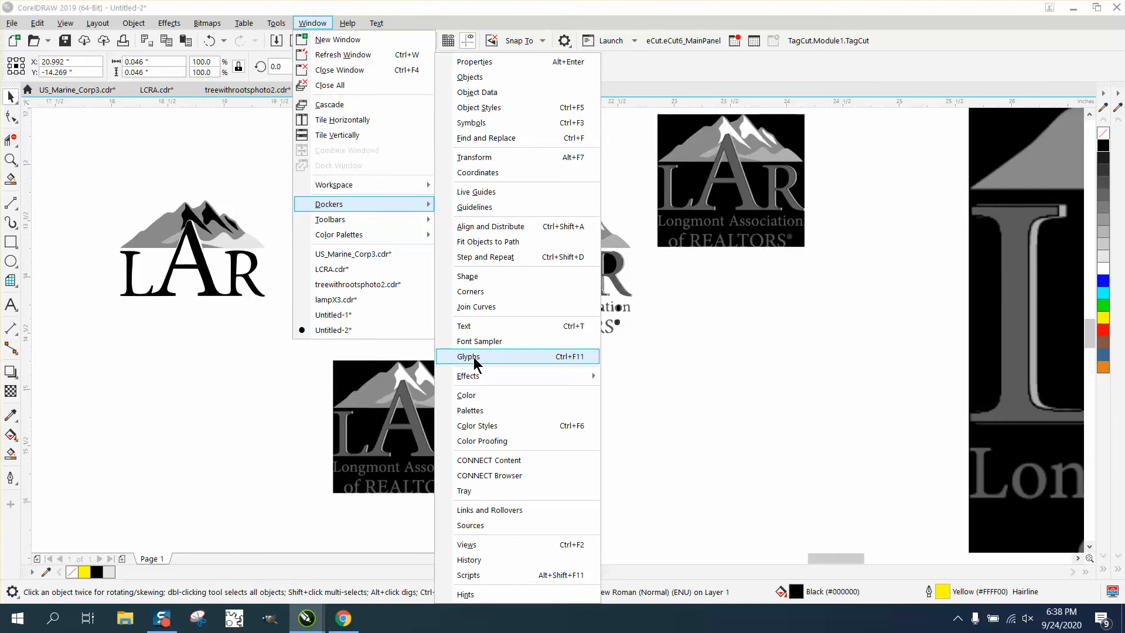
pyautogui.click(493, 355)
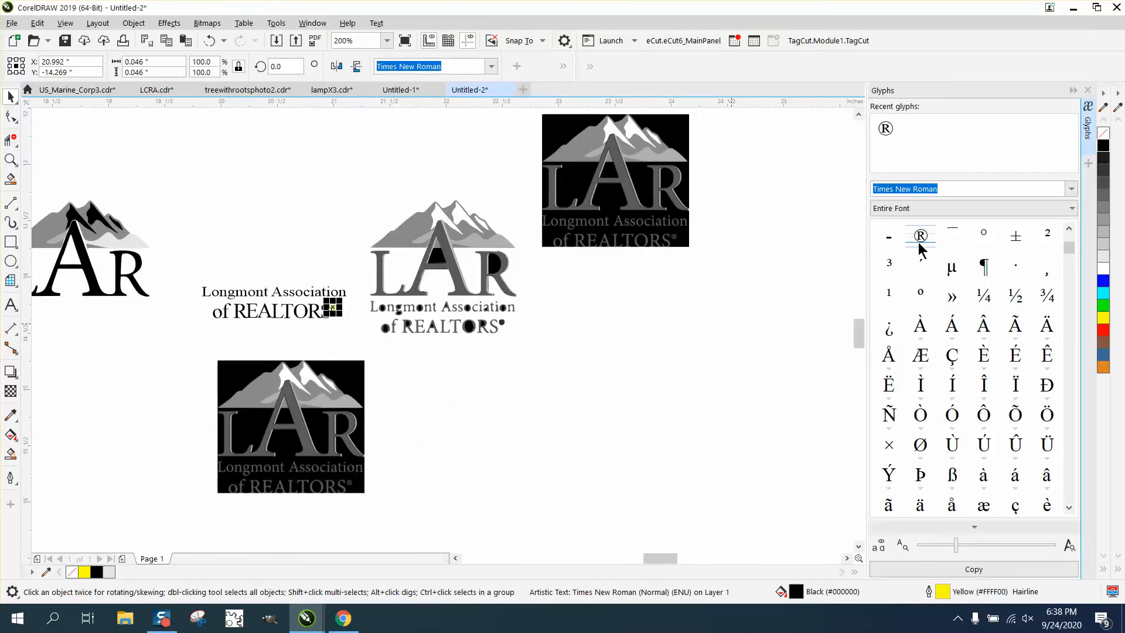
pyautogui.scroll(-1, 936, 398)
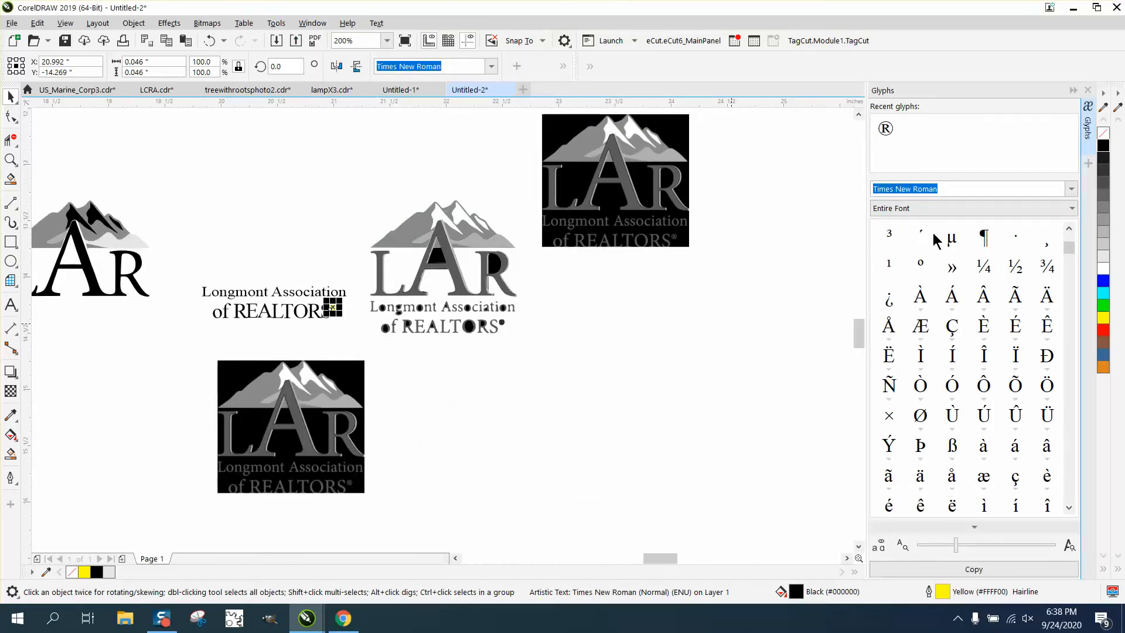
pyautogui.scroll(-3, 964, 342)
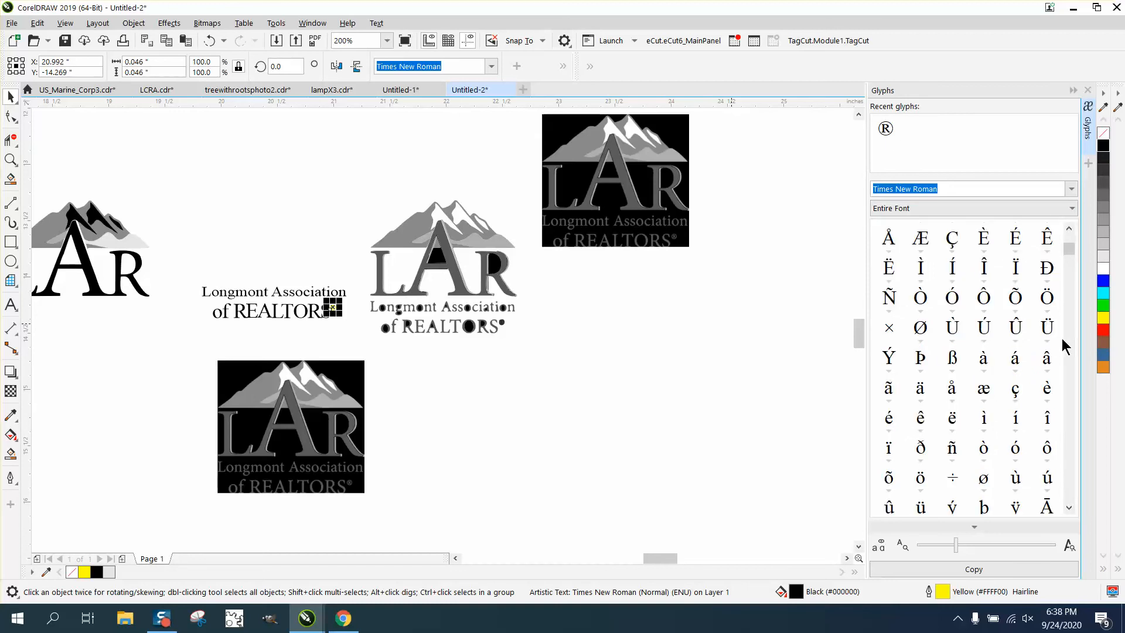
pyautogui.scroll(-8, 1065, 345)
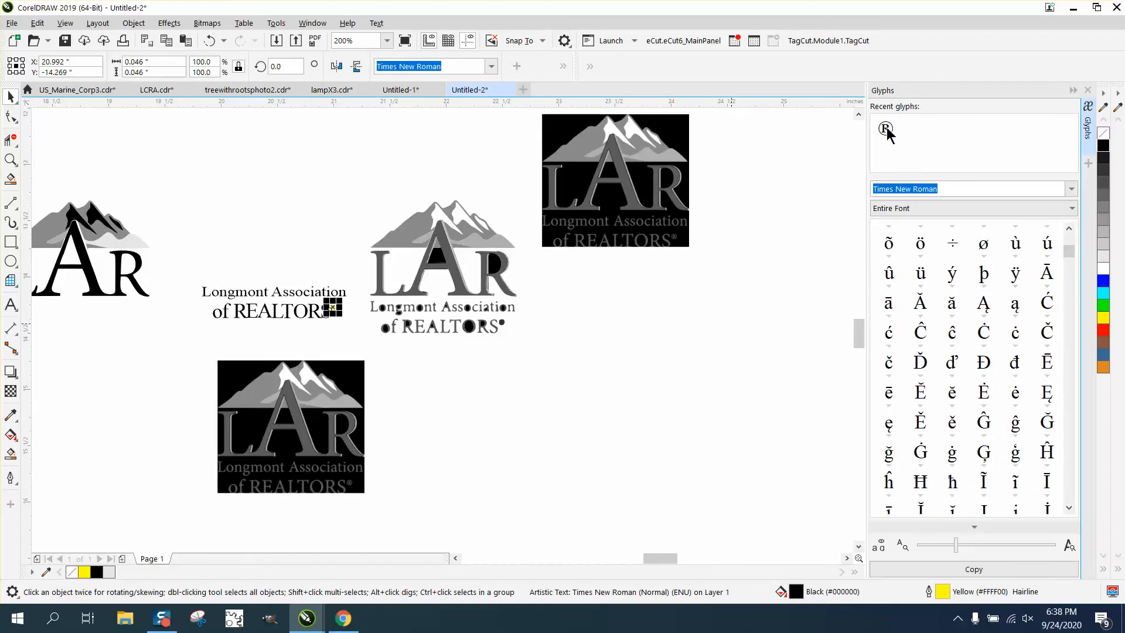
pyautogui.moveTo(884, 128); pyautogui.dragTo(607, 296)
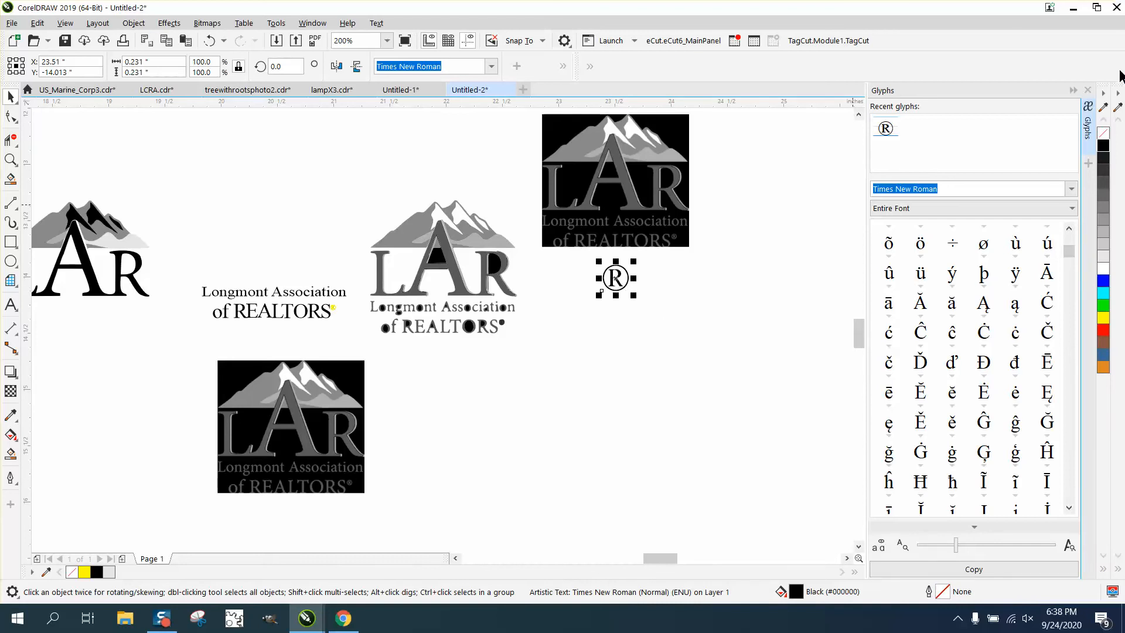
# - Close the Glyphs docker and delete the ® glyph placed below the upper bitmap
pyautogui.click(1088, 91)
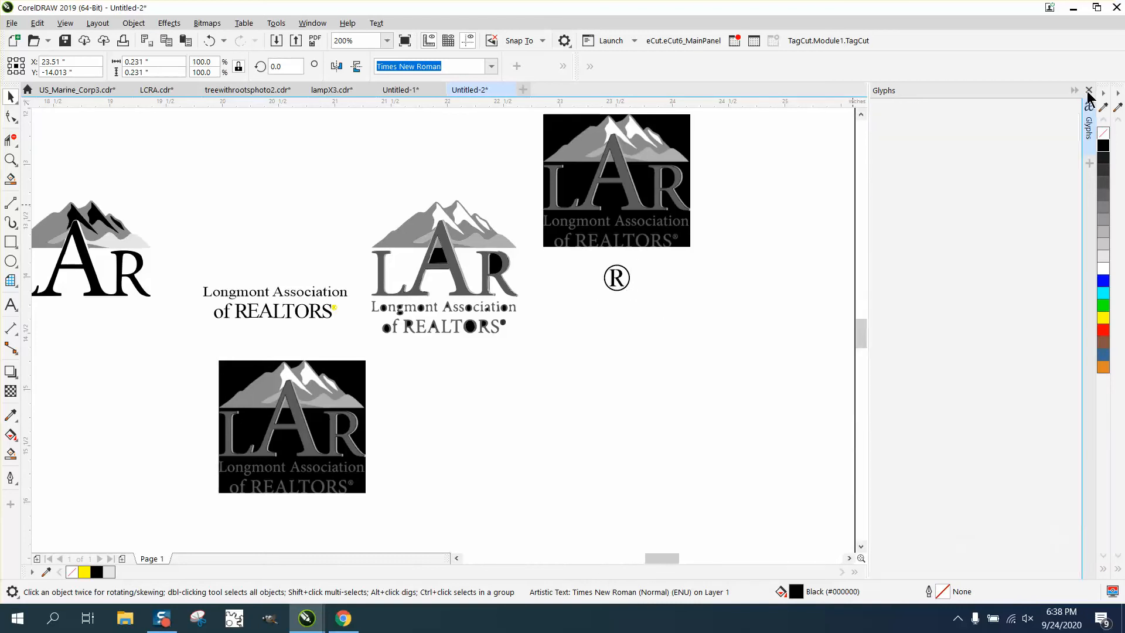
pyautogui.press('Delete')
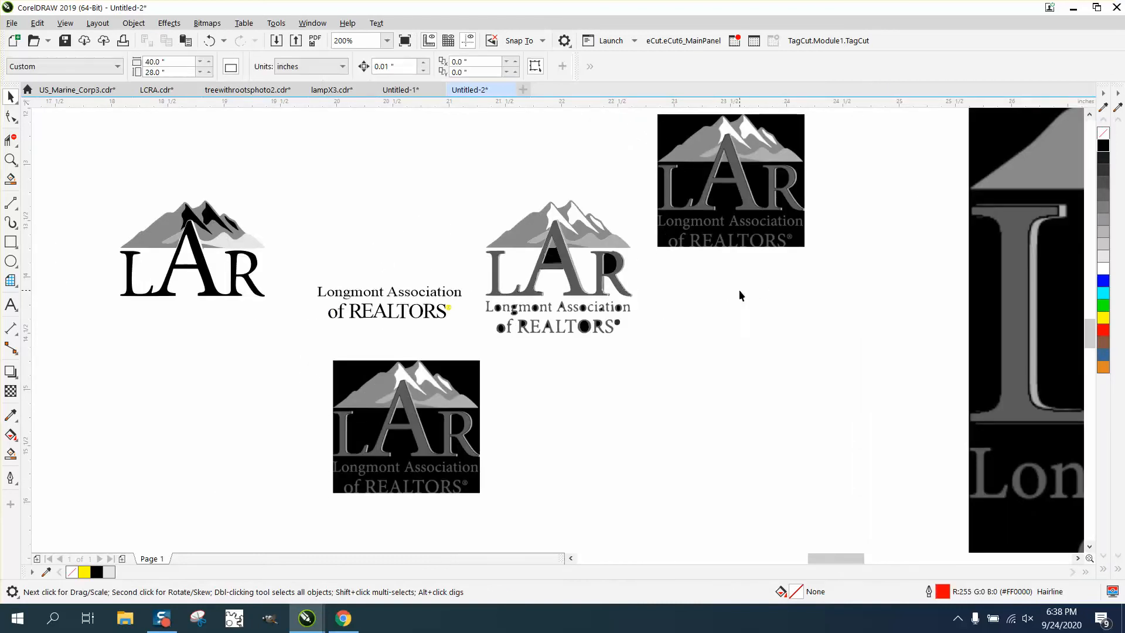
# - Remove the yellow outline from the small ® symbol after "REALTORS", then deselect it
pyautogui.click(10, 159)
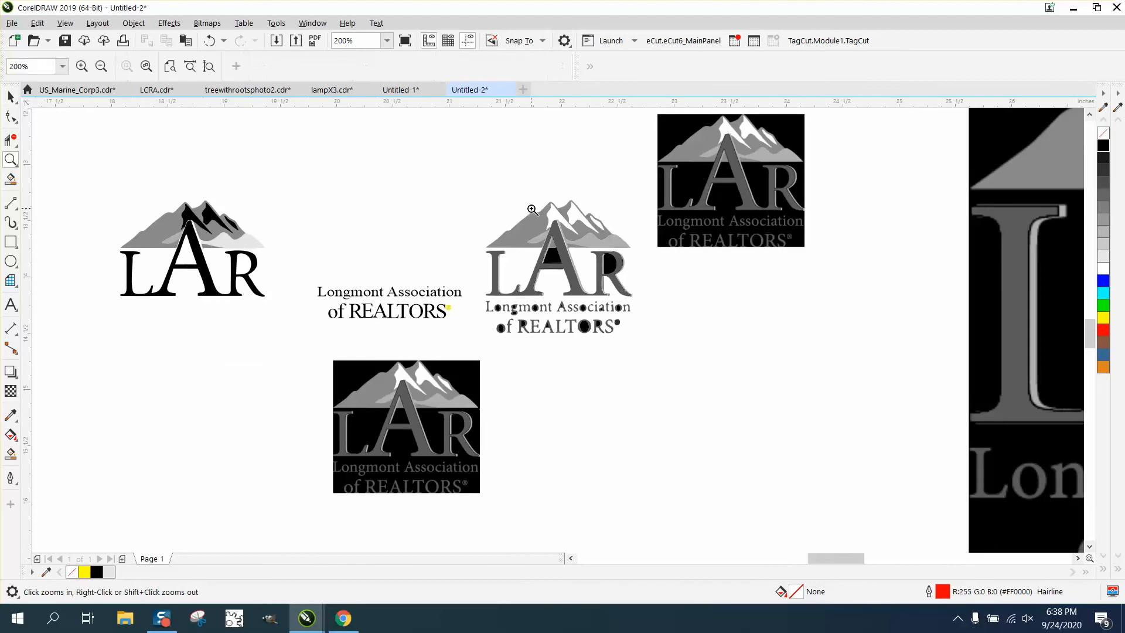
pyautogui.moveTo(502, 195); pyautogui.dragTo(709, 359)
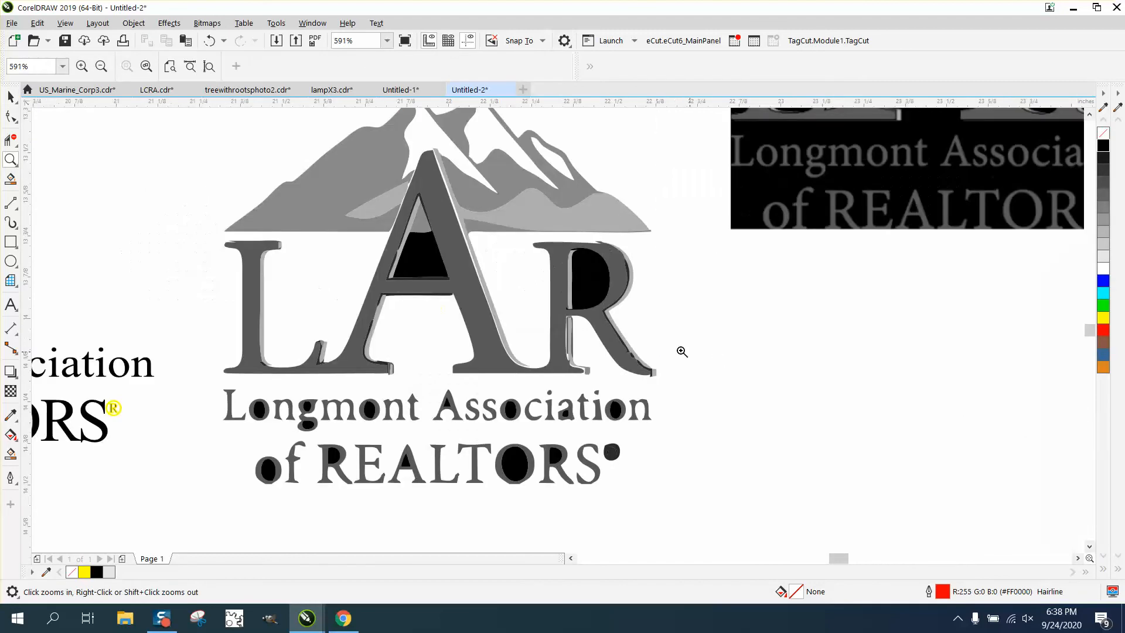
pyautogui.rightClick(132, 239)
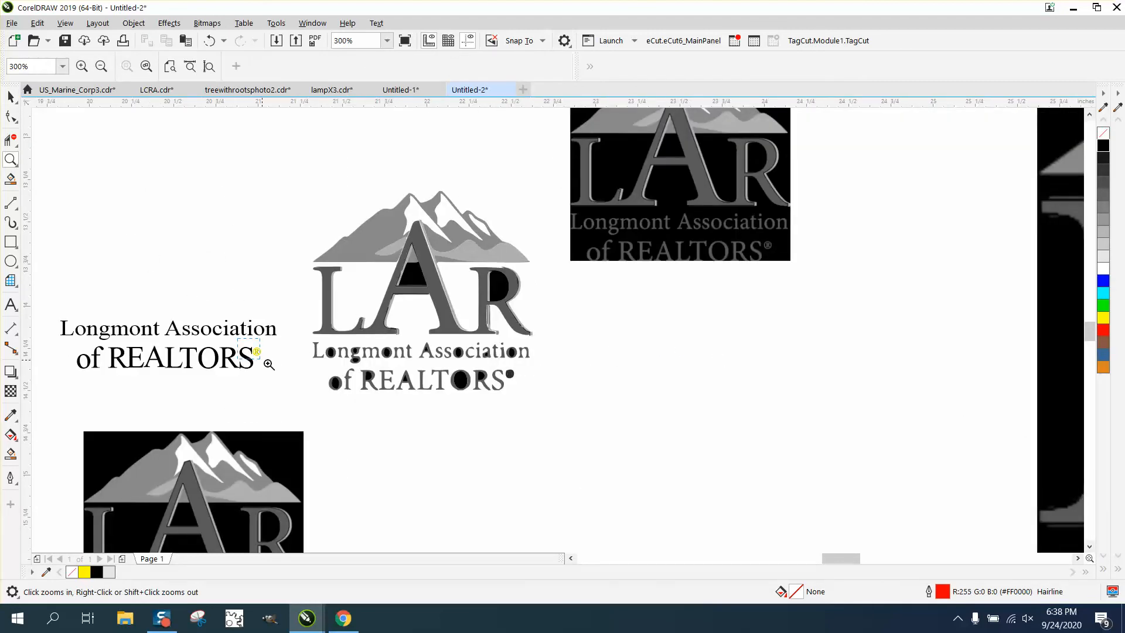
pyautogui.moveTo(269, 364); pyautogui.dragTo(269, 365)
pyautogui.click(10, 96)
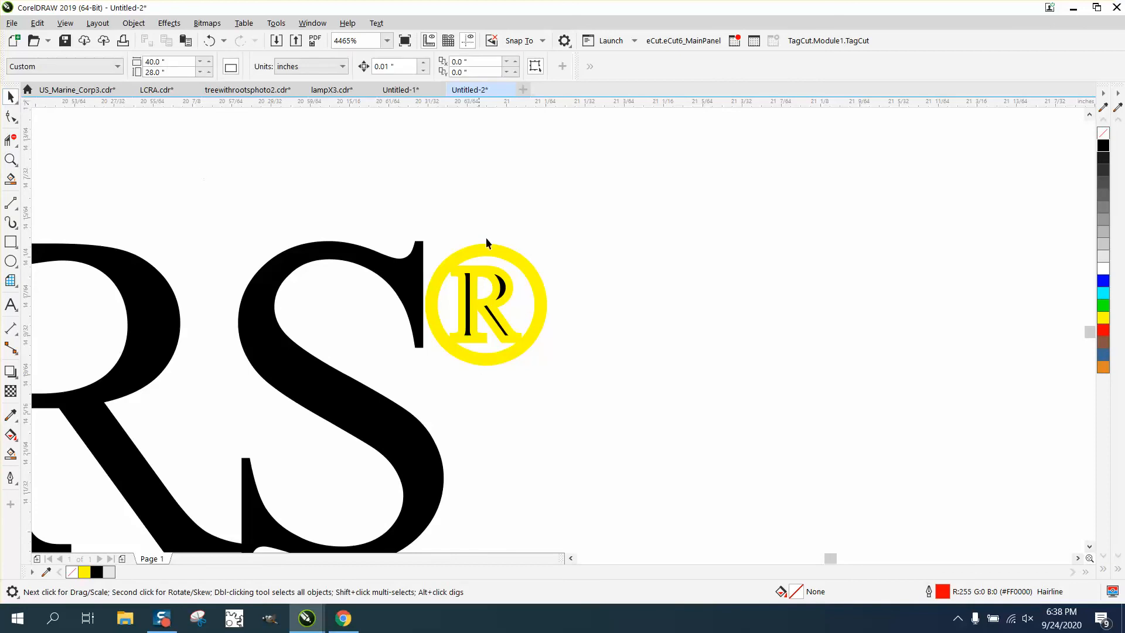
pyautogui.moveTo(441, 382); pyautogui.dragTo(414, 381)
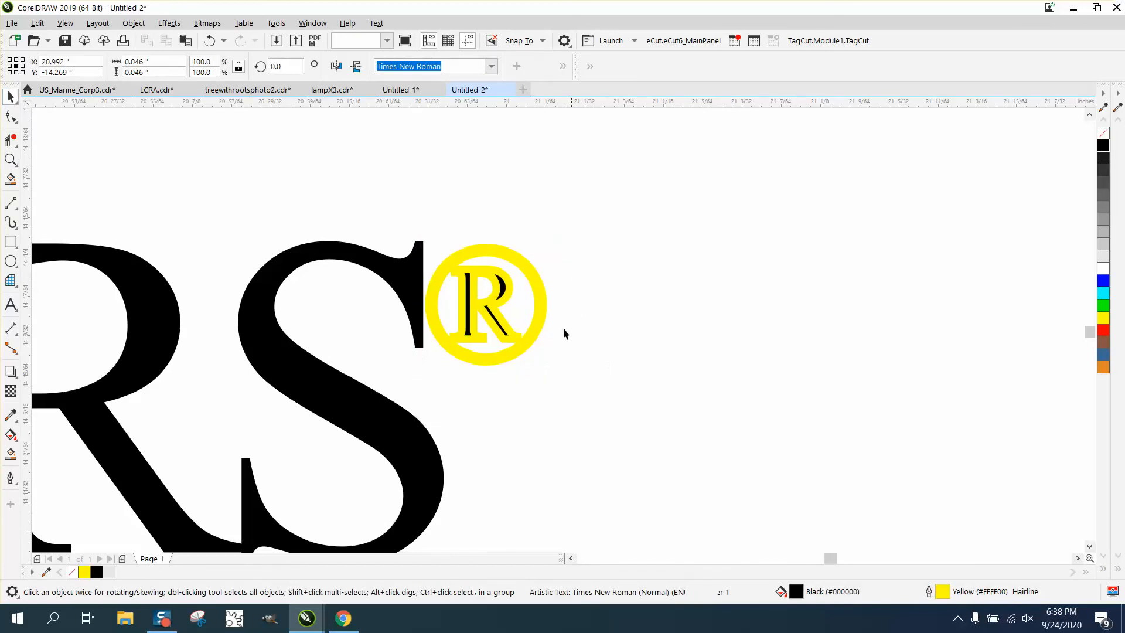
pyautogui.click(564, 328)
pyautogui.click(502, 287)
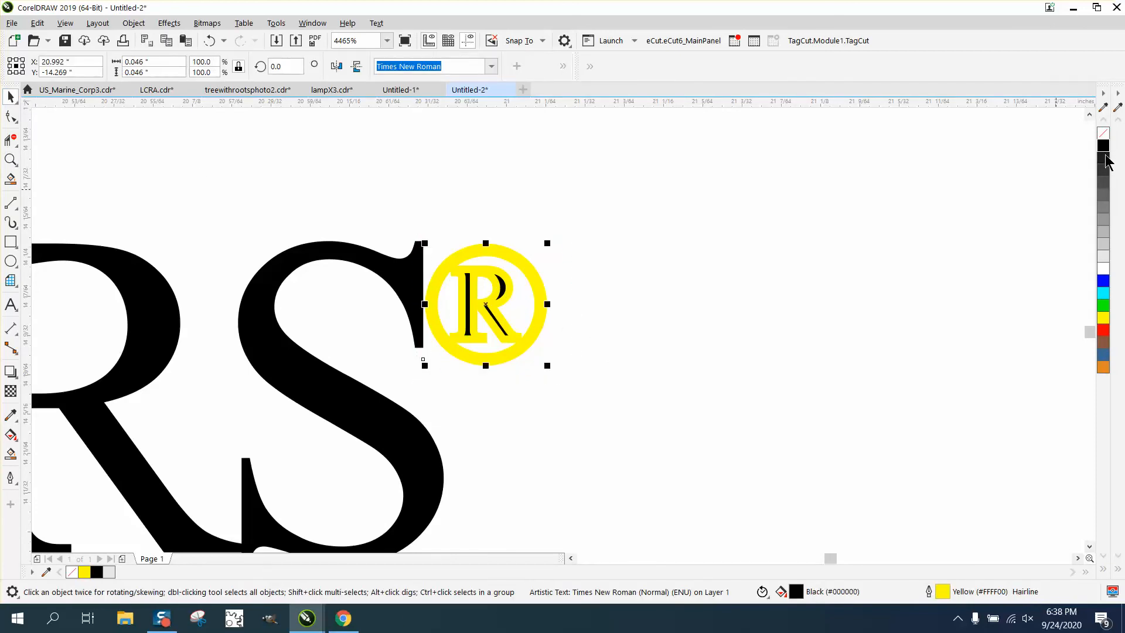
pyautogui.rightClick(1104, 136)
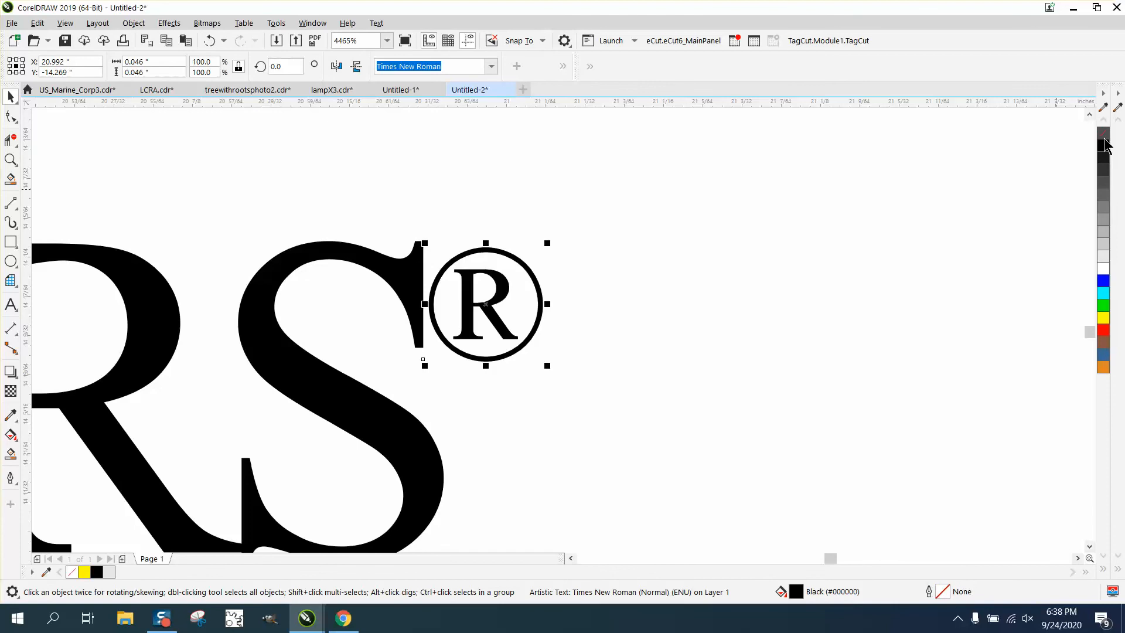
pyautogui.click(708, 314)
pyautogui.scroll(-3, 680, 311)
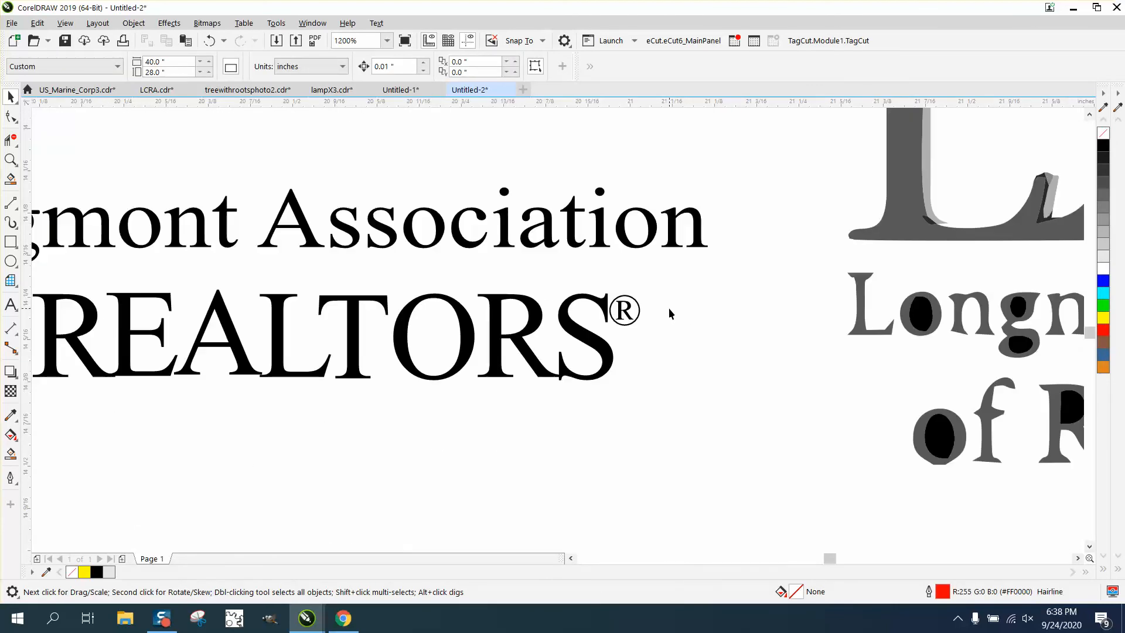
# - Fill both text lines and the ® symbol with yellow and move them together onto the lettering of the lower bitmap
pyautogui.scroll(-5, 668, 310)
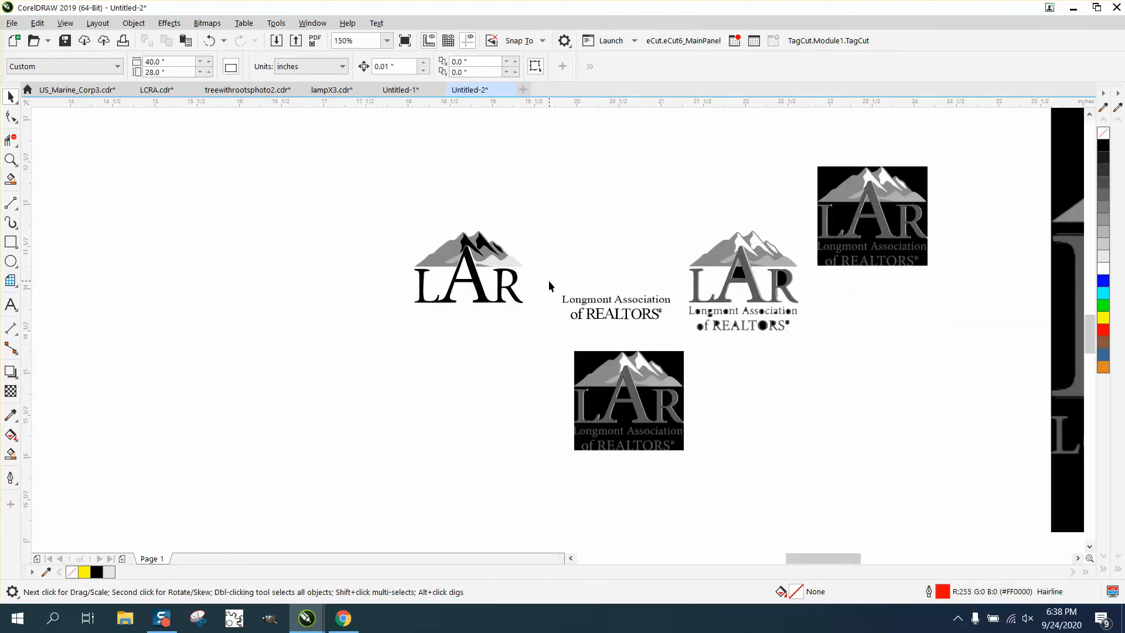
pyautogui.moveTo(675, 332); pyautogui.dragTo(675, 331)
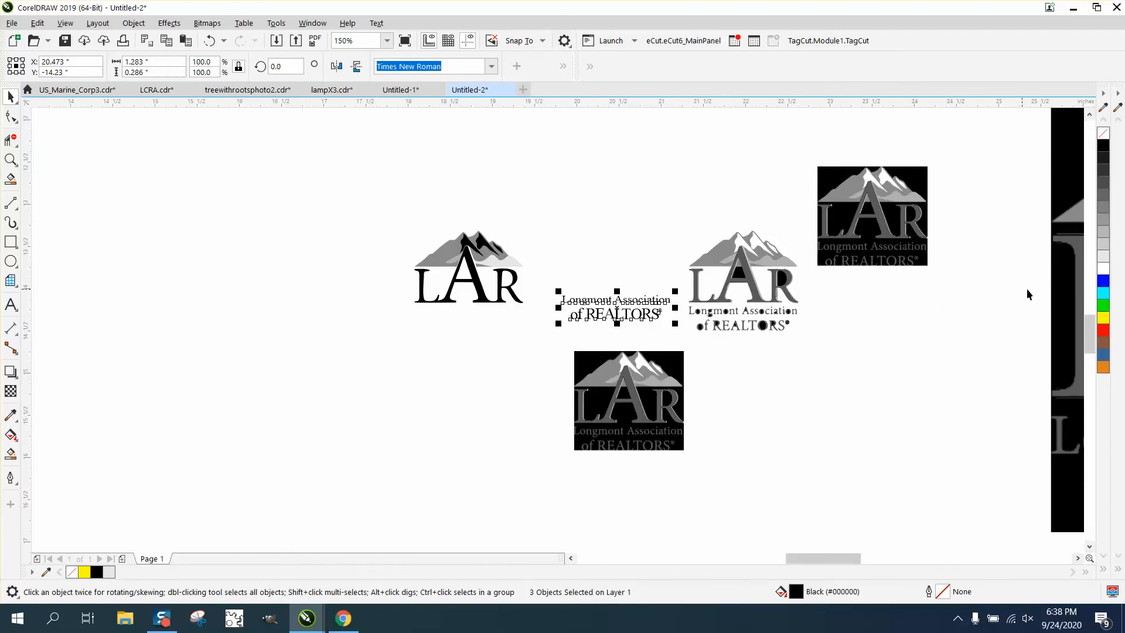
pyautogui.click(1103, 317)
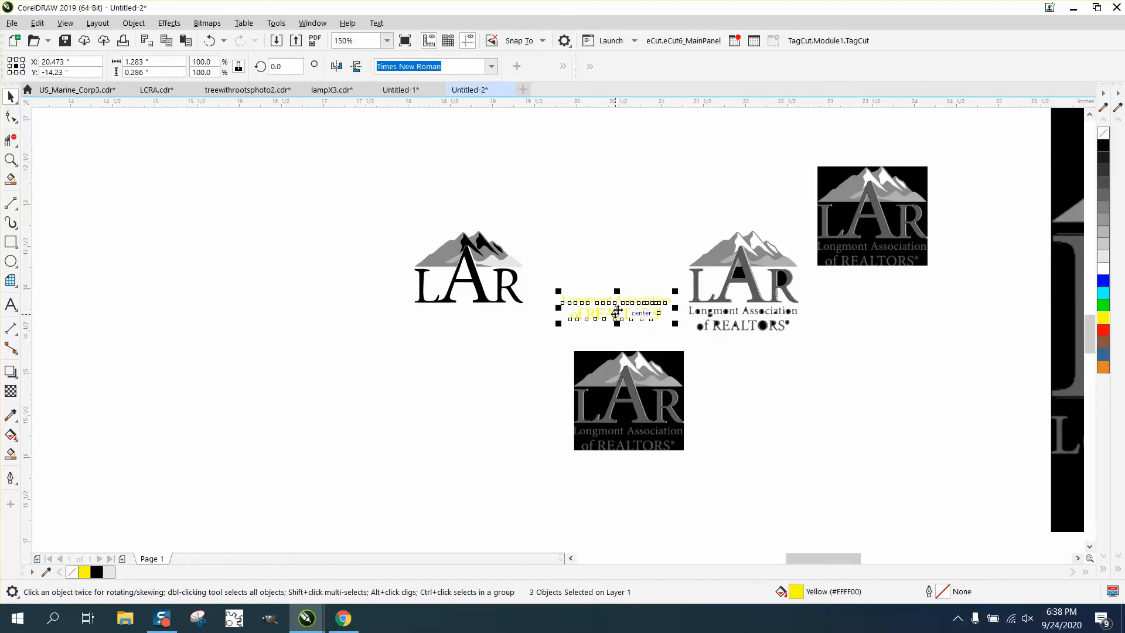
pyautogui.moveTo(617, 313); pyautogui.dragTo(631, 442)
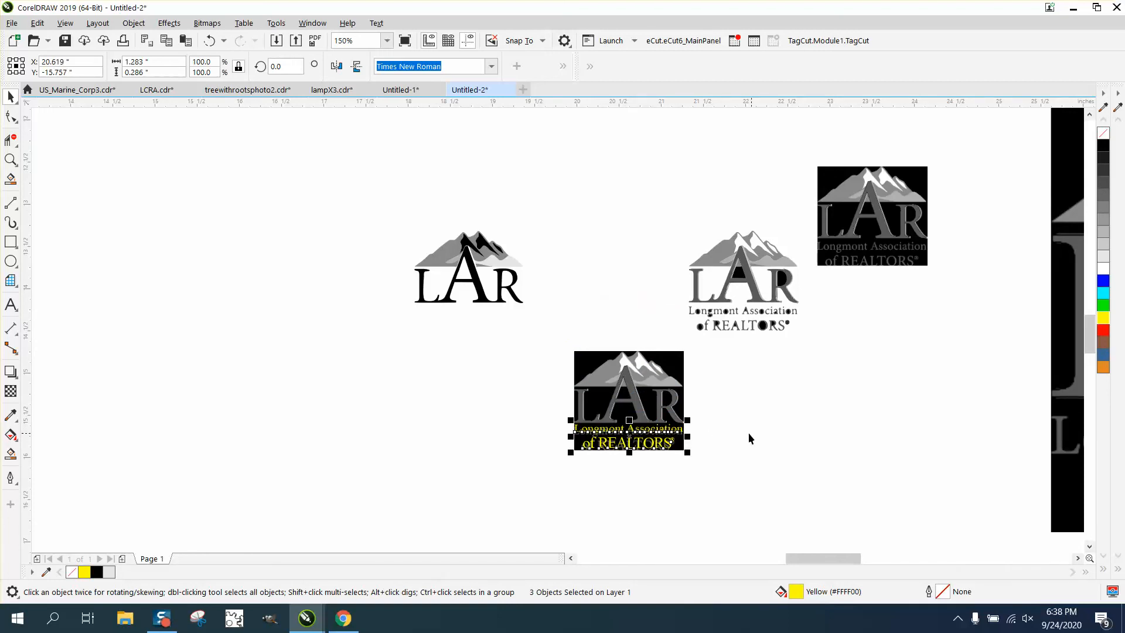
# - Nudge the yellow text and ® down about 0.02 inch to line up with the bitmap lettering, then deselect them
pyautogui.click(11, 160)
pyautogui.moveTo(524, 305); pyautogui.dragTo(757, 492)
pyautogui.click(11, 96)
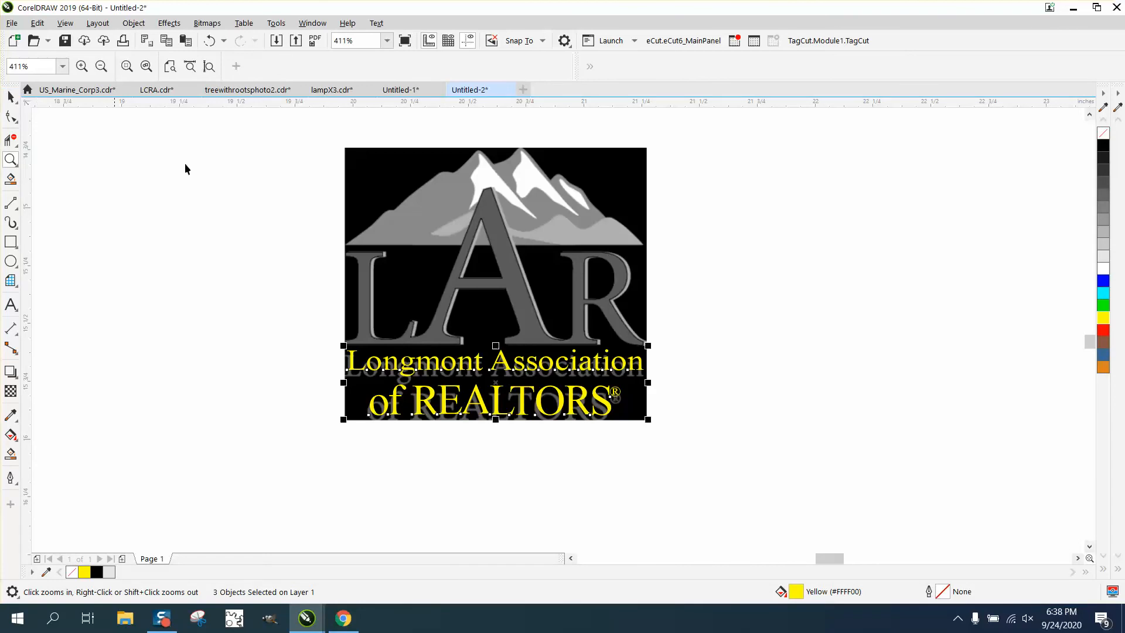
pyautogui.press('Down')
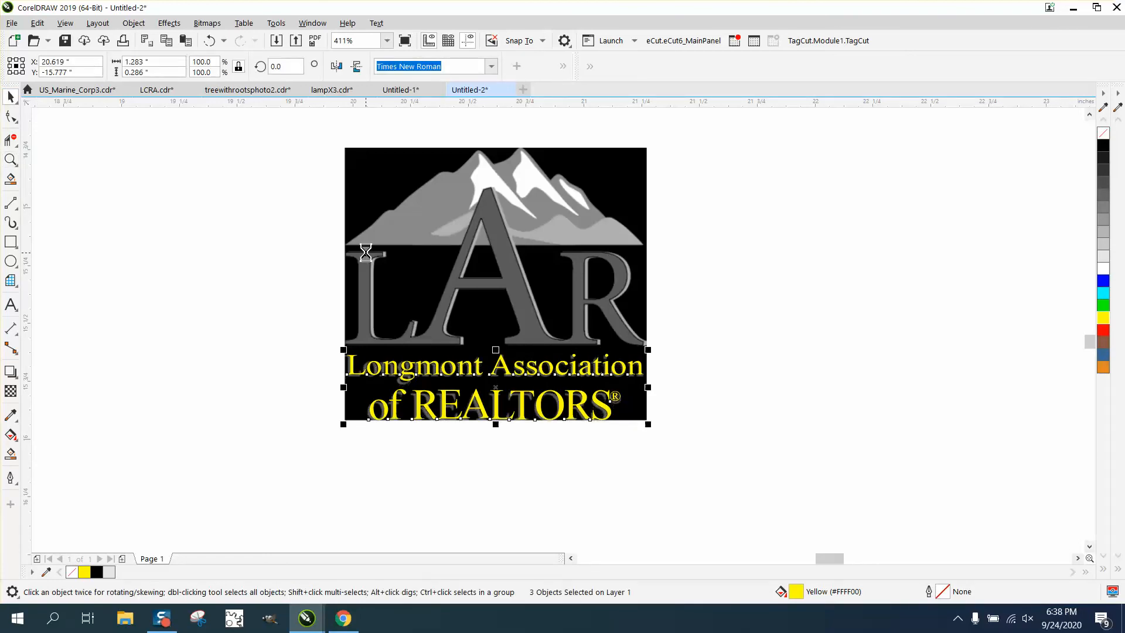
pyautogui.press('Right')
pyautogui.click(751, 273)
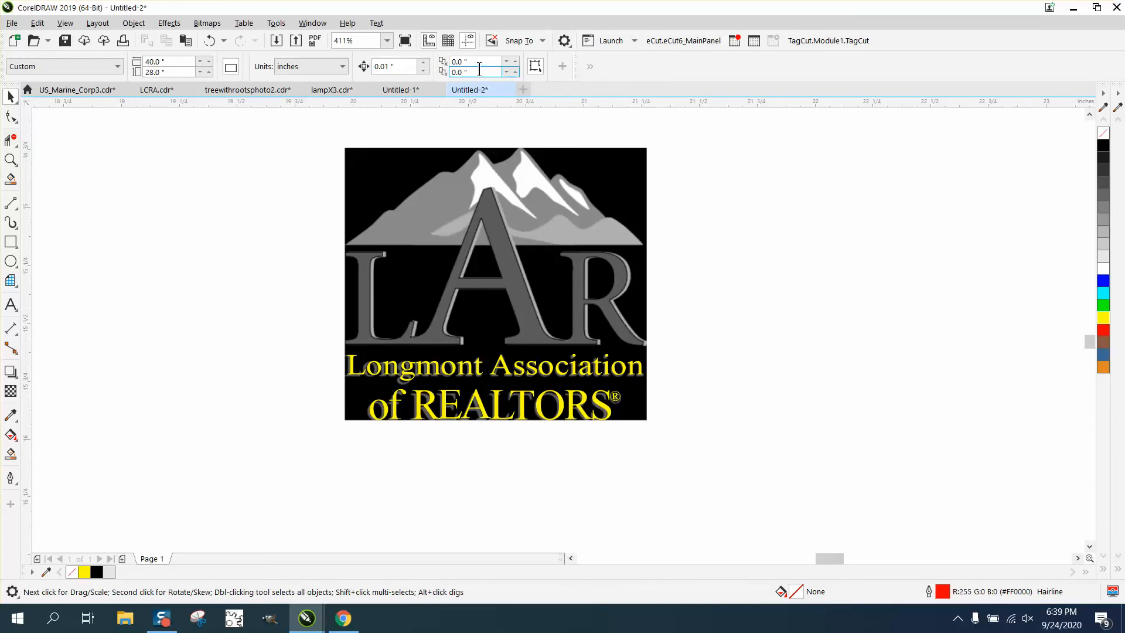
# - Set the nudge distance to 2 inches and nudge the source bitmap up, clear of the yellow text
pyautogui.moveTo(396, 66); pyautogui.dragTo(327, 66)
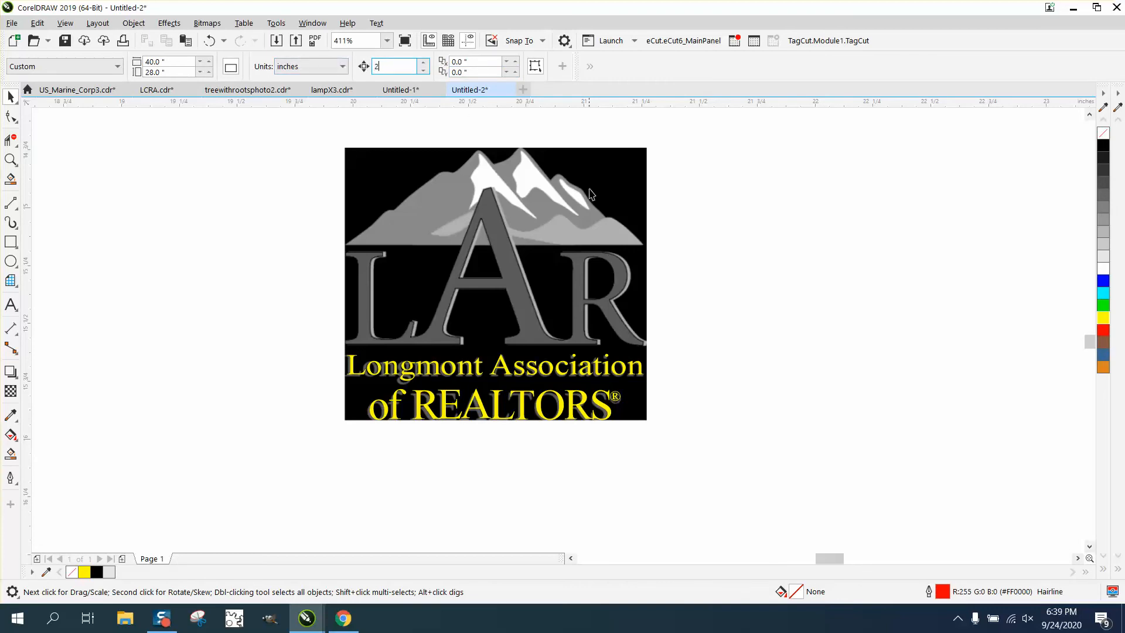
pyautogui.click(601, 213)
pyautogui.press('Up')
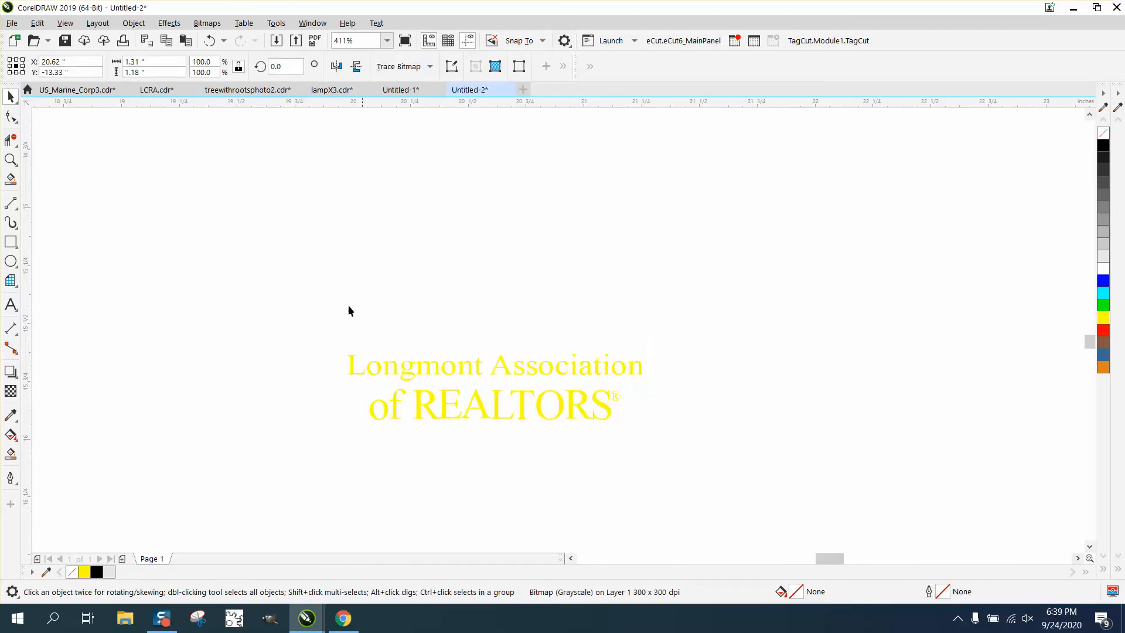
# - Fill the text lines and ® with black, and move the clean vector mountain and LAR artwork just above them
pyautogui.moveTo(709, 489); pyautogui.dragTo(711, 491)
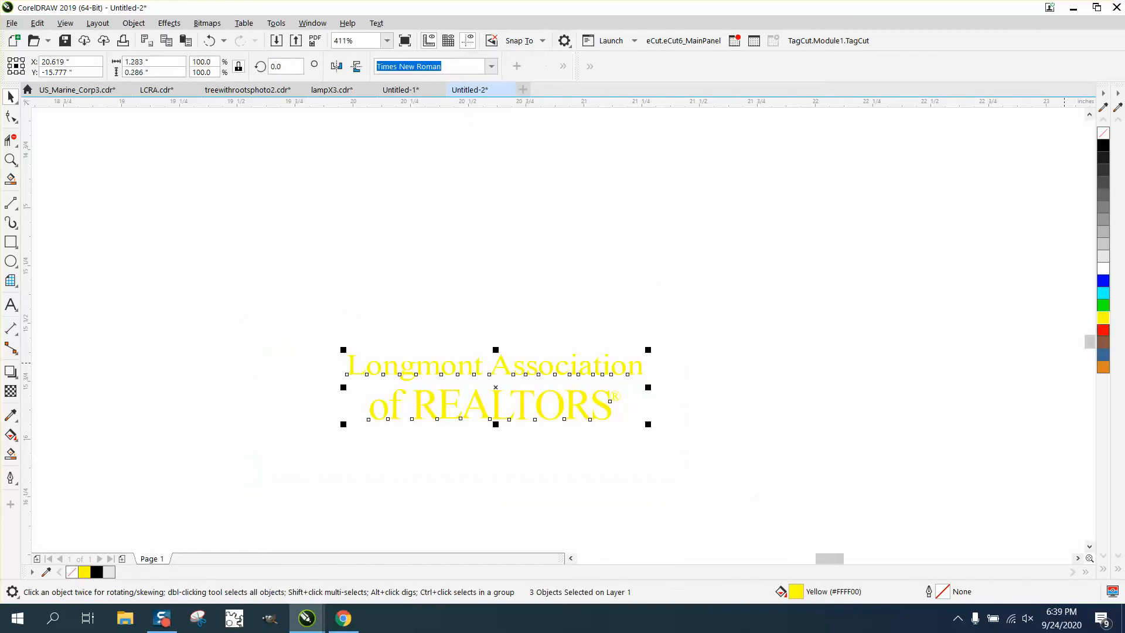
pyautogui.click(1103, 146)
pyautogui.scroll(-2, 639, 201)
pyautogui.scroll(-2, 637, 206)
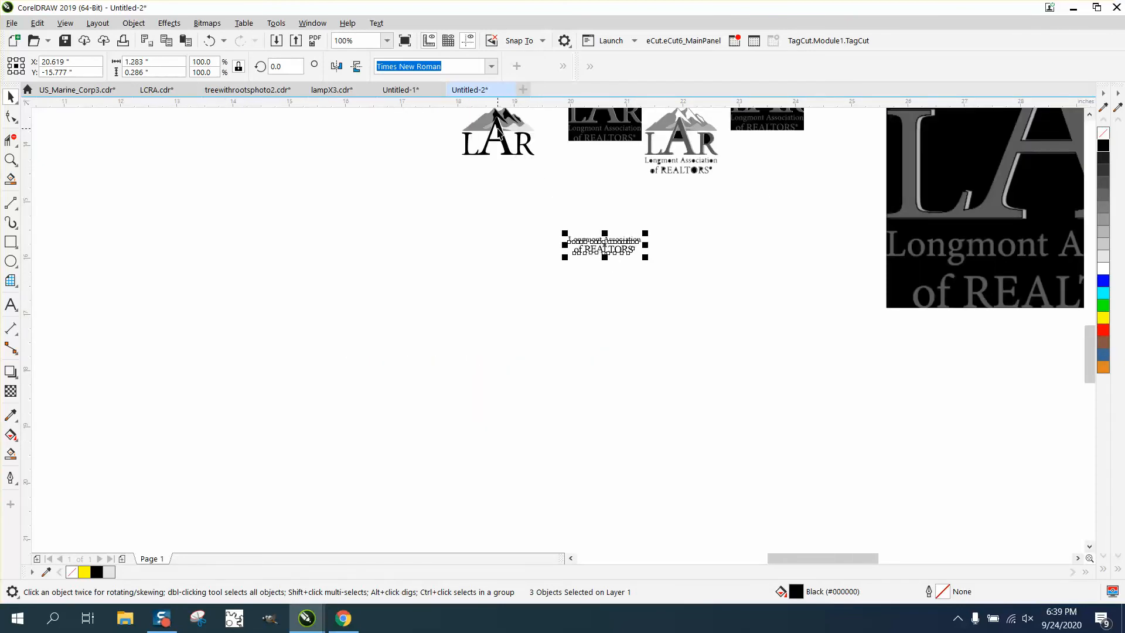
pyautogui.scroll(-2, 452, 132)
pyautogui.moveTo(449, 118); pyautogui.dragTo(527, 172)
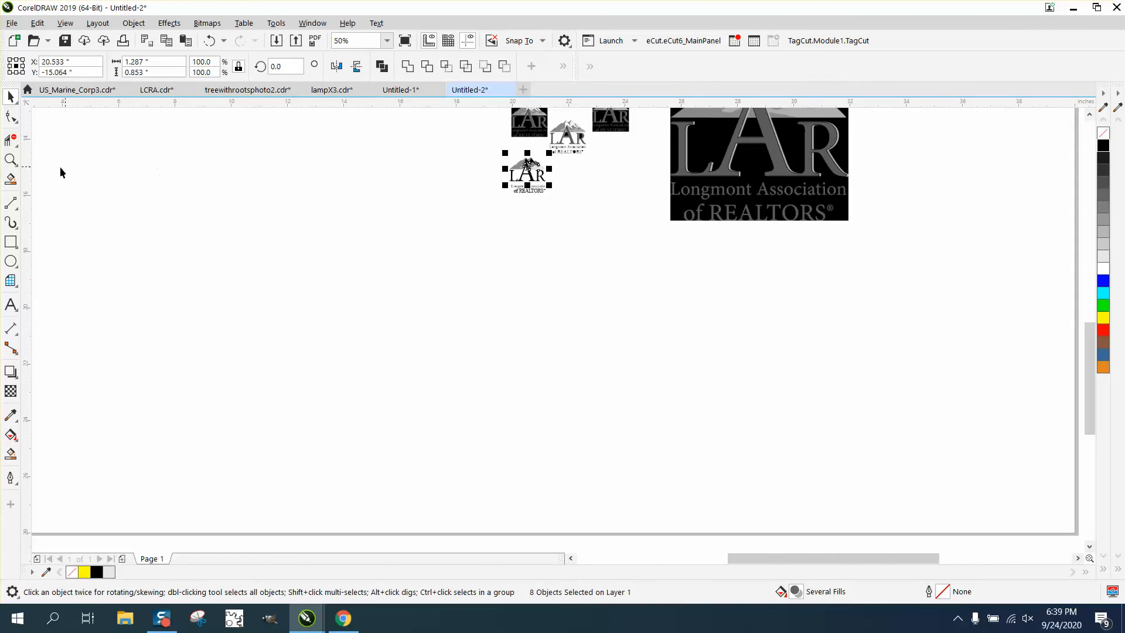
# - Shift the mountain and LAR artwork slightly so that it sits centred directly over the two text lines, then deselect it
pyautogui.click(10, 159)
pyautogui.moveTo(485, 149); pyautogui.dragTo(615, 223)
pyautogui.click(10, 97)
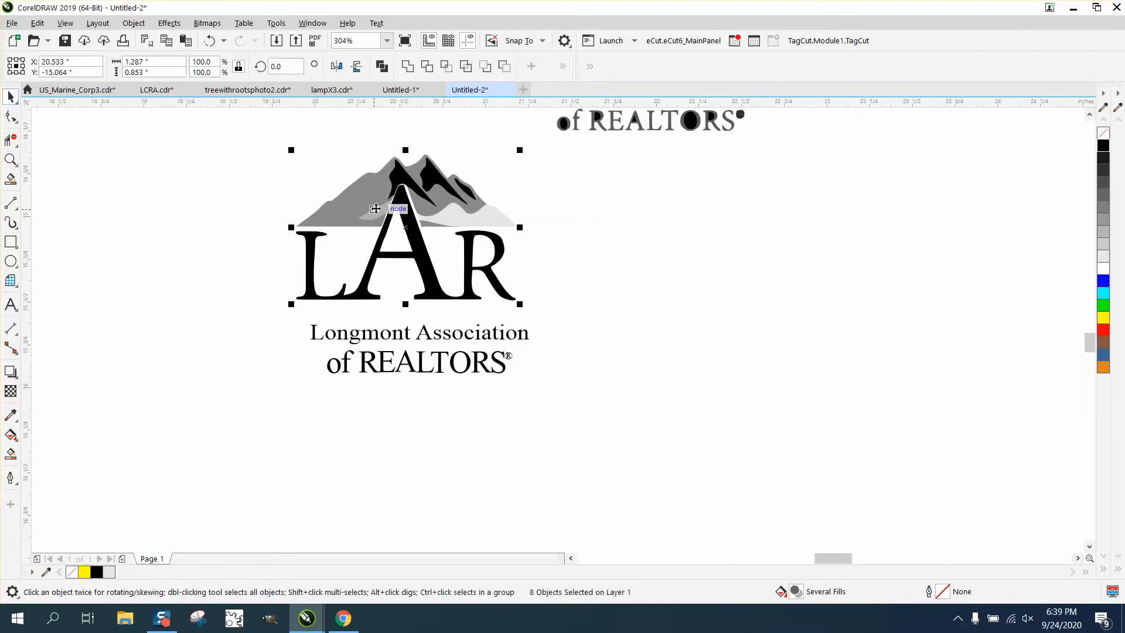
pyautogui.moveTo(403, 225); pyautogui.dragTo(420, 242)
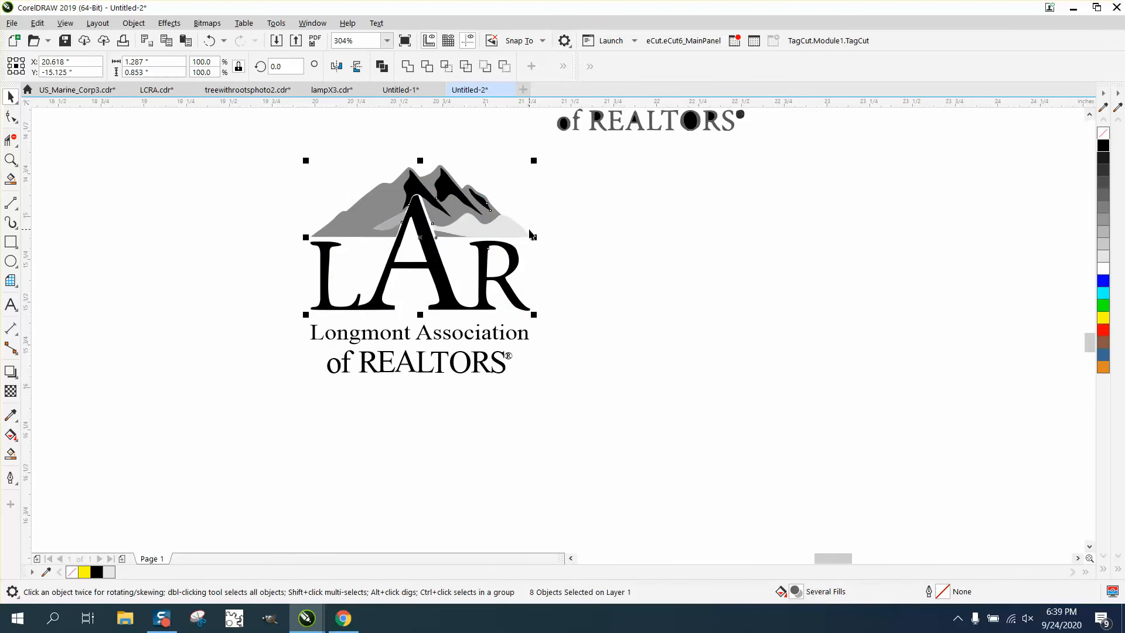
pyautogui.click(133, 23)
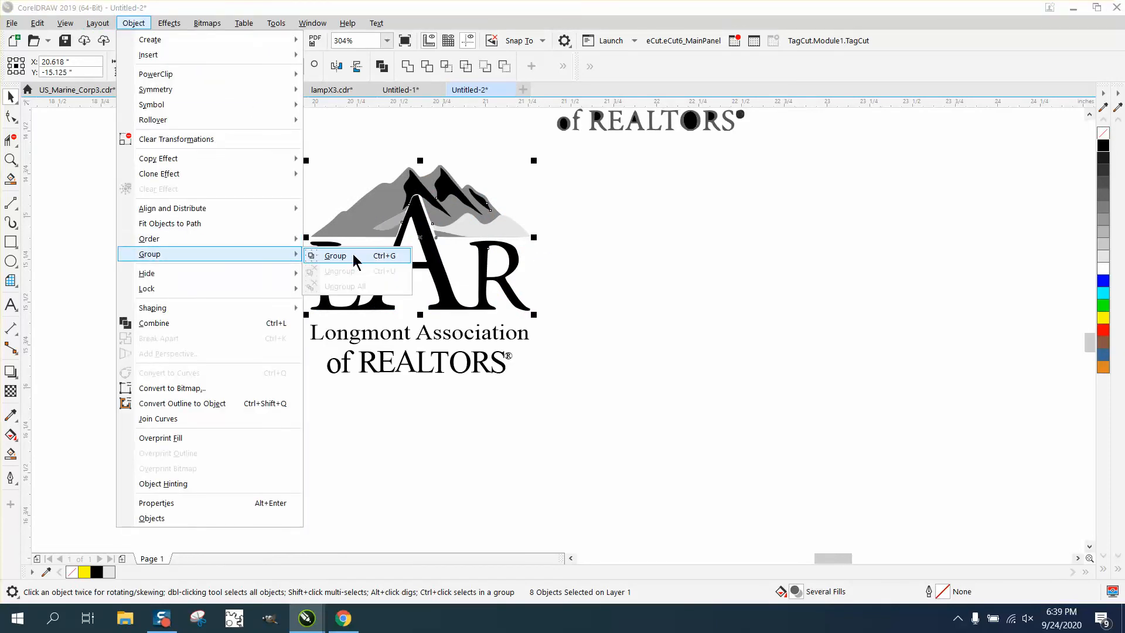
pyautogui.click(702, 224)
# - Select the black LAR lettering curve and nudge it 2 inches left, away from the mountains
pyautogui.click(481, 266)
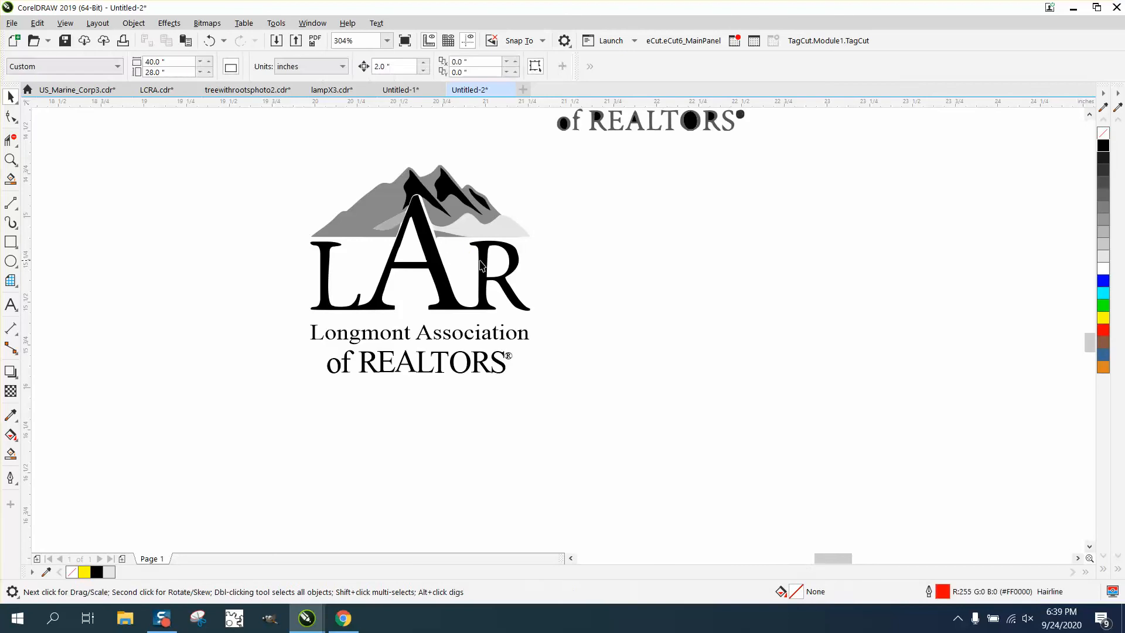
pyautogui.click(329, 266)
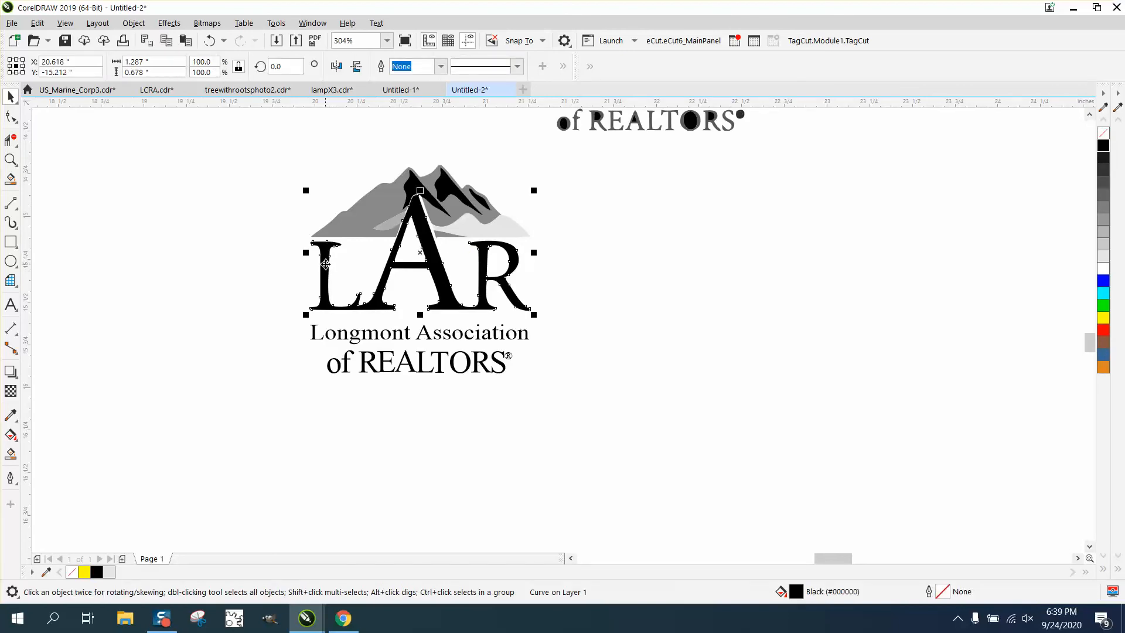
pyautogui.press('Left')
# - Use the Shape tool to delete surplus nodes along the two sloping sides of the triangular opening in the "A"
pyautogui.scroll(-3, 374, 272)
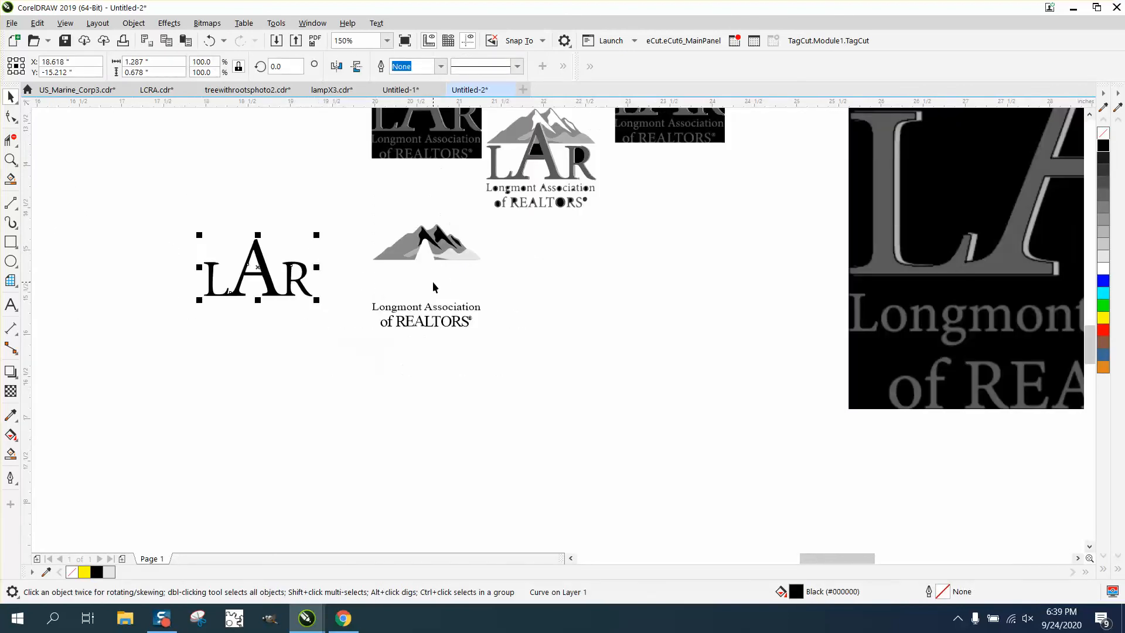
pyautogui.click(10, 160)
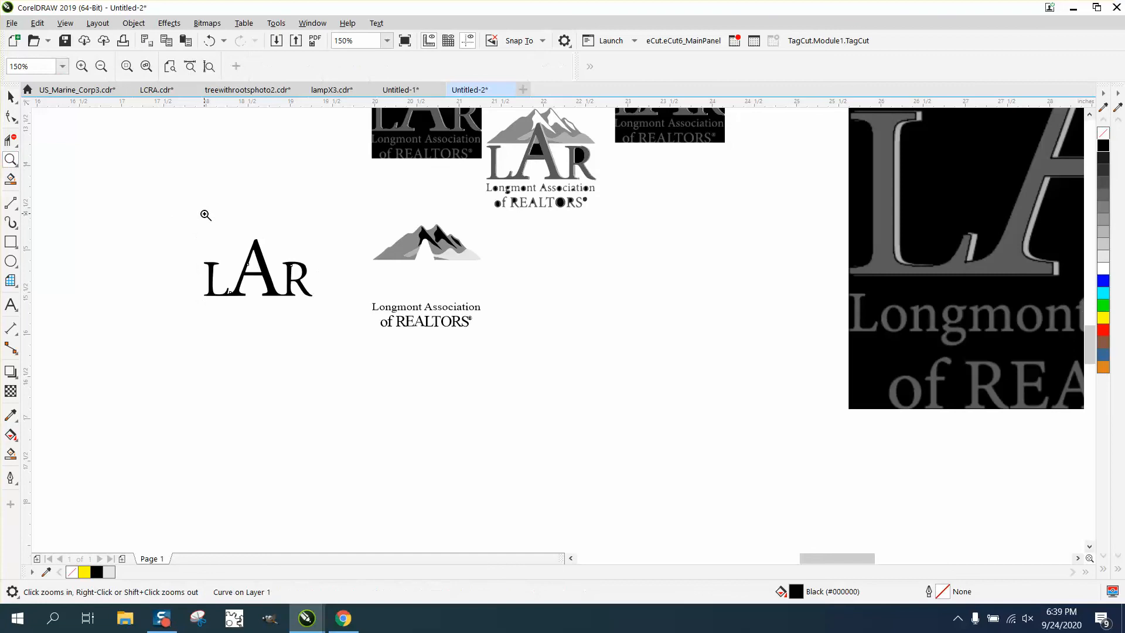
pyautogui.moveTo(196, 231); pyautogui.dragTo(395, 333)
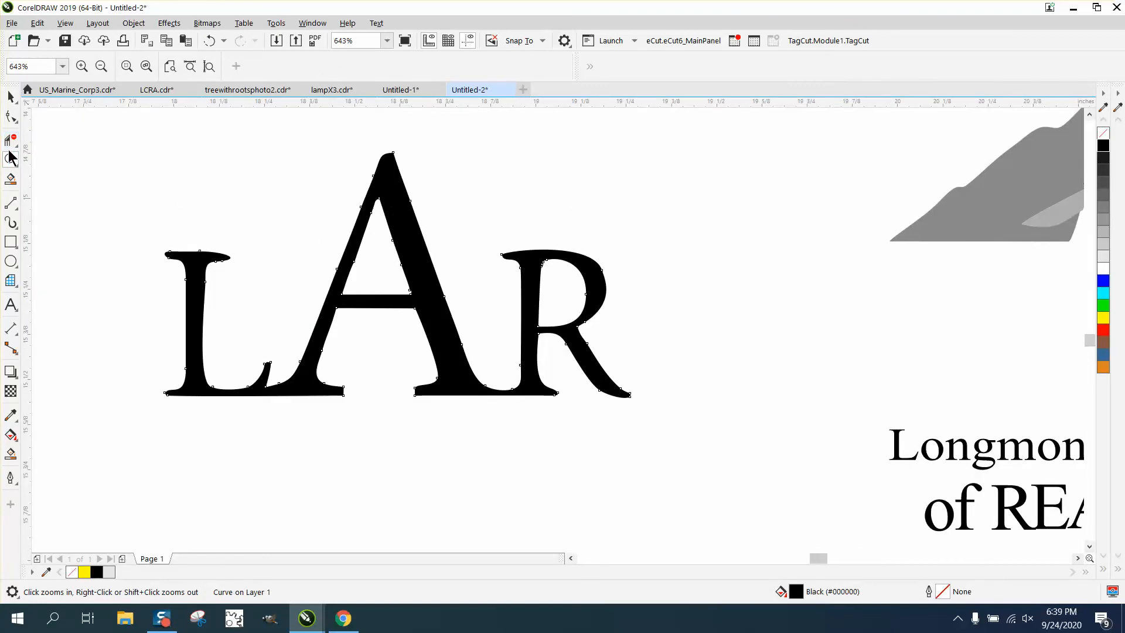
pyautogui.moveTo(372, 155); pyautogui.dragTo(499, 290)
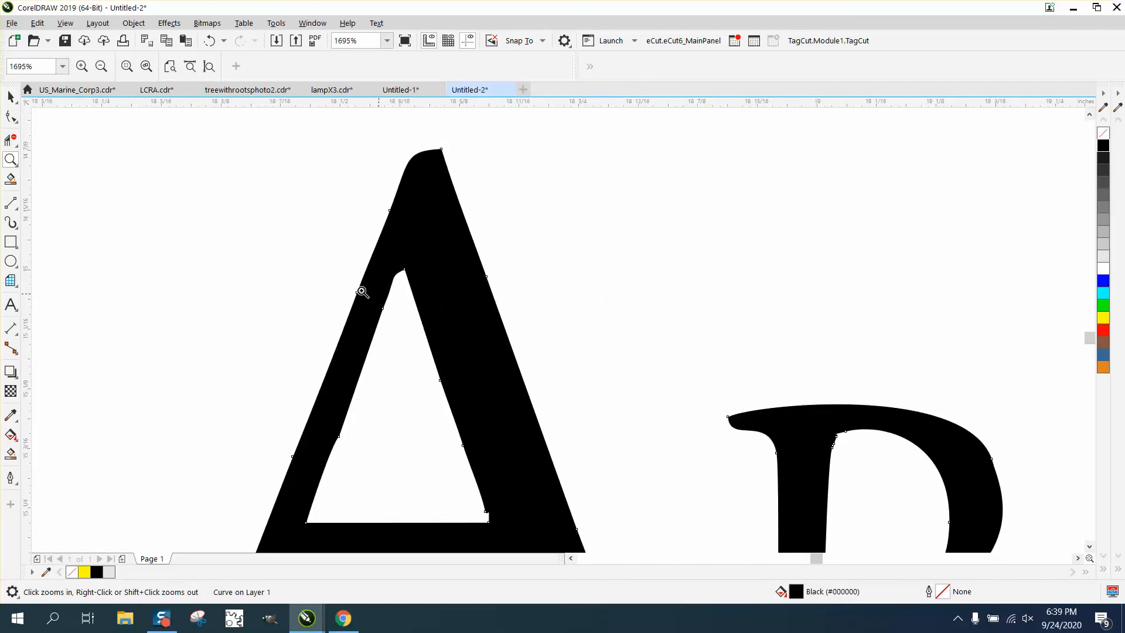
pyautogui.click(11, 117)
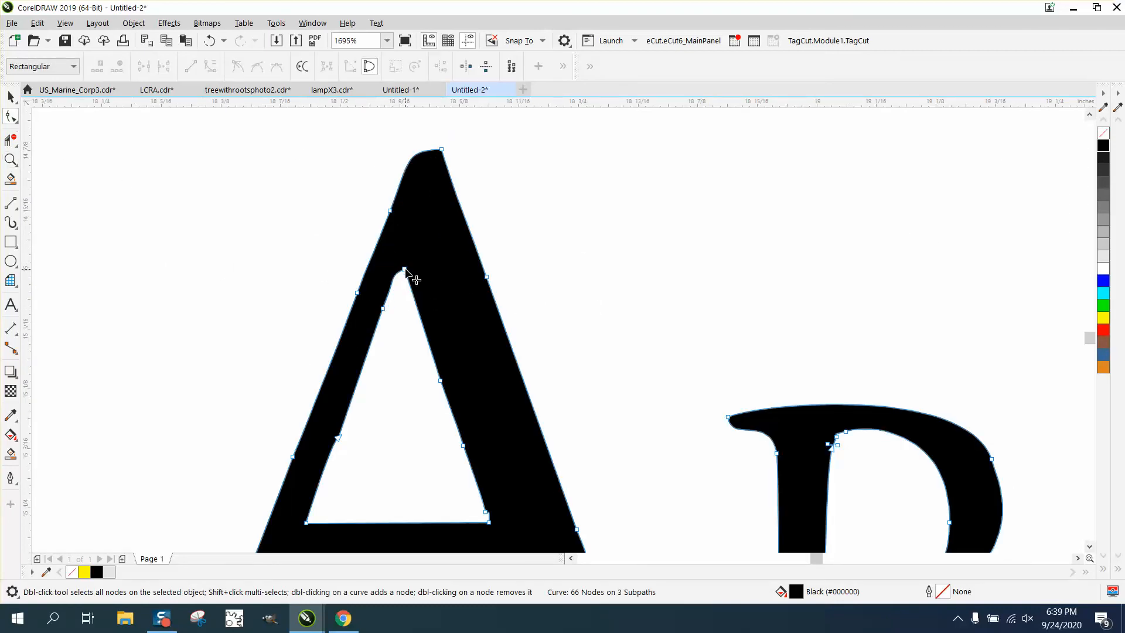
pyautogui.moveTo(376, 294); pyautogui.dragTo(392, 313)
pyautogui.press('Delete')
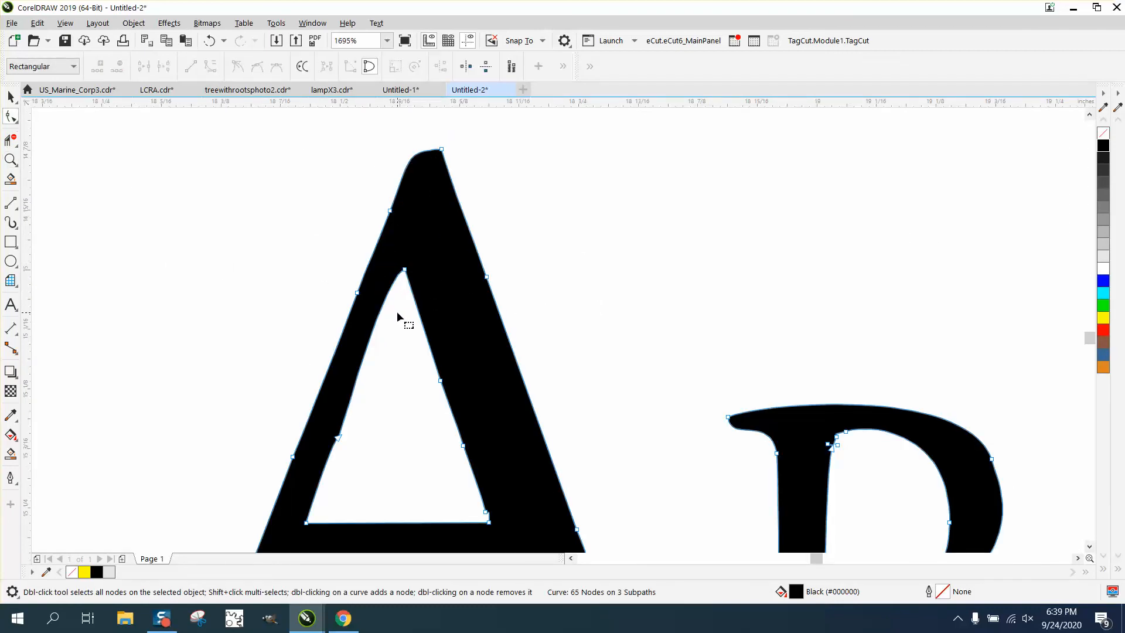
pyautogui.press('Delete')
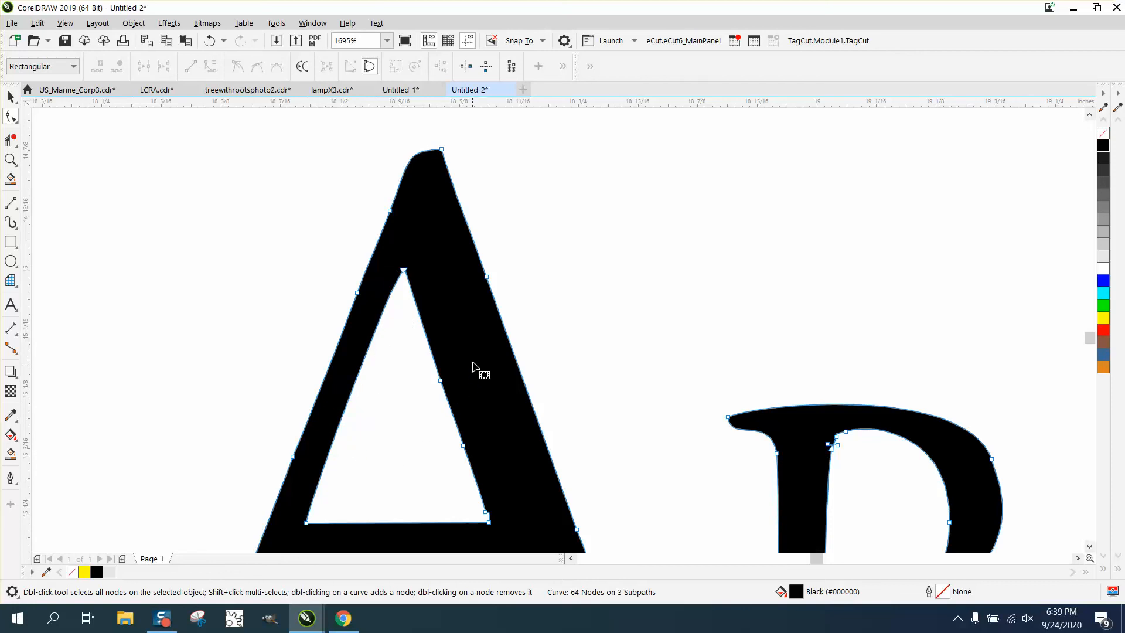
pyautogui.moveTo(473, 364); pyautogui.dragTo(401, 441)
pyautogui.press('Delete')
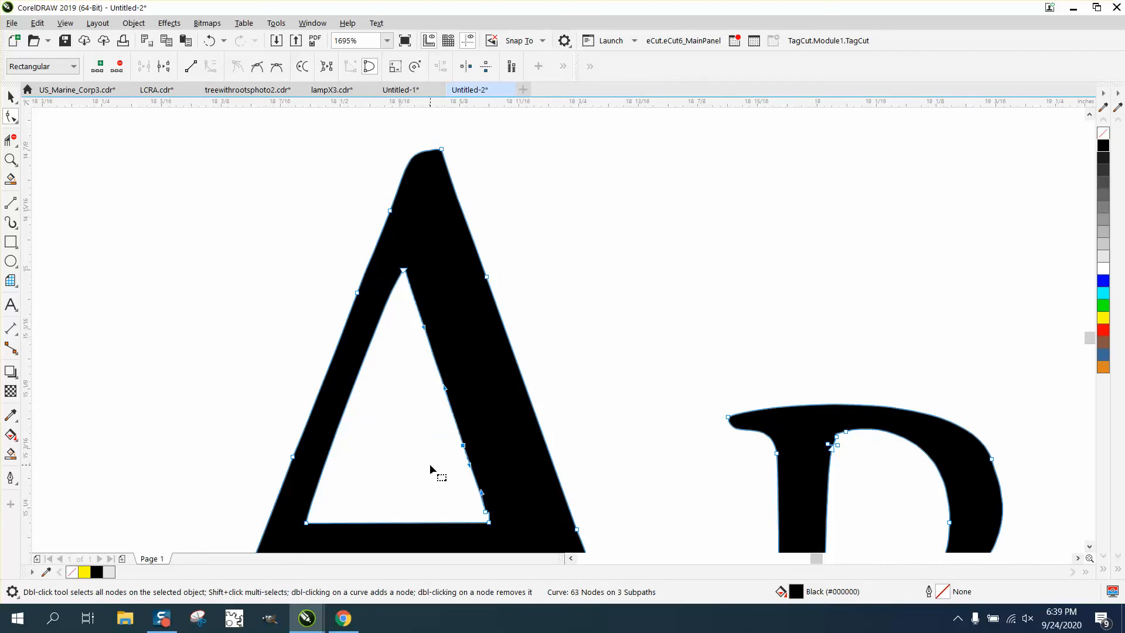
# - Delete the surplus node just above the lower-right corner of the "A" opening, and finish node editing on the lettering
pyautogui.doubleClick(486, 512)
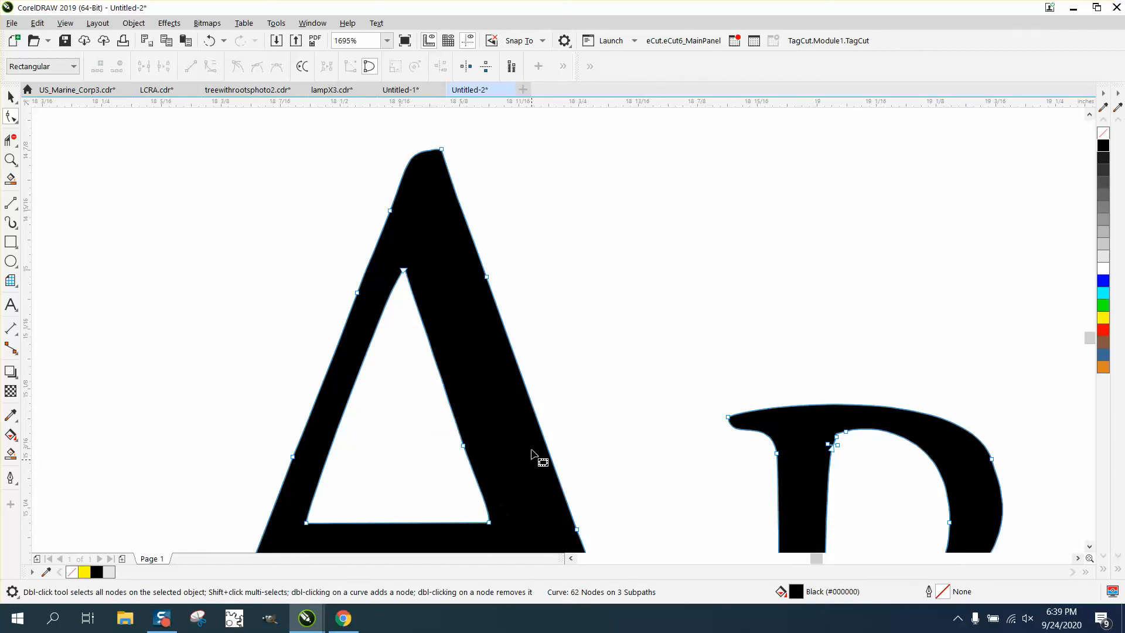
pyautogui.scroll(-2, 509, 225)
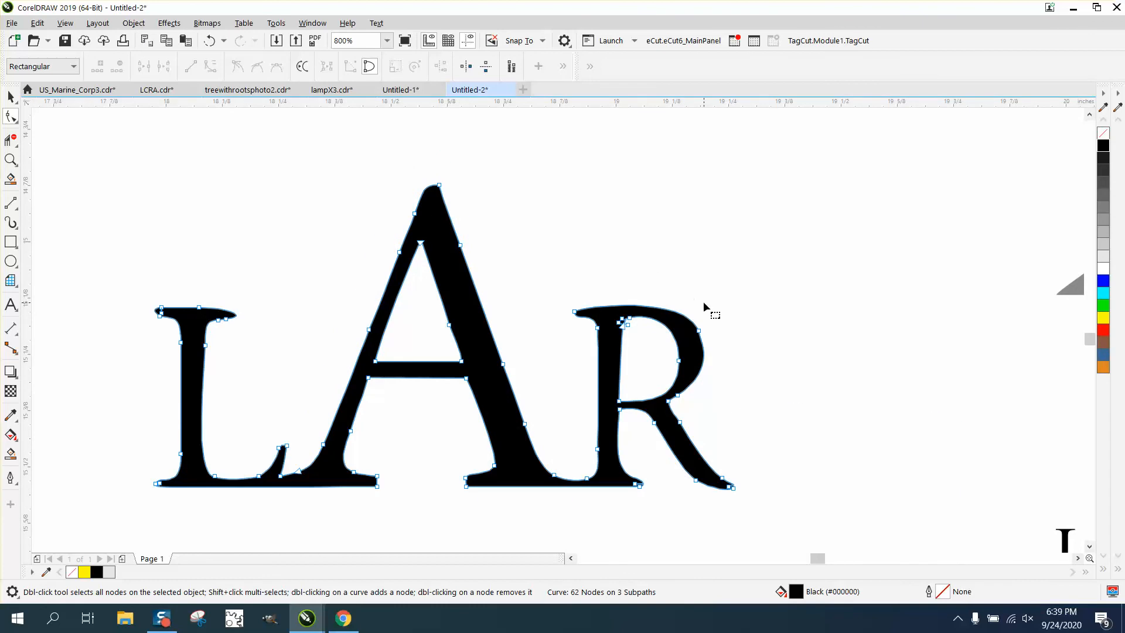
pyautogui.scroll(-1, 466, 270)
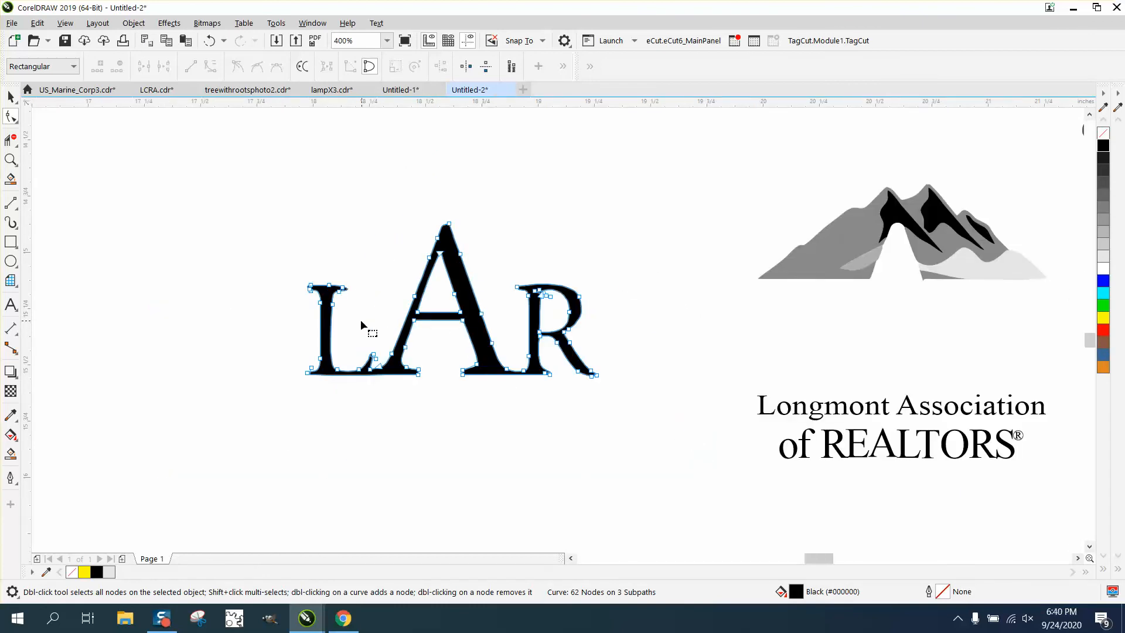
pyautogui.click(7, 97)
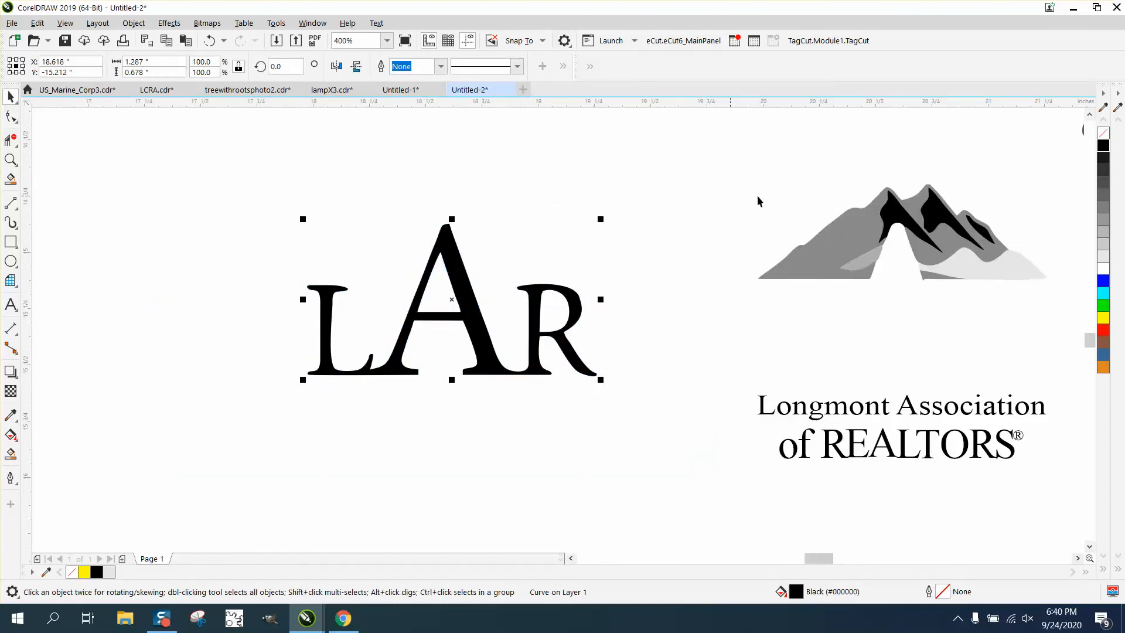
# - Draw a red-outlined rectangle about 1.7 by 0.92 inches around the mountain artwork
pyautogui.scroll(-1, 717, 167)
pyautogui.moveTo(709, 158); pyautogui.dragTo(902, 255)
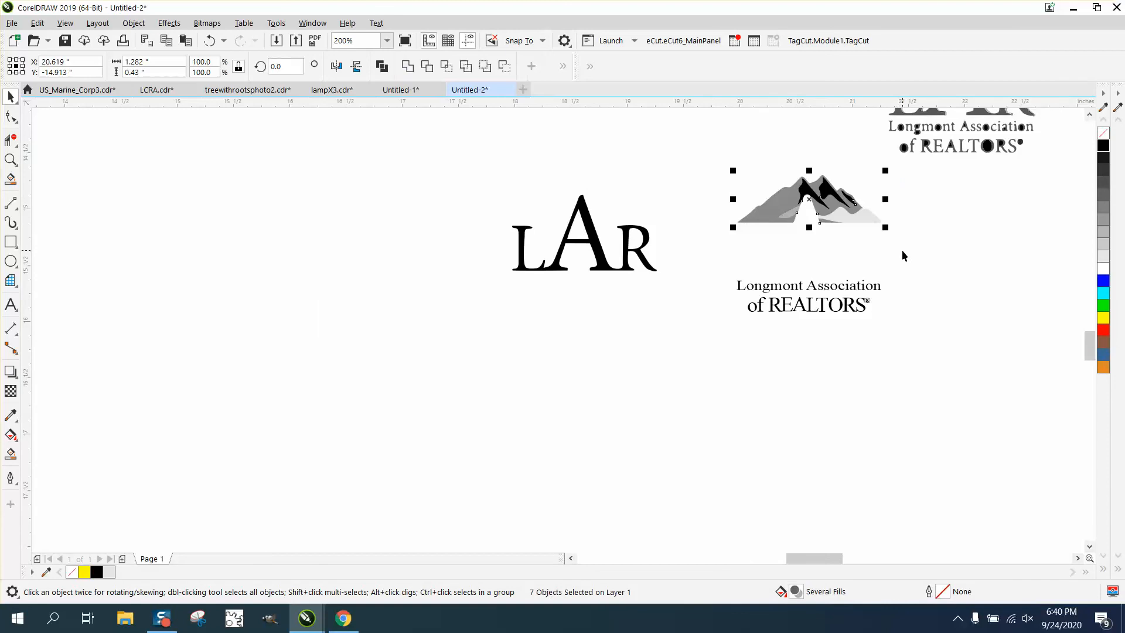
pyautogui.click(10, 241)
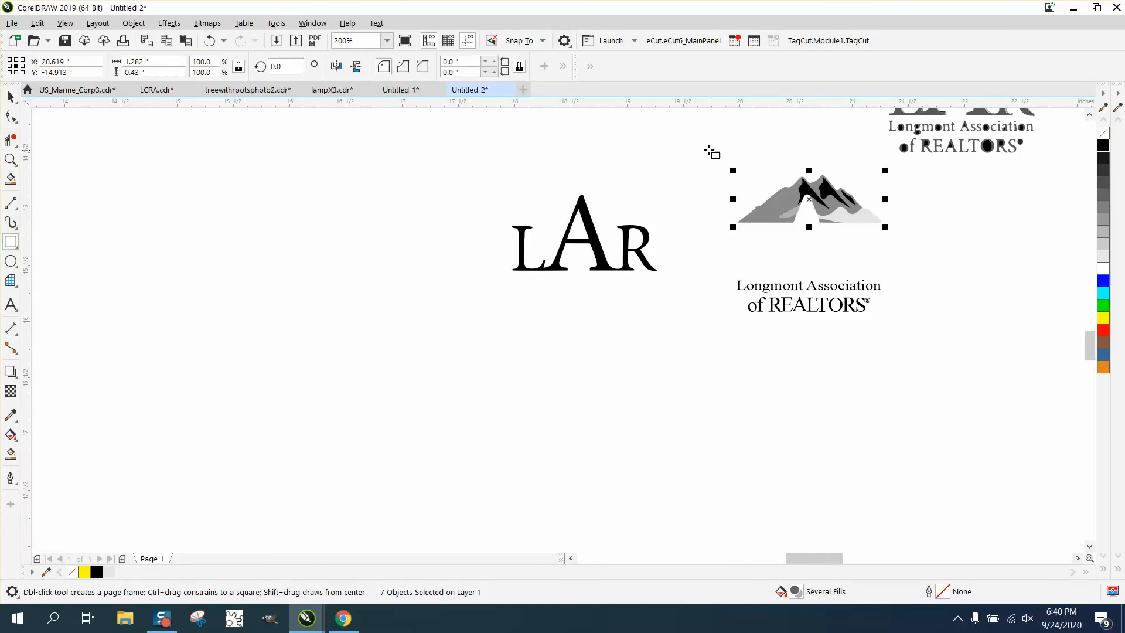
pyautogui.moveTo(709, 157); pyautogui.dragTo(902, 259)
pyautogui.rightClick(1103, 328)
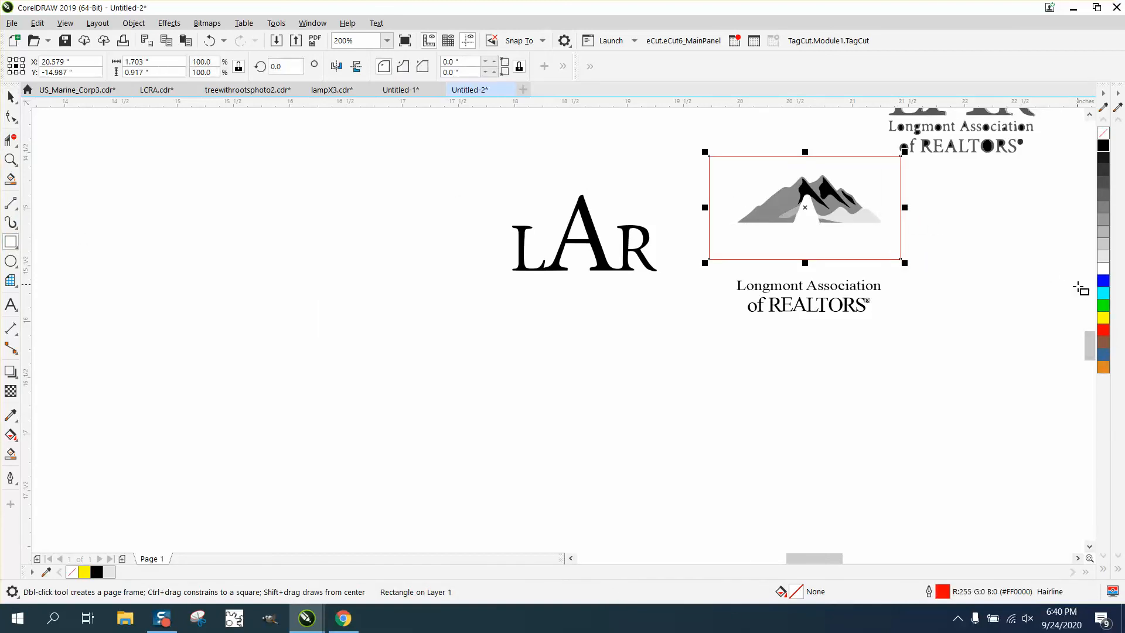
# - Fill the rectangle with yellow and send it to the back, behind the mountains
pyautogui.click(1104, 318)
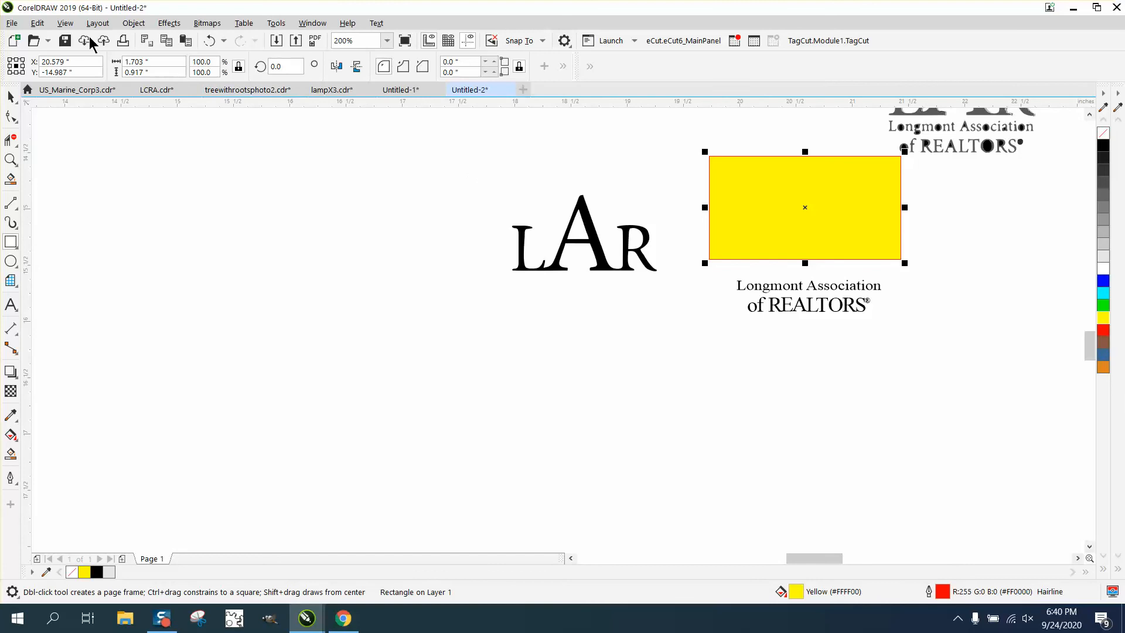
pyautogui.click(134, 24)
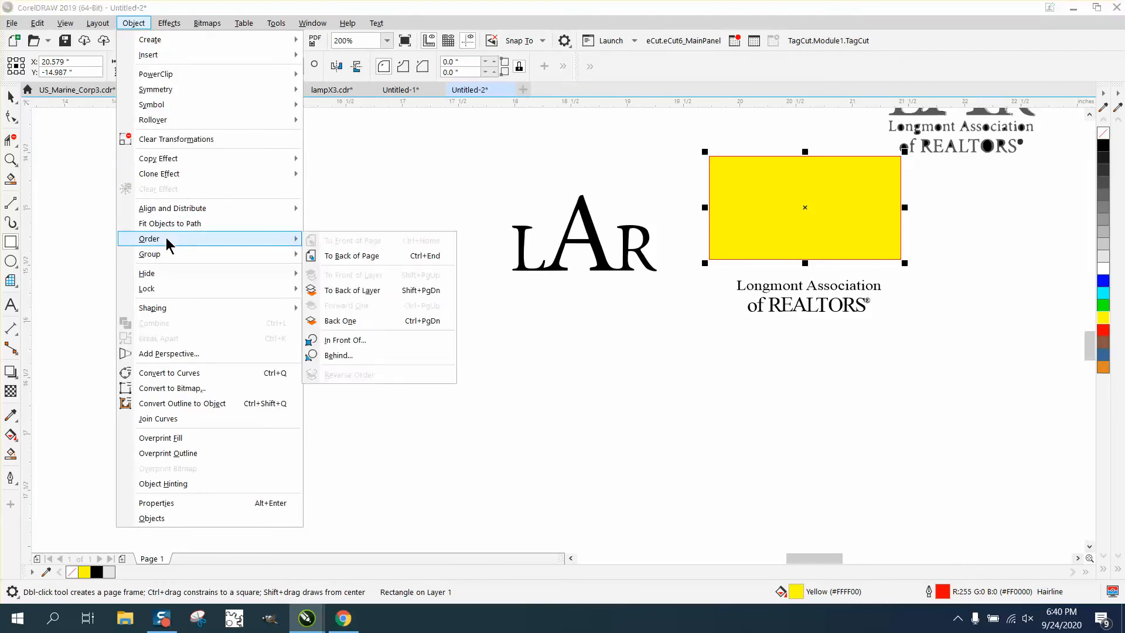
pyautogui.click(321, 247)
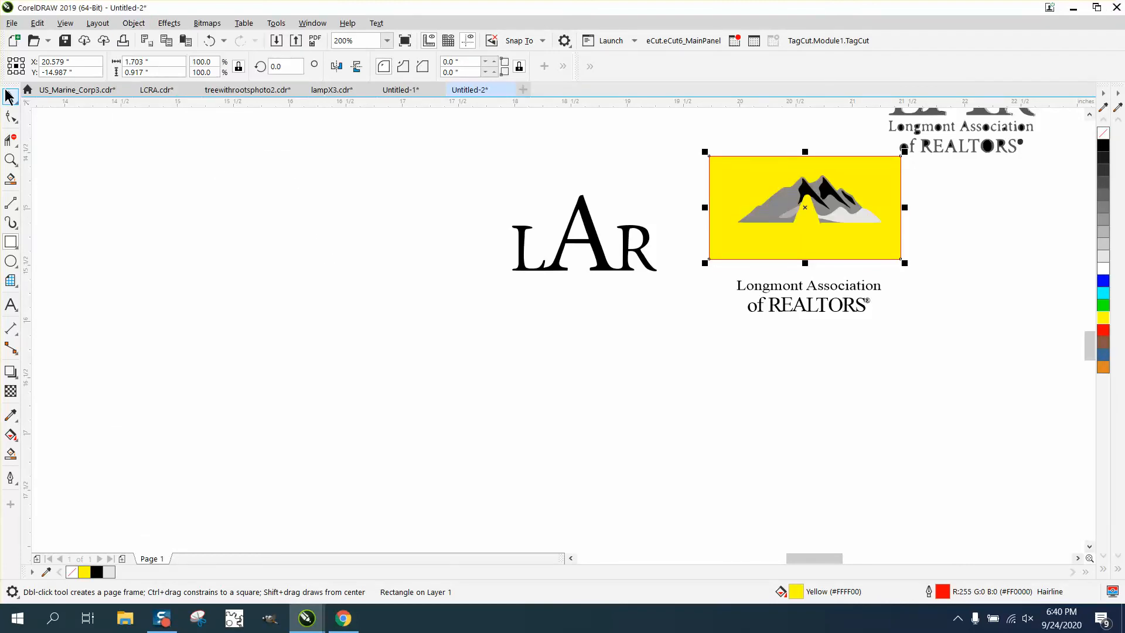
pyautogui.click(10, 96)
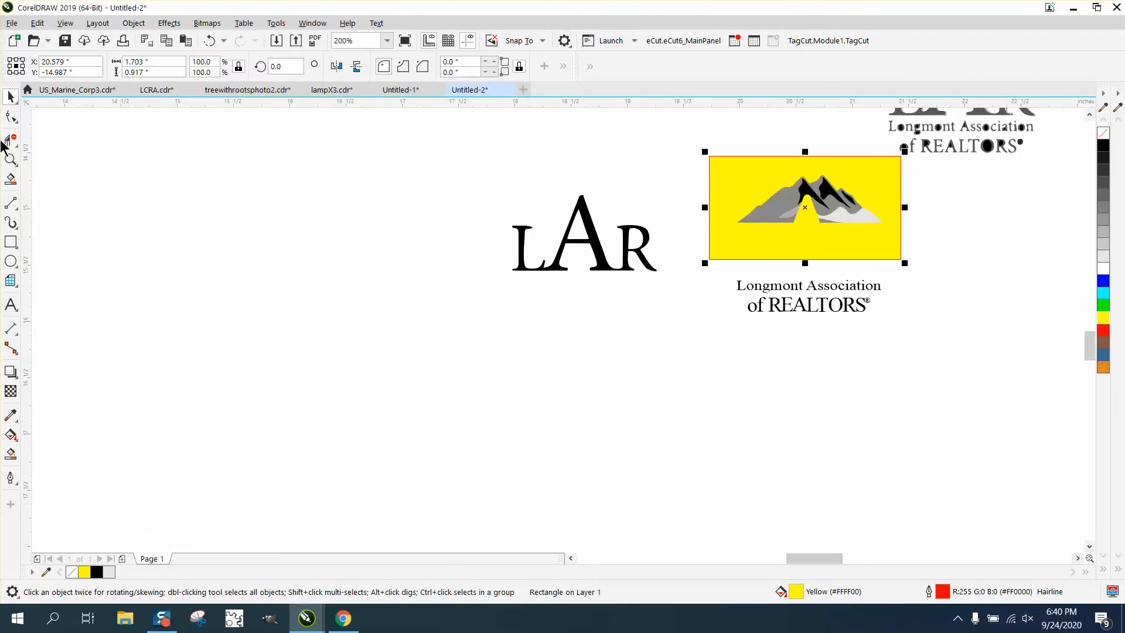
# - Use the Shape tool to pull in the pointed spur on the dark gray strip at the mountain base, just right of the "A" cutout, and deselect it
pyautogui.click(11, 158)
pyautogui.moveTo(735, 180); pyautogui.dragTo(916, 278)
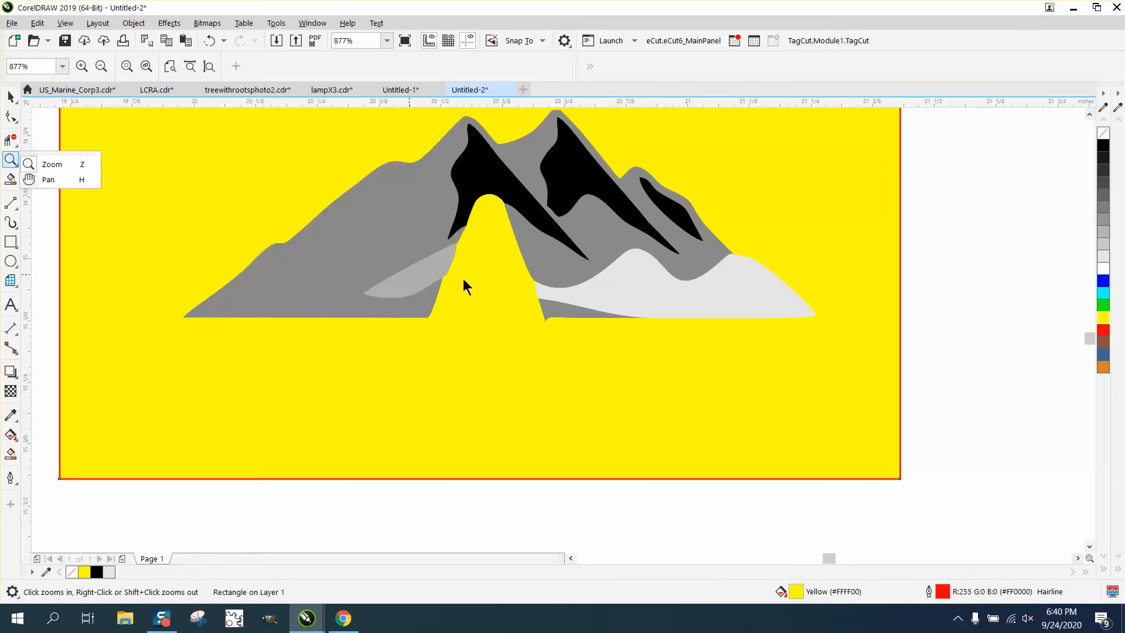
pyautogui.moveTo(494, 320); pyautogui.dragTo(604, 359)
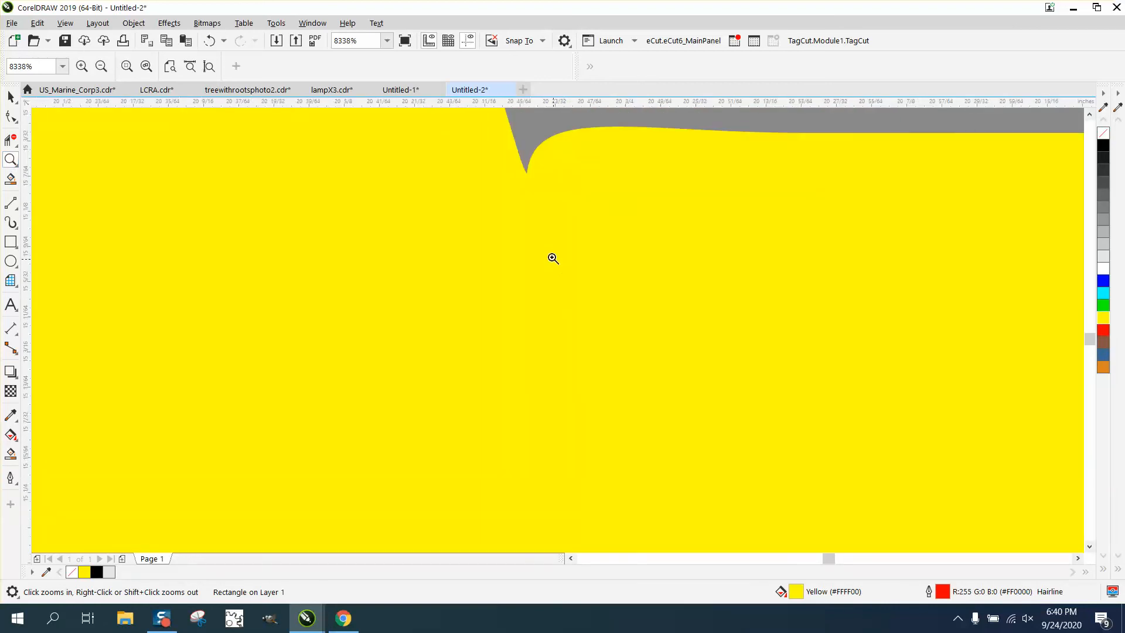
pyautogui.scroll(-2, 551, 257)
pyautogui.moveTo(536, 212); pyautogui.dragTo(621, 259)
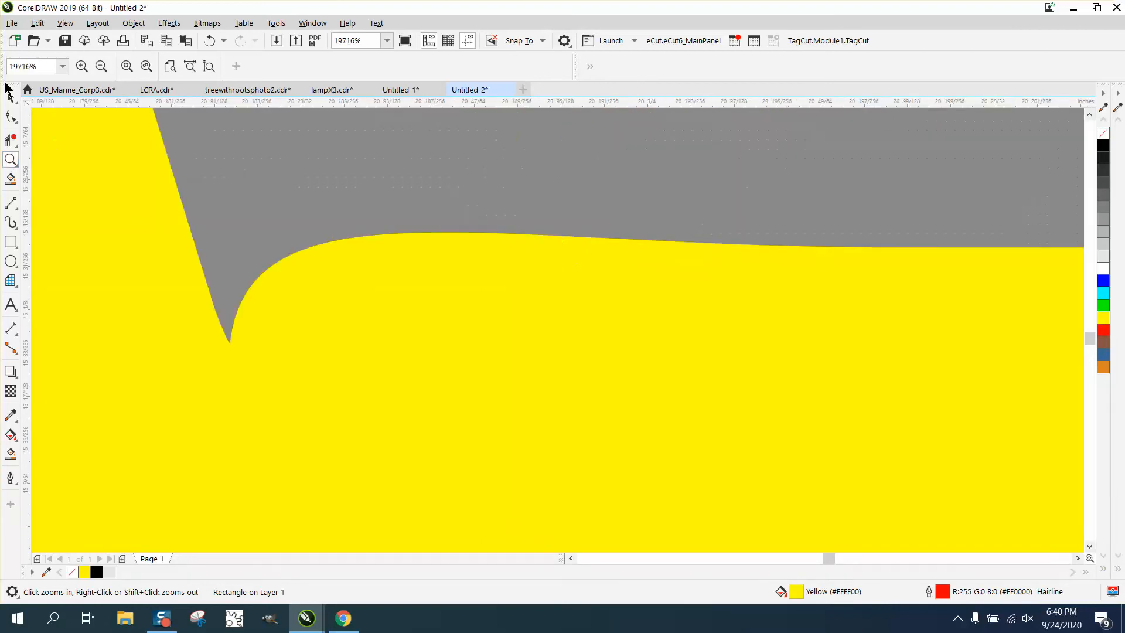
pyautogui.click(11, 117)
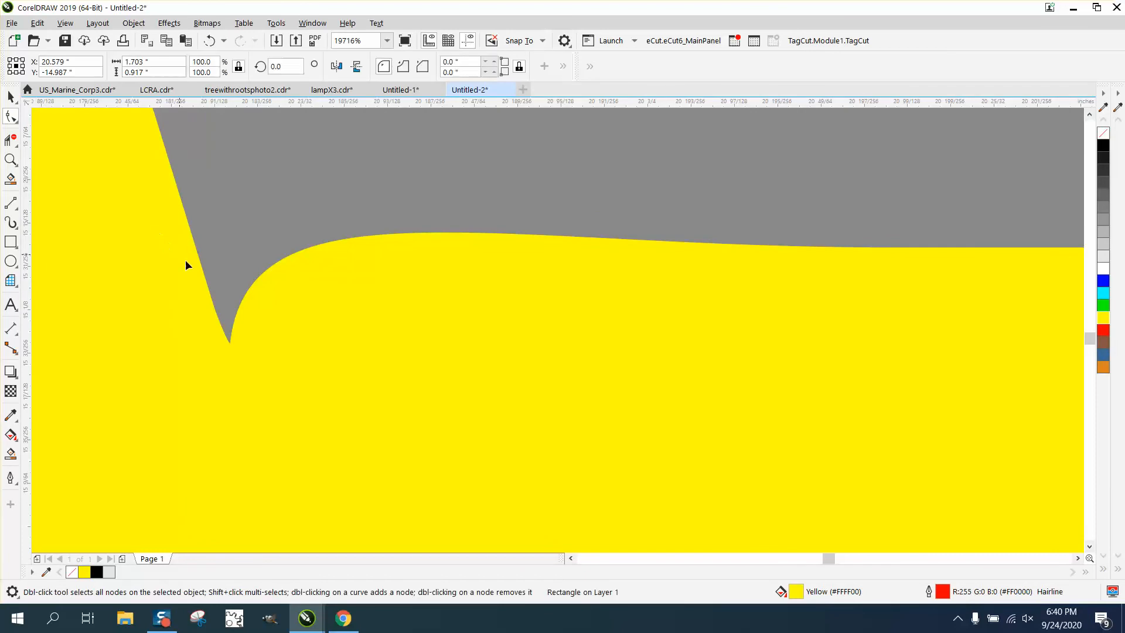
pyautogui.click(218, 281)
pyautogui.moveTo(216, 314); pyautogui.dragTo(198, 245)
pyautogui.moveTo(228, 339); pyautogui.dragTo(218, 285)
pyautogui.moveTo(238, 118); pyautogui.dragTo(326, 273)
pyautogui.scroll(-5, 413, 259)
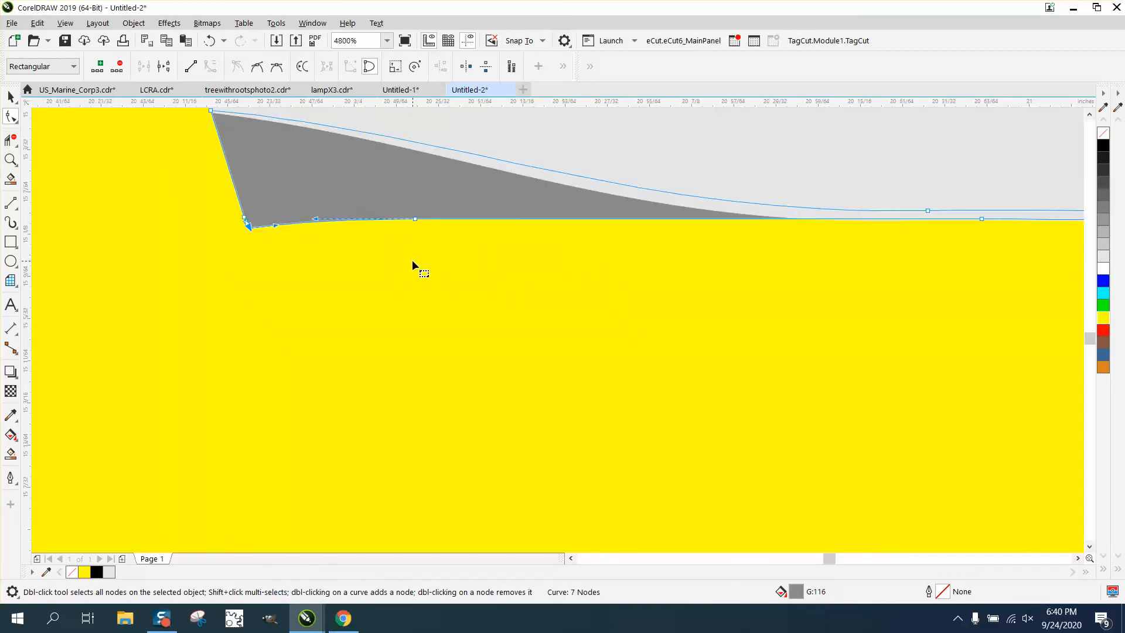
pyautogui.scroll(-1, 423, 265)
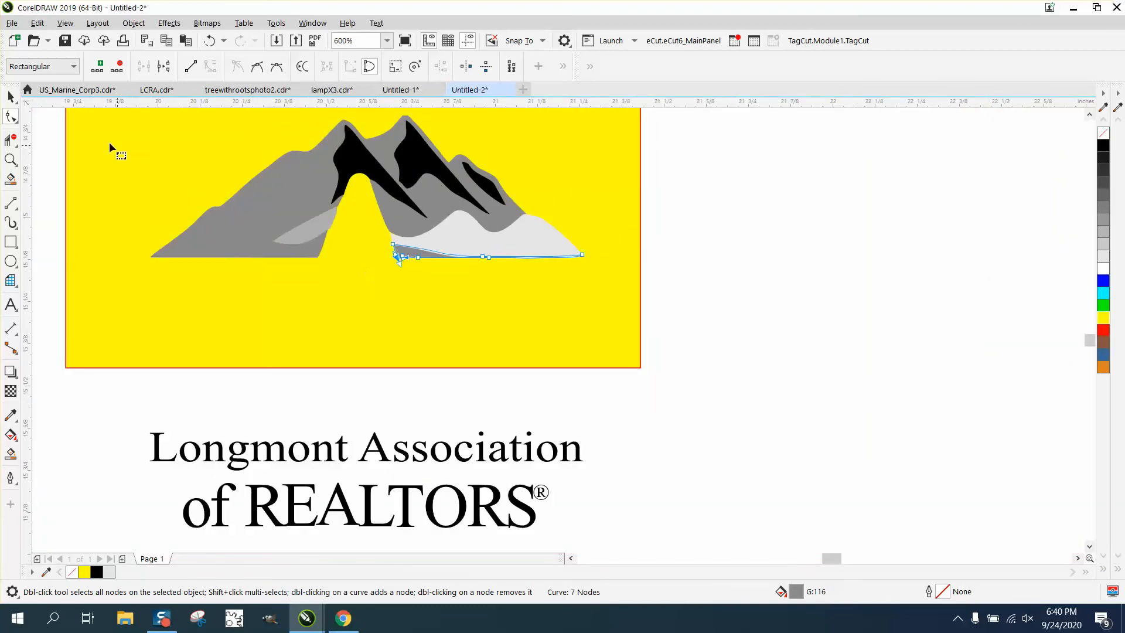
pyautogui.press('space')
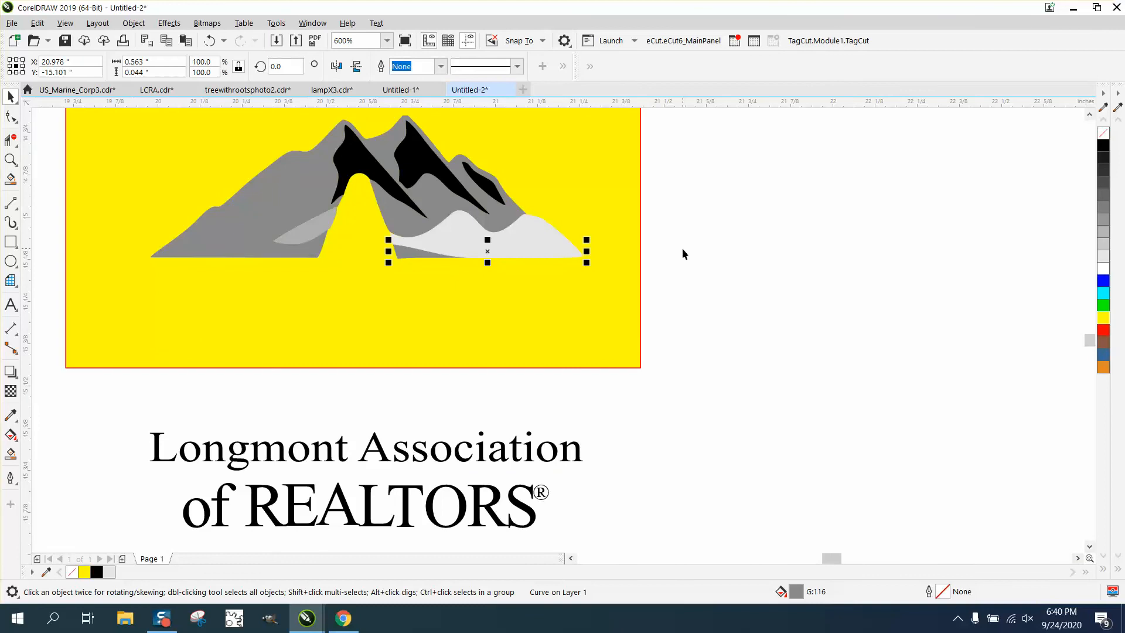
pyautogui.click(683, 248)
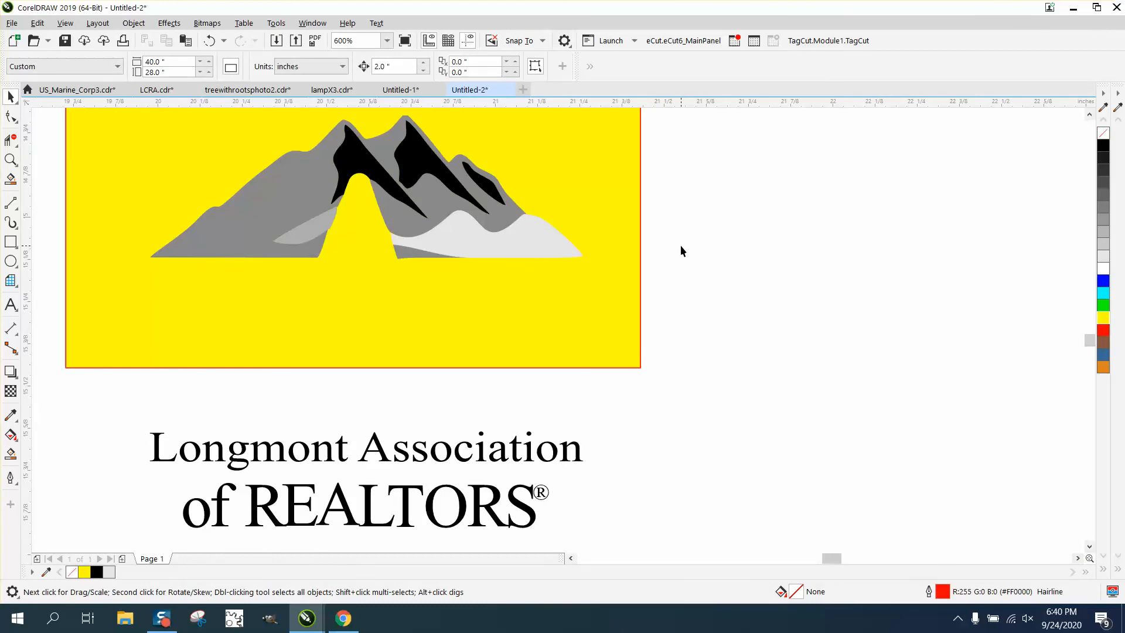
pyautogui.click(309, 196)
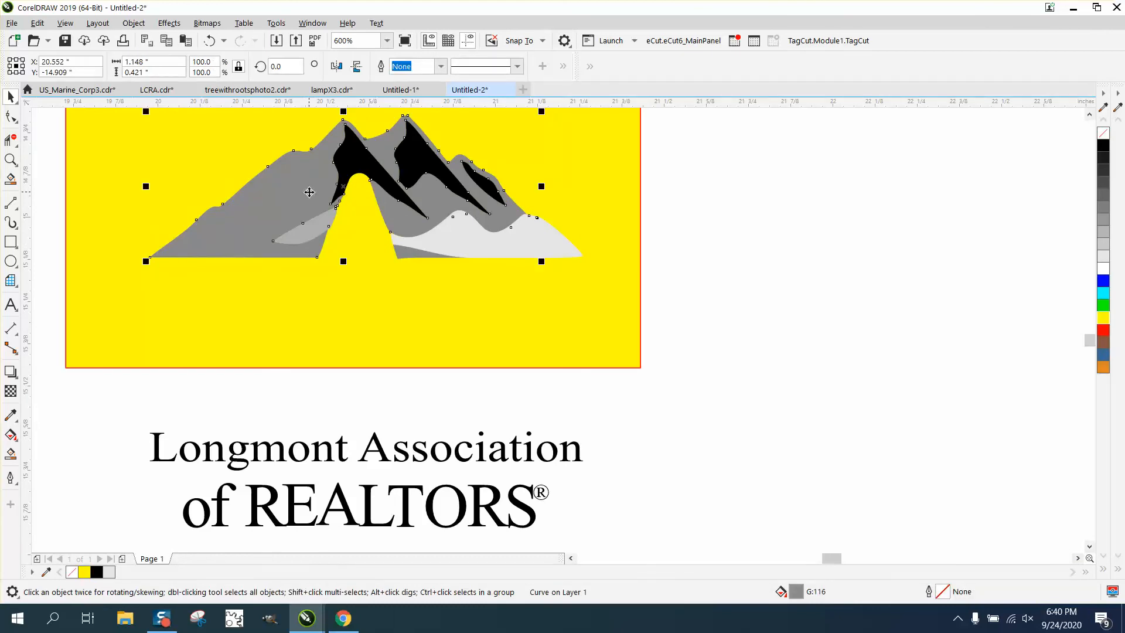
pyautogui.press('space')
pyautogui.click(12, 98)
pyautogui.click(684, 244)
pyautogui.click(269, 204)
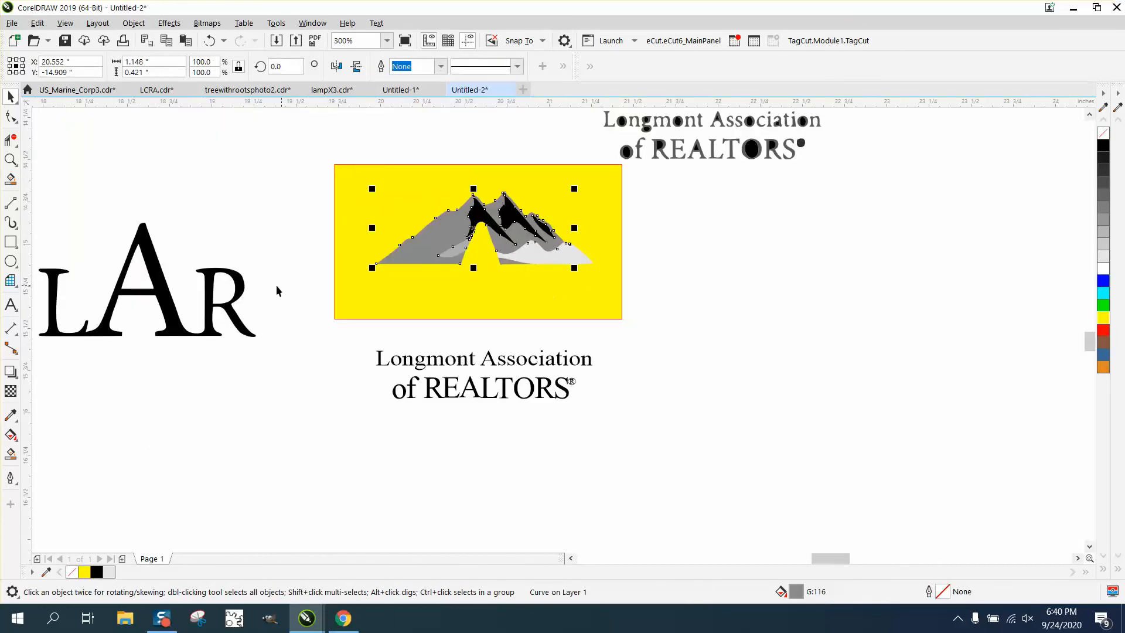
# - Nudge the LAR lettering 2 inches right, back over the mountains, and move the yellow rectangle clear to the left of the logo
pyautogui.scroll(-3, 216, 276)
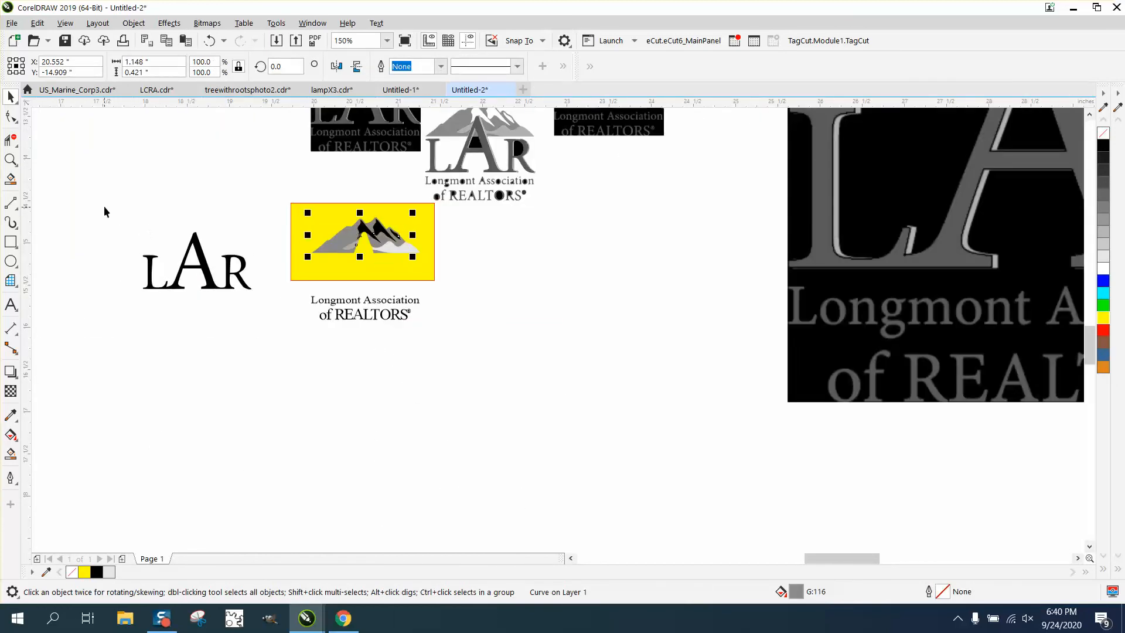
pyautogui.moveTo(109, 218); pyautogui.dragTo(273, 299)
pyautogui.press('Right')
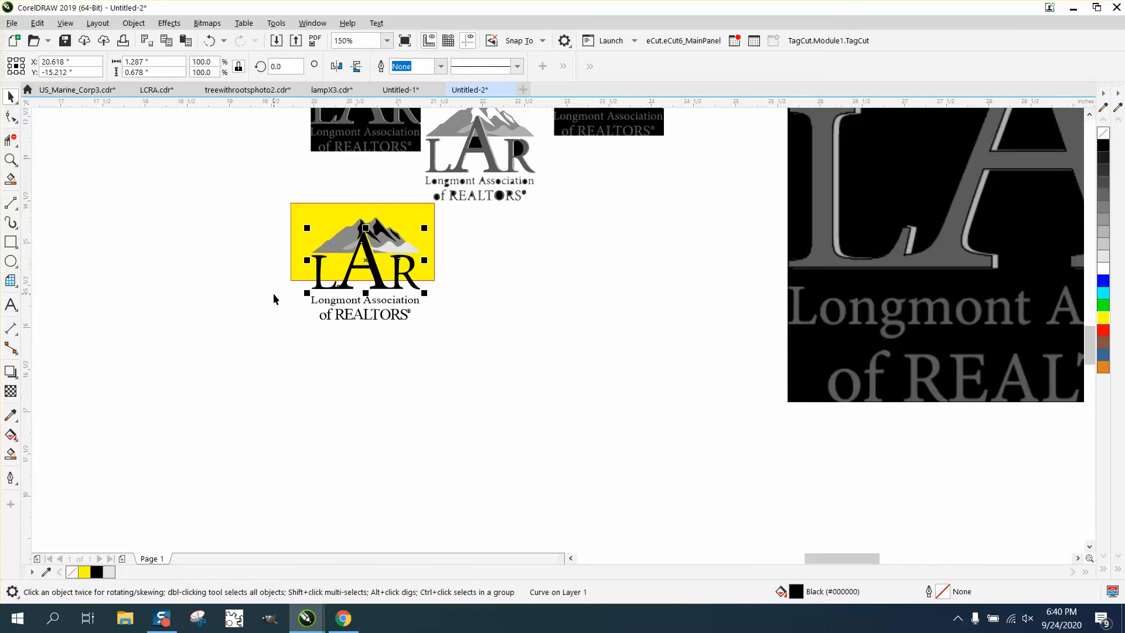
pyautogui.moveTo(415, 224); pyautogui.dragTo(191, 211)
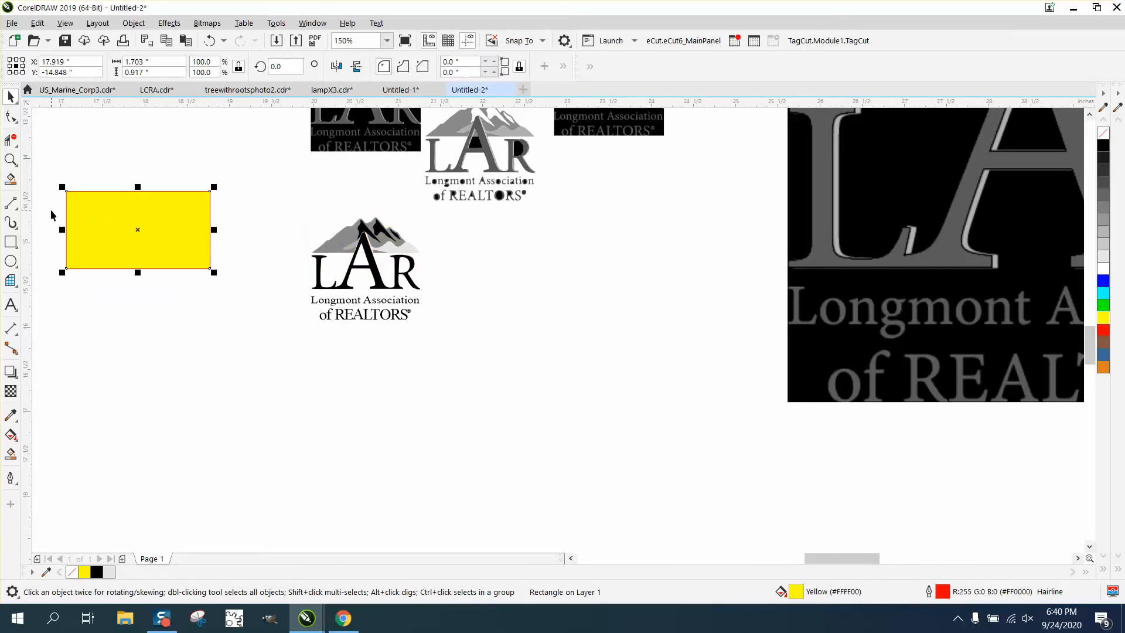
# - Examine the rebuilt logo up close, especially the white gap around the "A", and compare its lettering with the original bitmap
pyautogui.click(10, 159)
pyautogui.moveTo(286, 214); pyautogui.dragTo(472, 323)
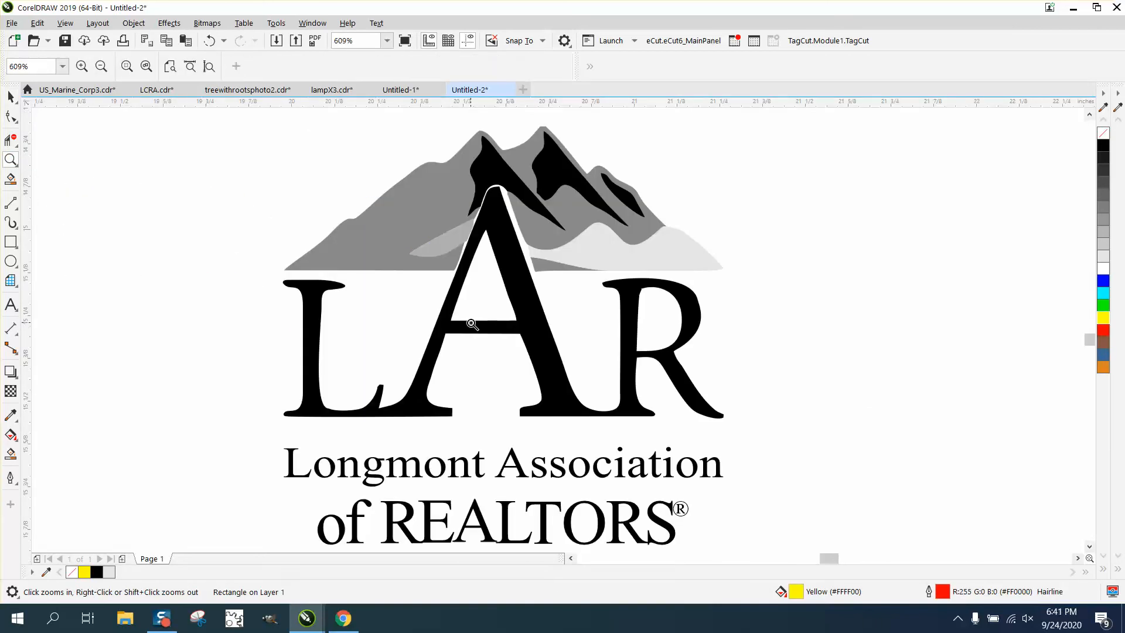
pyautogui.moveTo(466, 195); pyautogui.dragTo(531, 269)
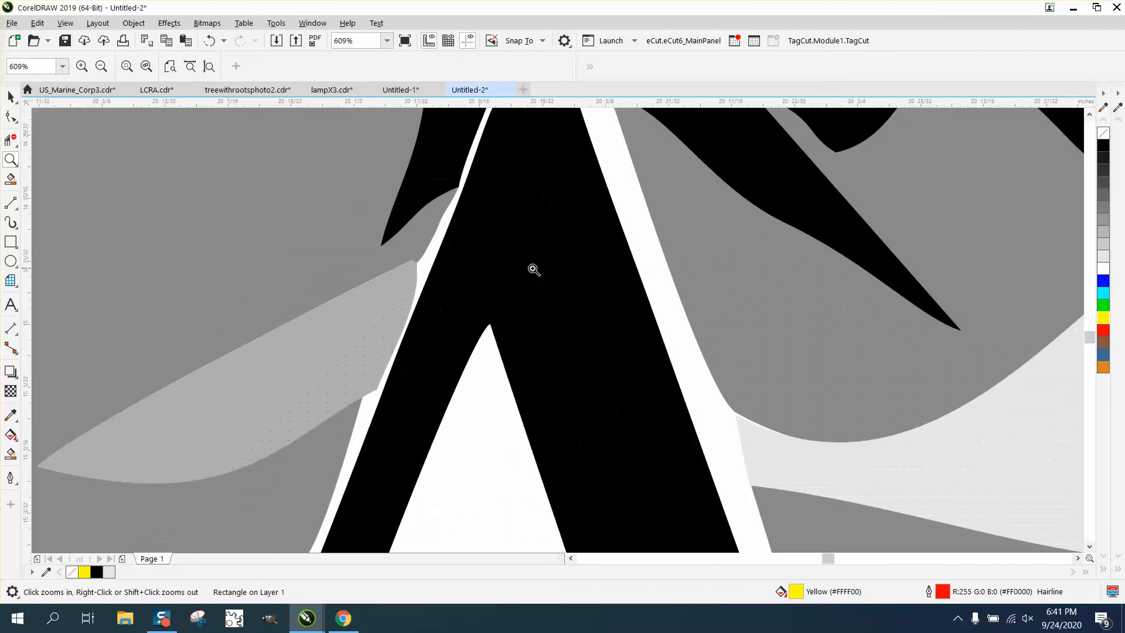
pyautogui.scroll(-2, 426, 263)
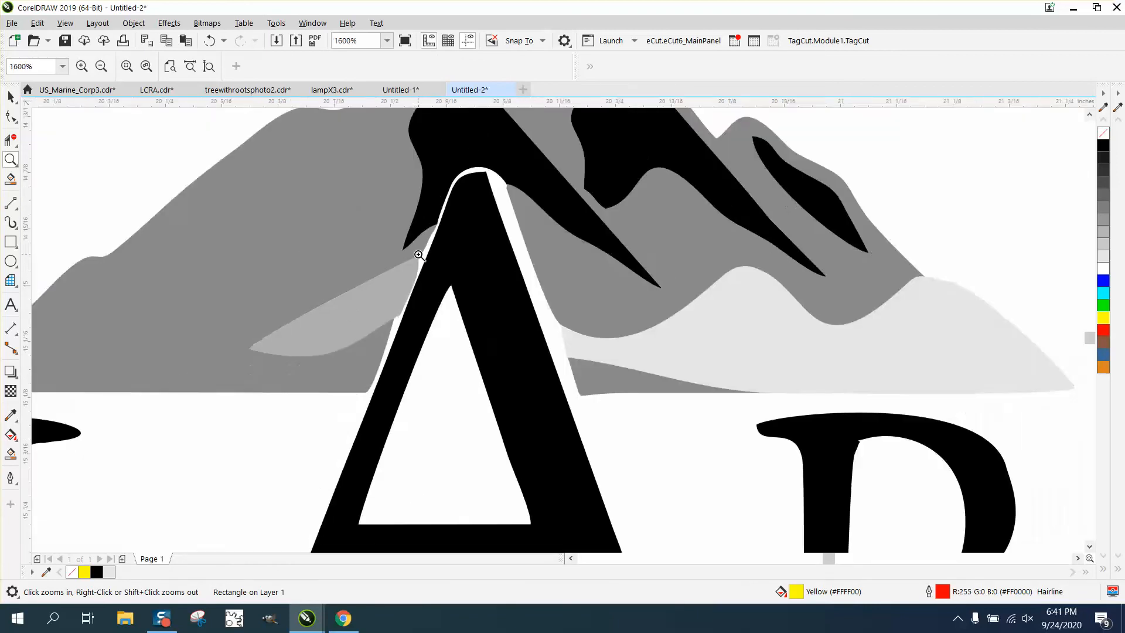
pyautogui.scroll(-1, 417, 252)
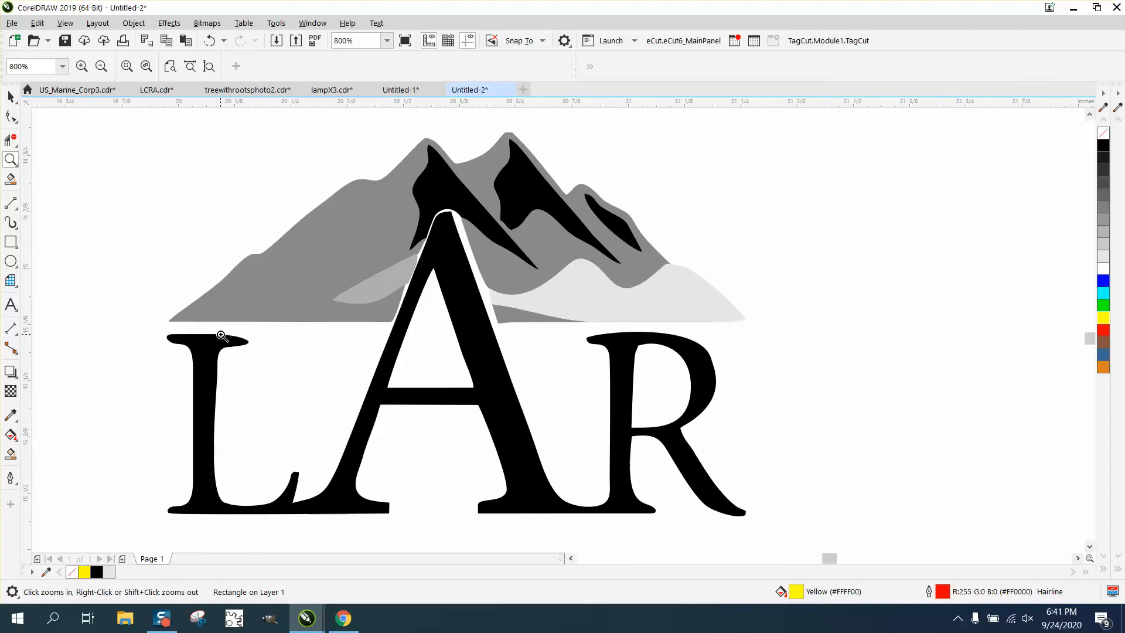
pyautogui.scroll(-2, 322, 432)
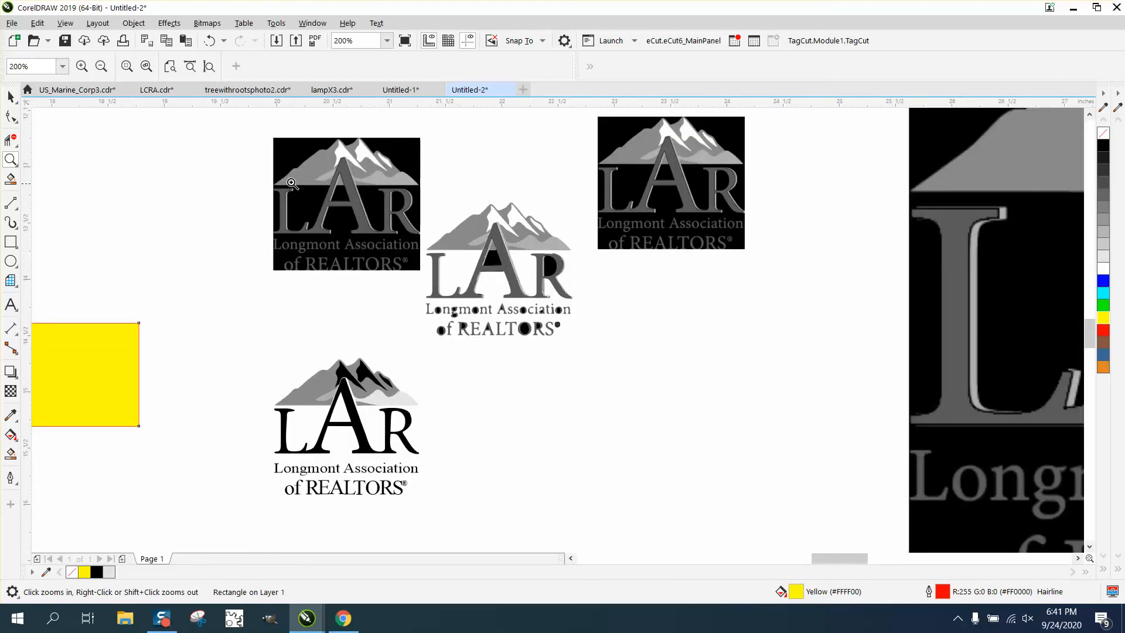
pyautogui.moveTo(288, 181); pyautogui.dragTo(325, 228)
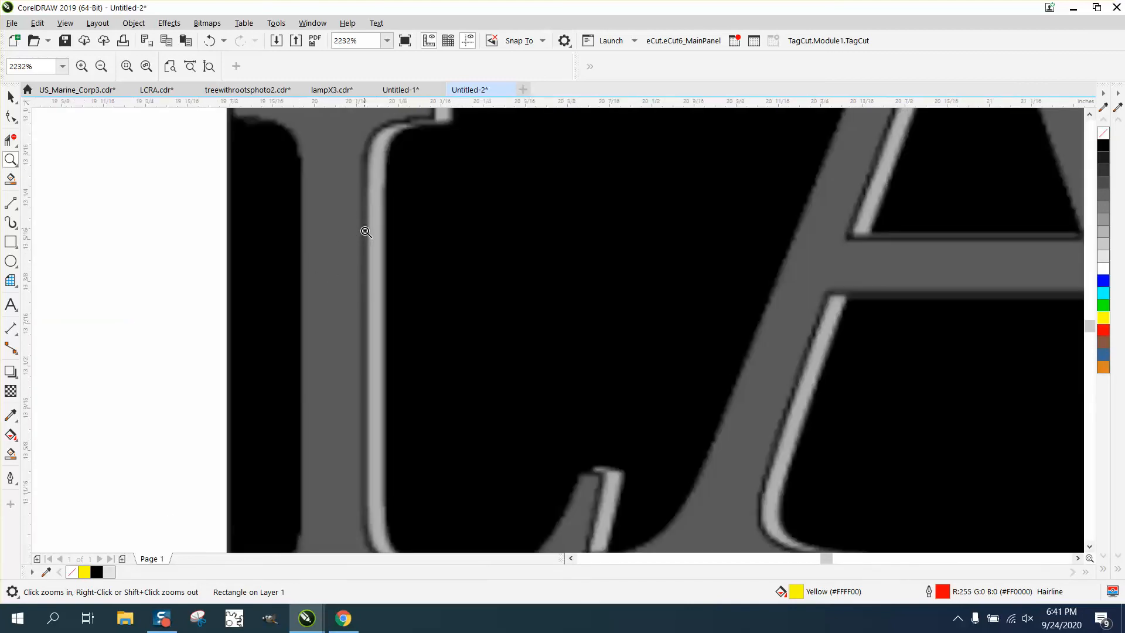
pyautogui.scroll(-2, 361, 225)
pyautogui.scroll(-1, 450, 286)
pyautogui.scroll(-2, 450, 286)
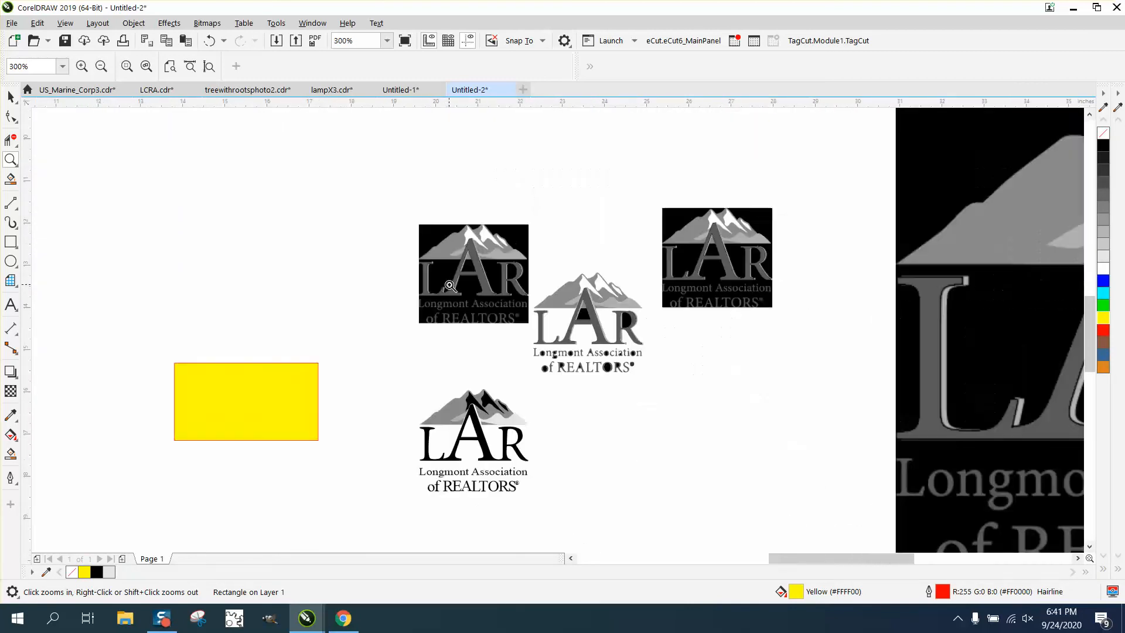
pyautogui.moveTo(428, 338); pyautogui.dragTo(530, 396)
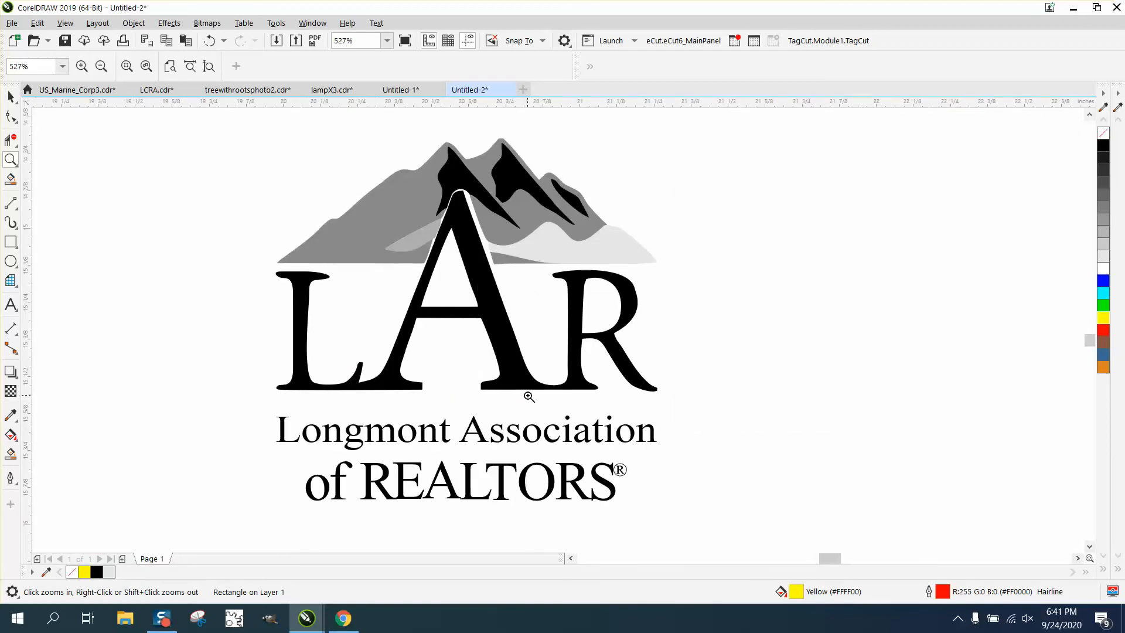